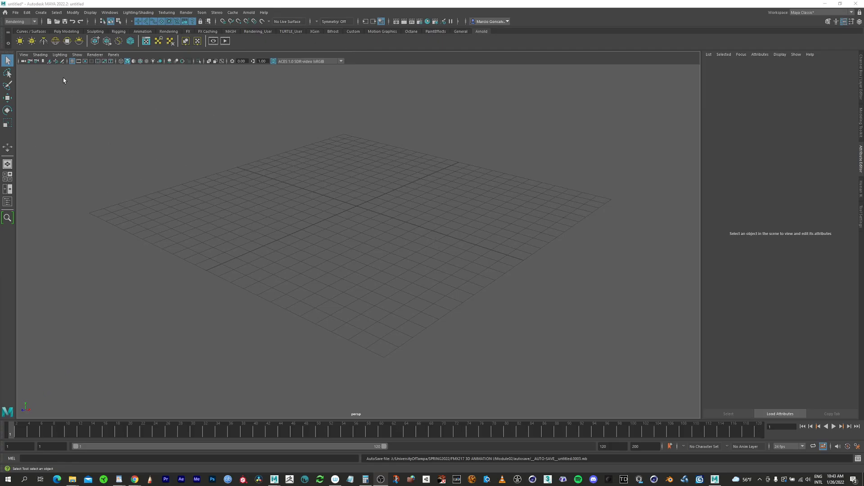
# Set the current project to the Module02 folder inside FMX217 3D ANIMATION I.
pyautogui.click(14, 14)
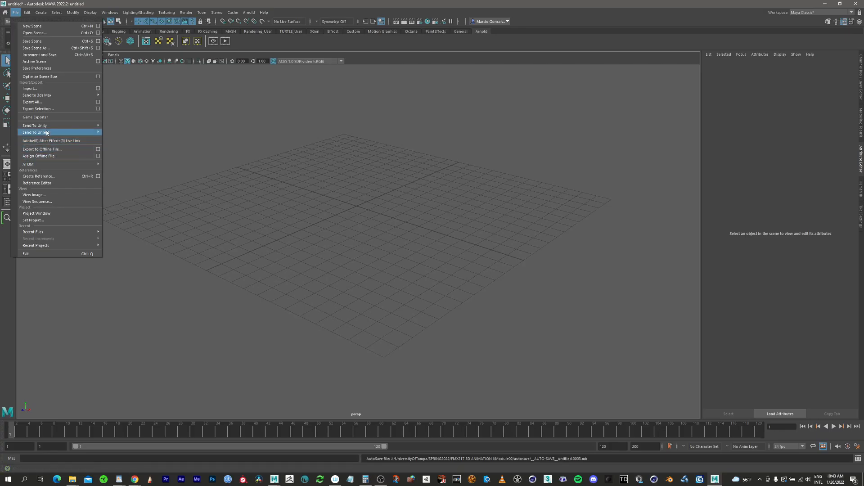
pyautogui.click(38, 220)
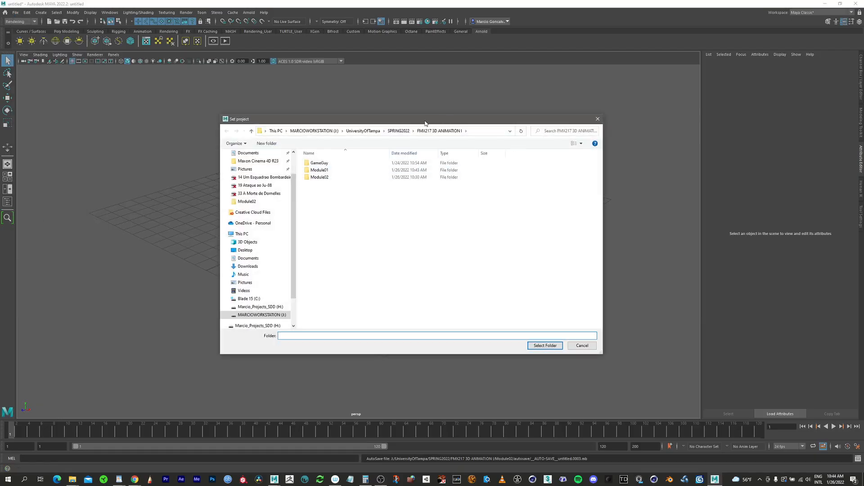
pyautogui.moveTo(424, 122); pyautogui.dragTo(405, 127)
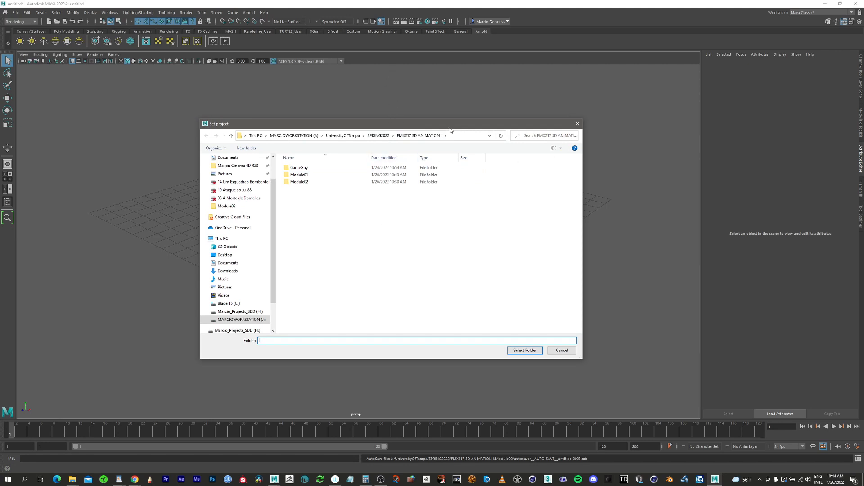
pyautogui.click(300, 182)
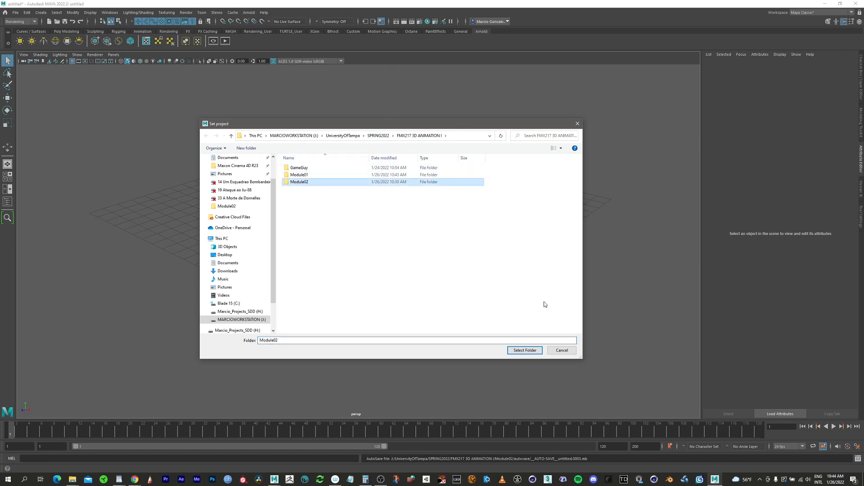
pyautogui.click(525, 350)
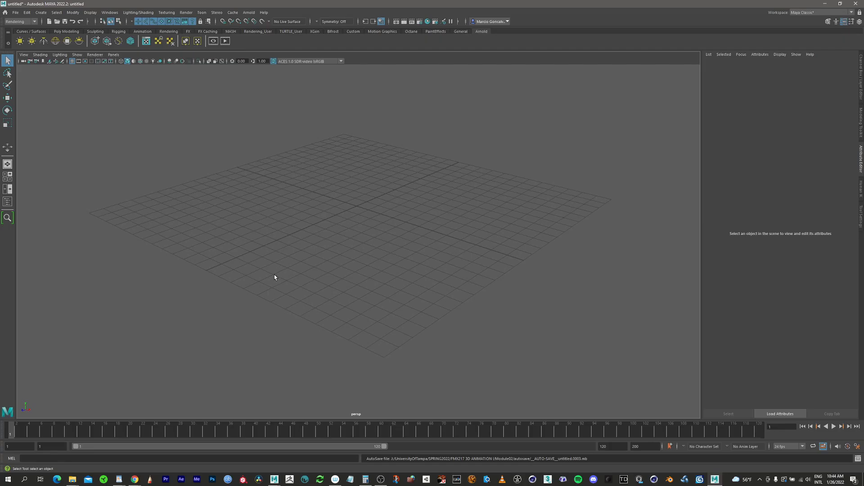
# Open the Files/Projects category in the Maya preferences.
pyautogui.click(112, 12)
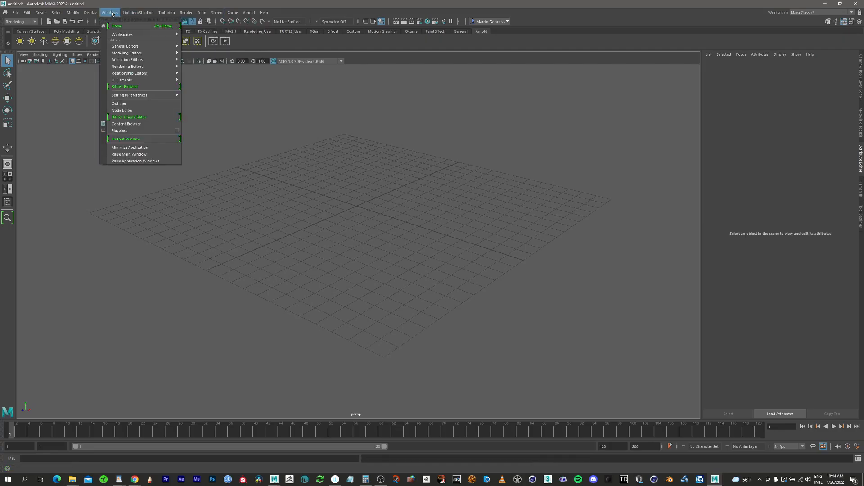
pyautogui.moveTo(135, 46)
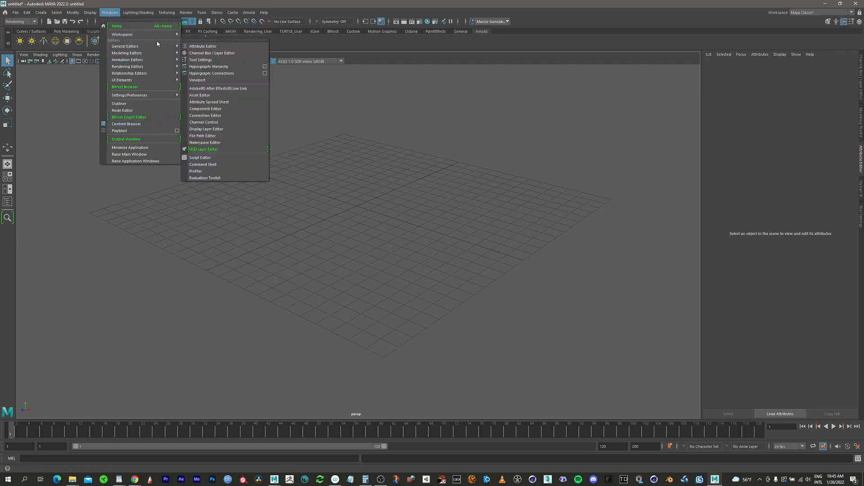
pyautogui.moveTo(154, 94)
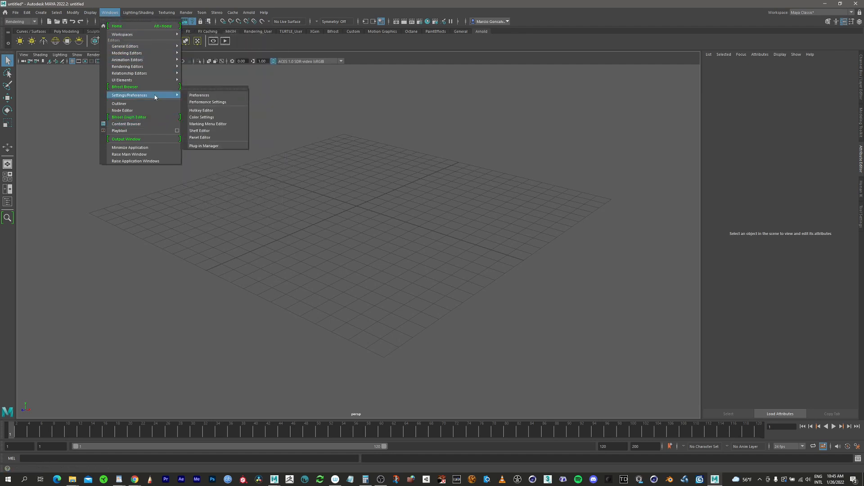
pyautogui.click(208, 96)
pyautogui.moveTo(354, 148); pyautogui.dragTo(427, 113)
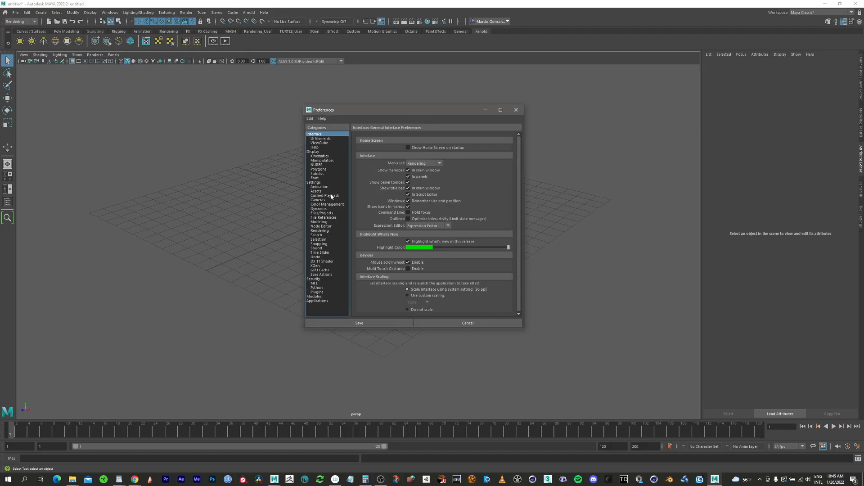
pyautogui.click(323, 217)
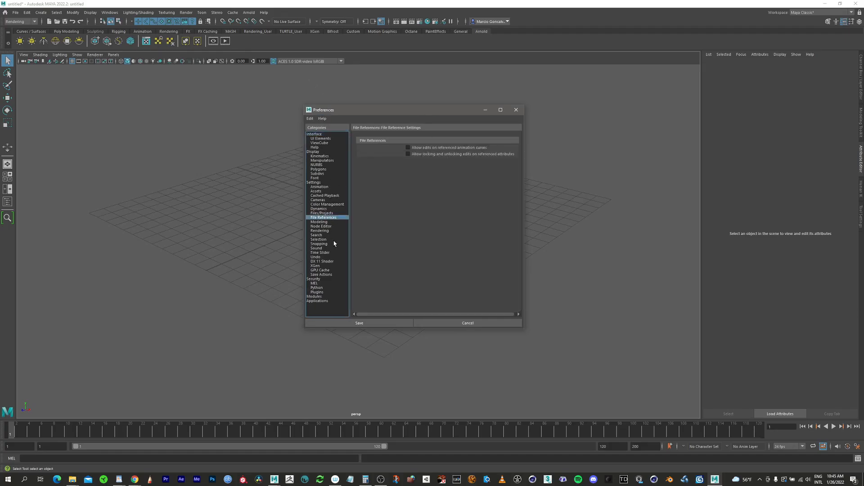
pyautogui.click(330, 213)
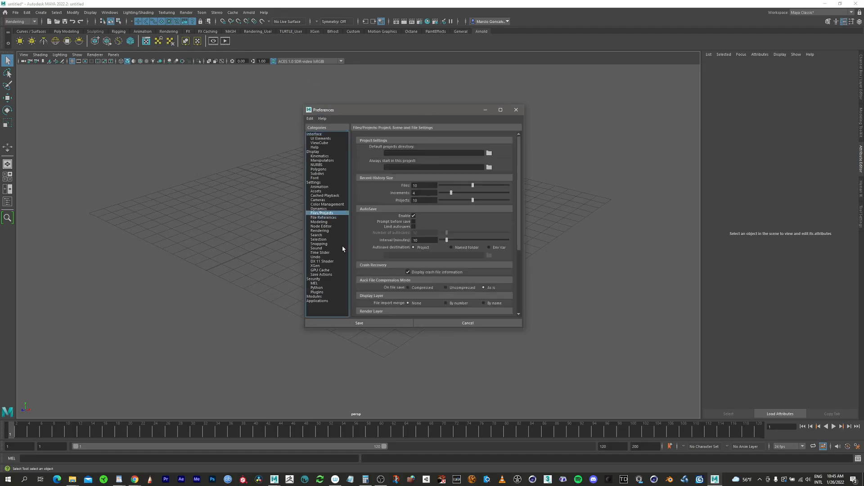
# Leave AutoSave enabled, review the remaining Files/Projects settings, and save the preferences.
pyautogui.click(414, 216)
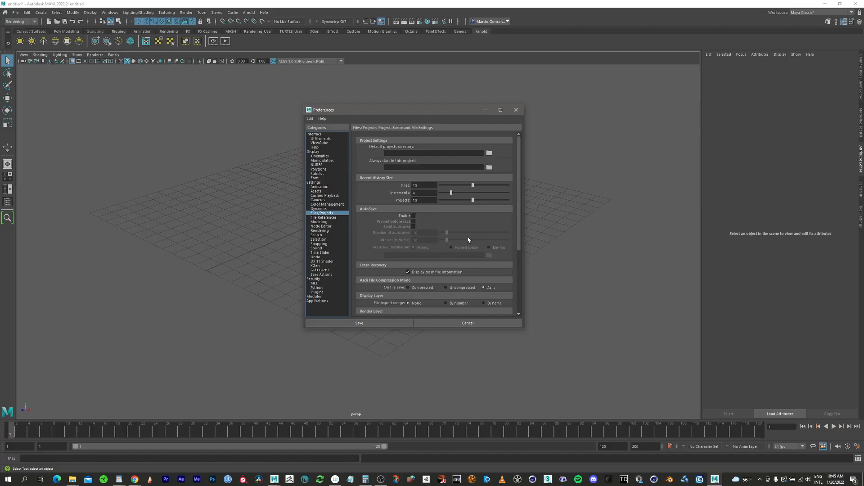
pyautogui.click(413, 216)
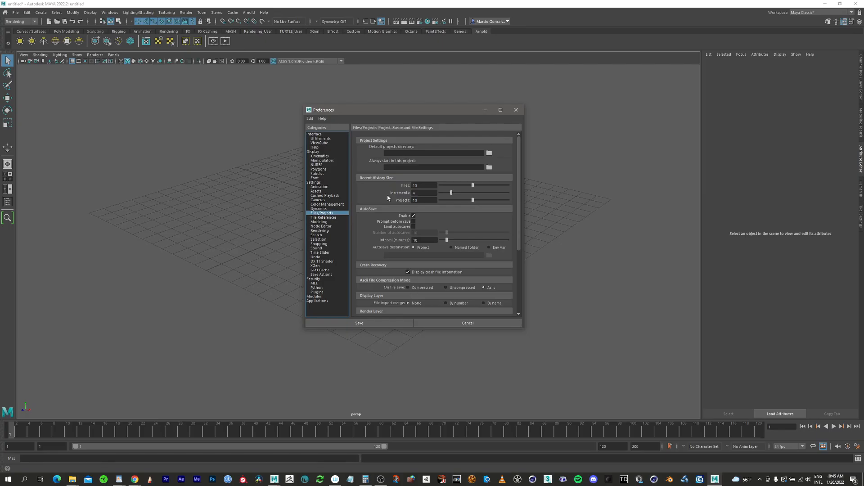
pyautogui.scroll(-2, 519, 225)
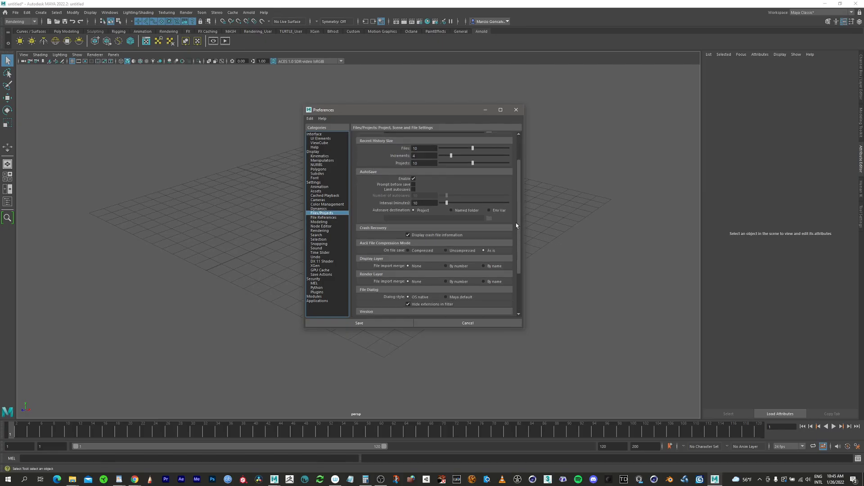
pyautogui.scroll(-2, 517, 225)
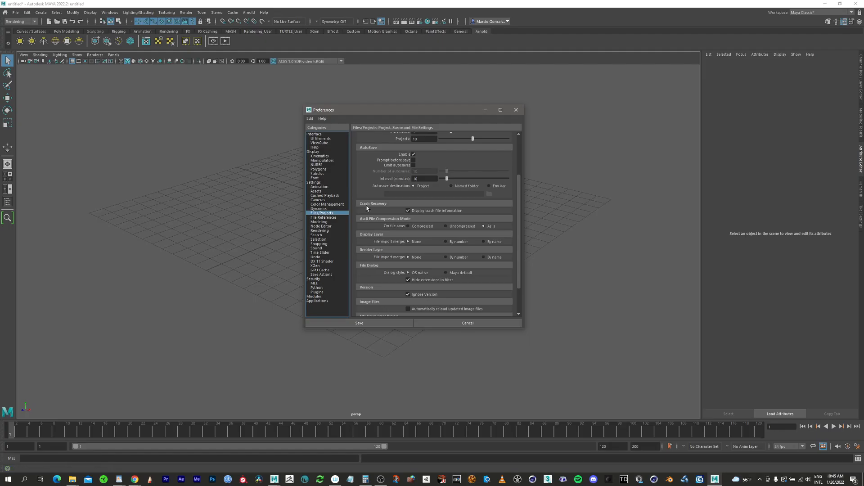
pyautogui.scroll(-2, 518, 250)
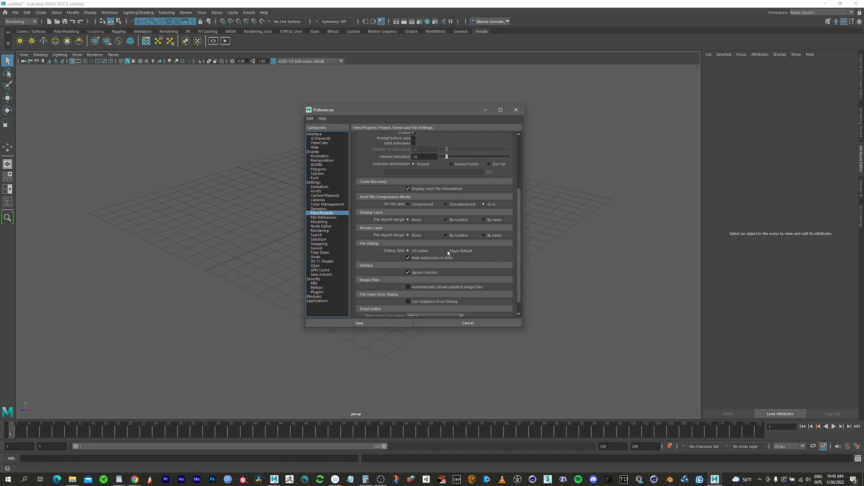
pyautogui.click(390, 323)
# Check the scene files available in the Module02 project folder without opening any of them.
pyautogui.click(15, 12)
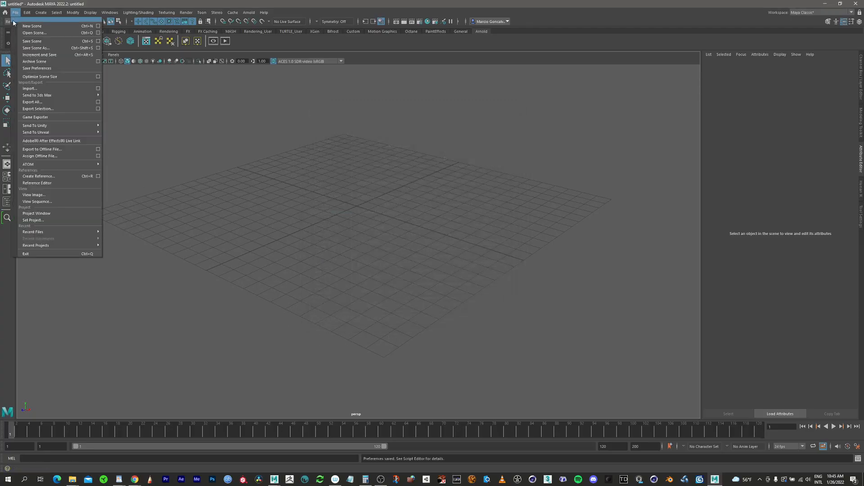
pyautogui.click(40, 33)
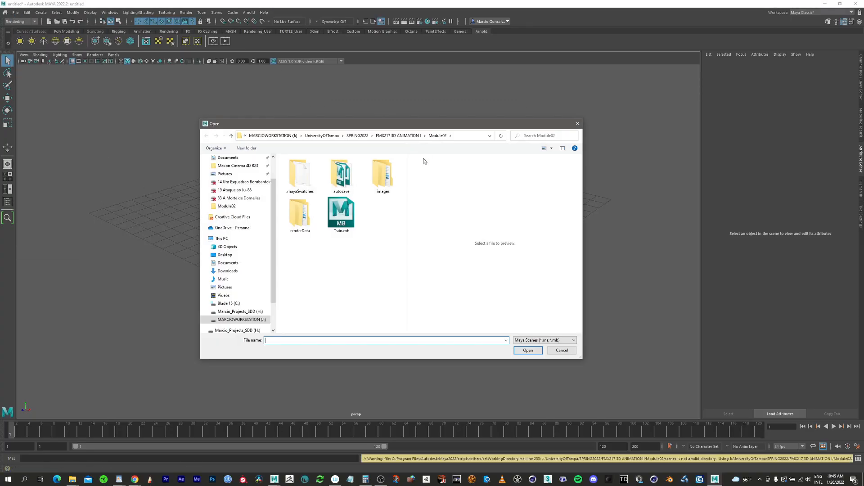
pyautogui.moveTo(423, 127); pyautogui.dragTo(497, 76)
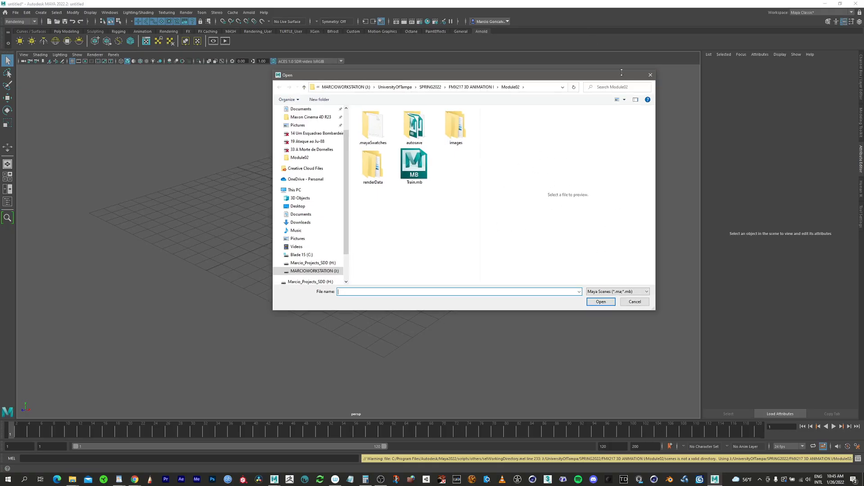
pyautogui.click(650, 75)
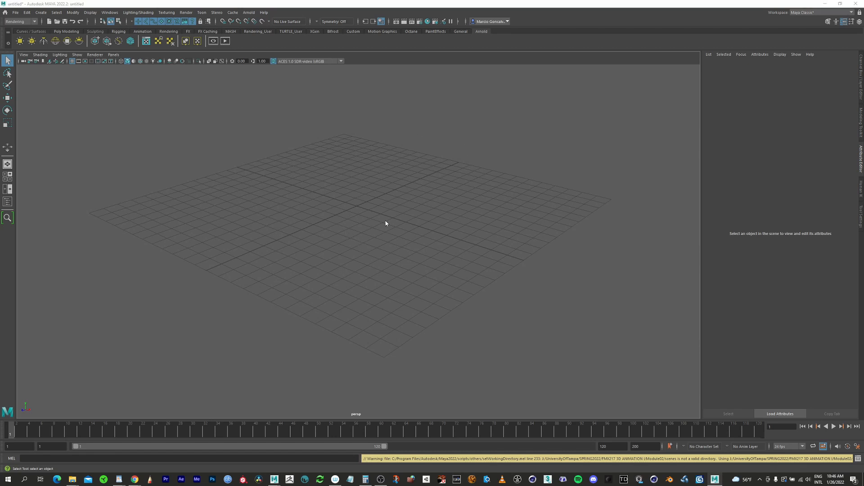
# Compare the four-view layout with the maximized perspective and top views.
pyautogui.press('space')
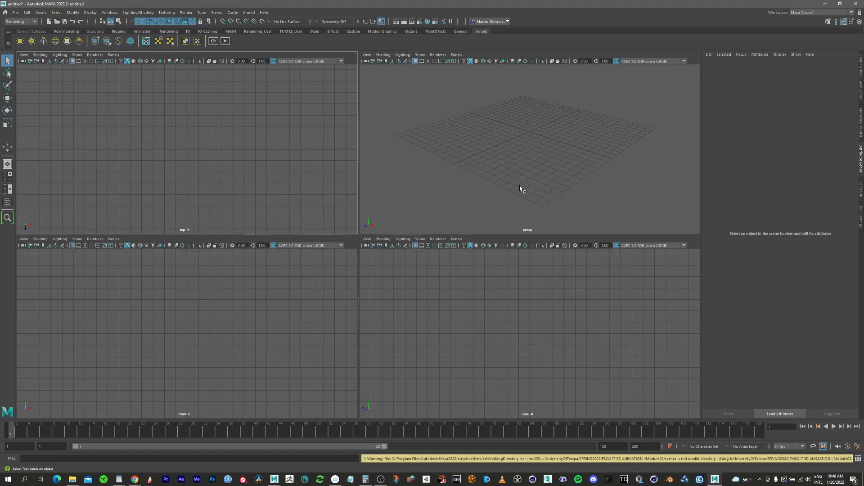
pyautogui.press('space')
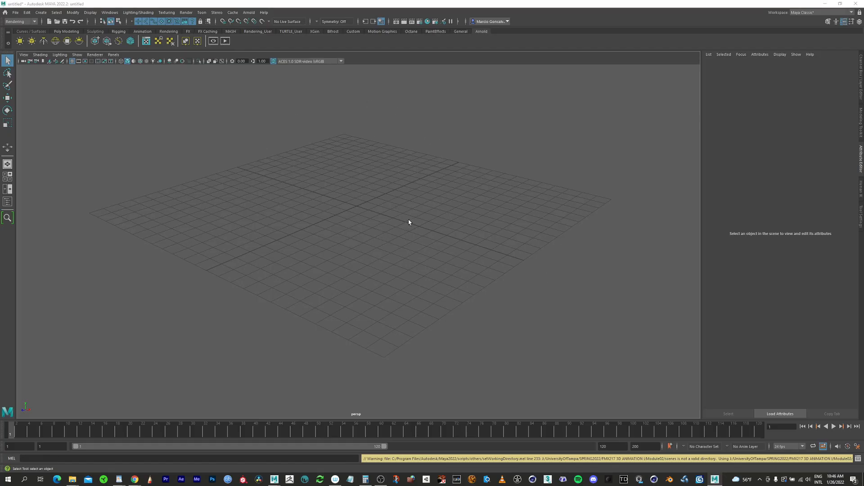
pyautogui.press('space')
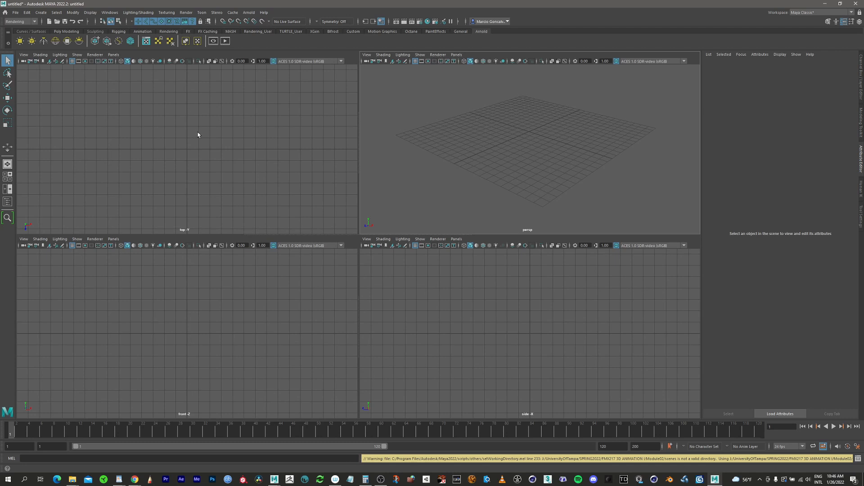
pyautogui.press('space')
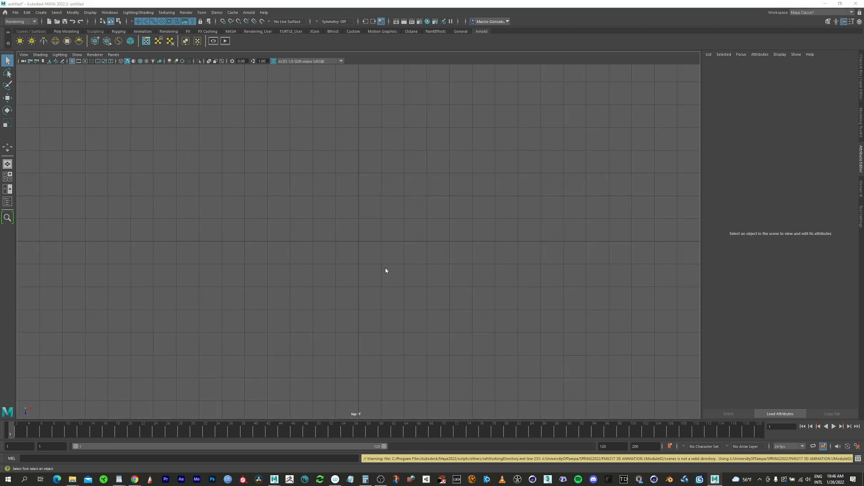
# Show the four-view layout and import Train.png as an image plane in the side view.
pyautogui.press('space')
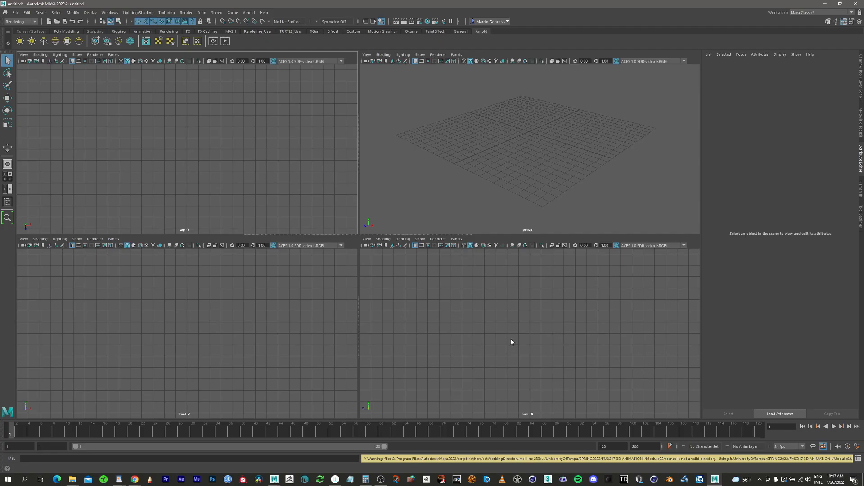
pyautogui.click(367, 239)
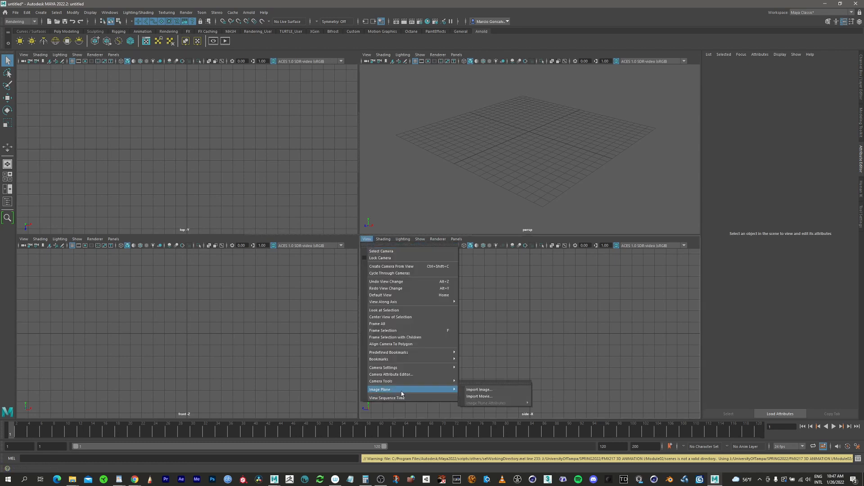
pyautogui.click(491, 392)
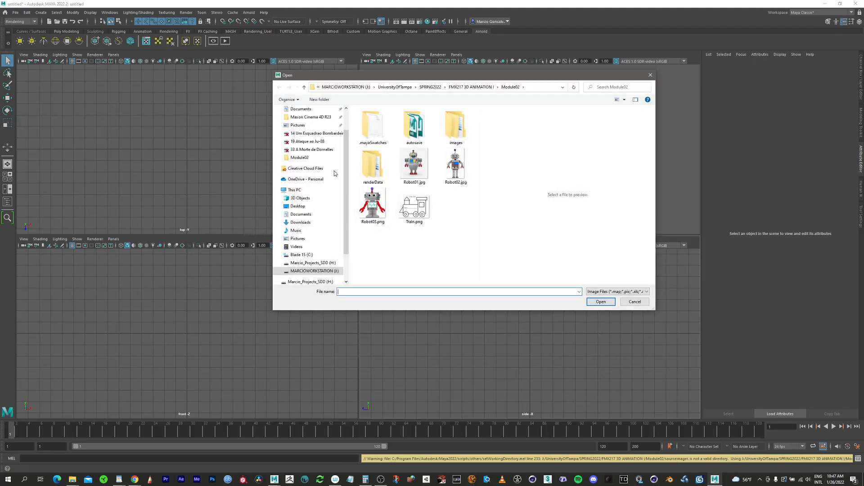
pyautogui.moveTo(429, 81); pyautogui.dragTo(289, 95)
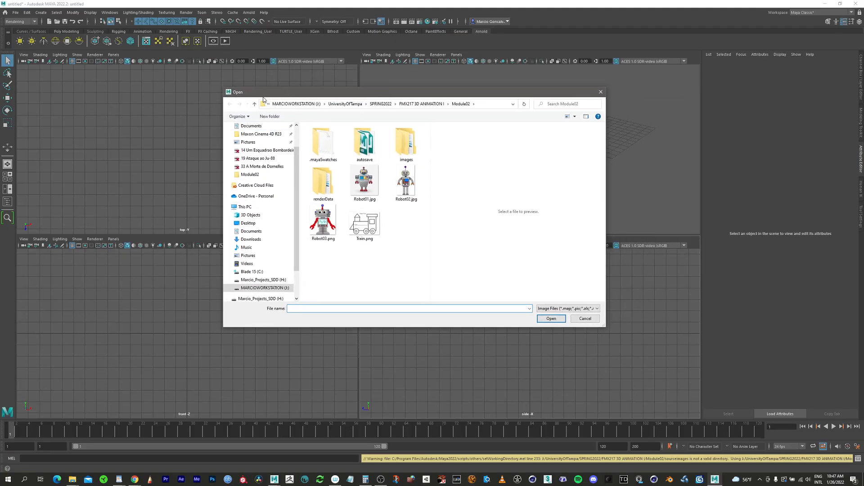
pyautogui.click(371, 231)
pyautogui.click(561, 320)
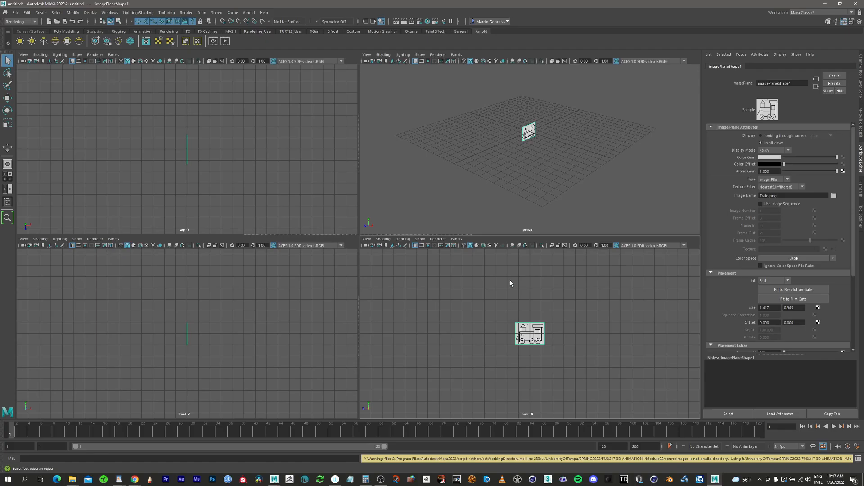
# Move the train image plane back in the negative X direction, away from the center of the grid.
pyautogui.scroll(4, 536, 321)
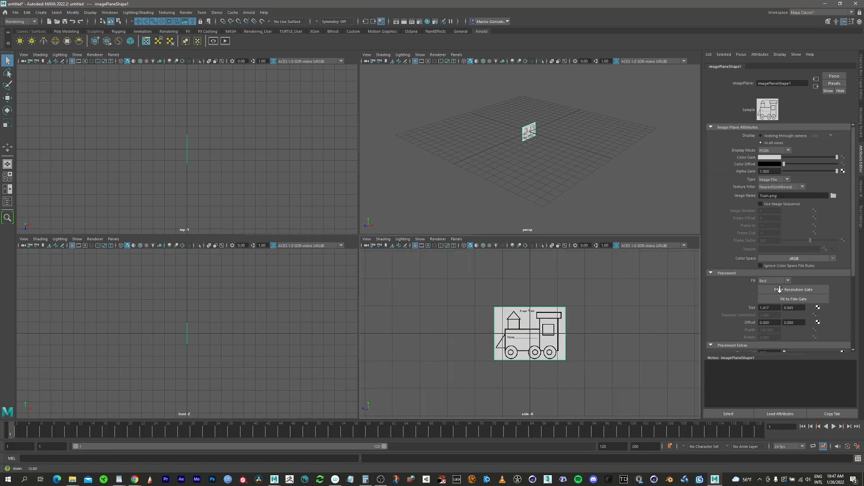
pyautogui.scroll(3, 535, 319)
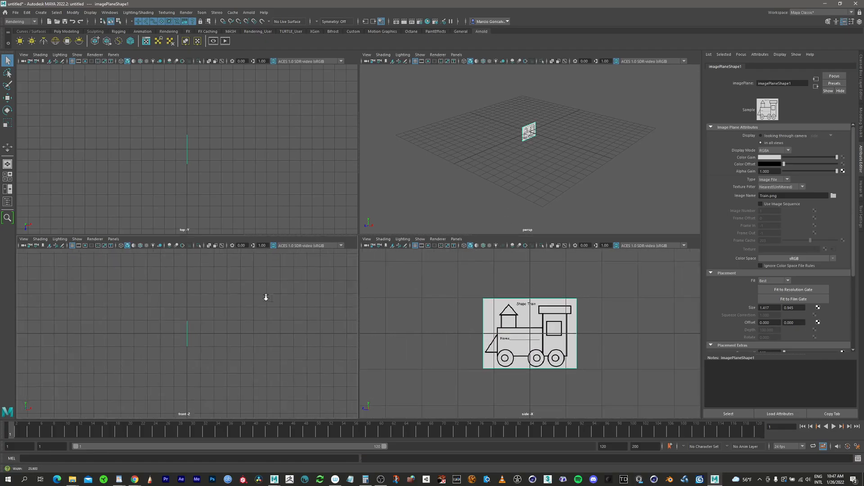
pyautogui.scroll(2, 558, 336)
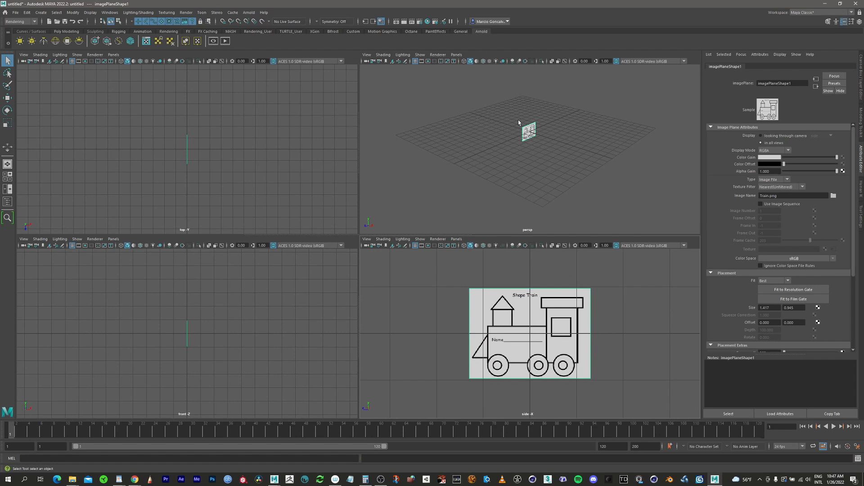
pyautogui.keyDown('alt'); pyautogui.moveTo(518, 123); pyautogui.dragTo(652, 104, button='right'); pyautogui.keyUp('alt')
pyautogui.keyDown('alt'); pyautogui.moveTo(550, 127); pyautogui.dragTo(536, 201, button='middle'); pyautogui.keyUp('alt')
pyautogui.keyDown('alt'); pyautogui.moveTo(499, 173); pyautogui.dragTo(573, 144, button='right'); pyautogui.keyUp('alt')
pyautogui.keyDown('alt'); pyautogui.moveTo(536, 164); pyautogui.dragTo(667, 157, button='middle'); pyautogui.keyUp('alt')
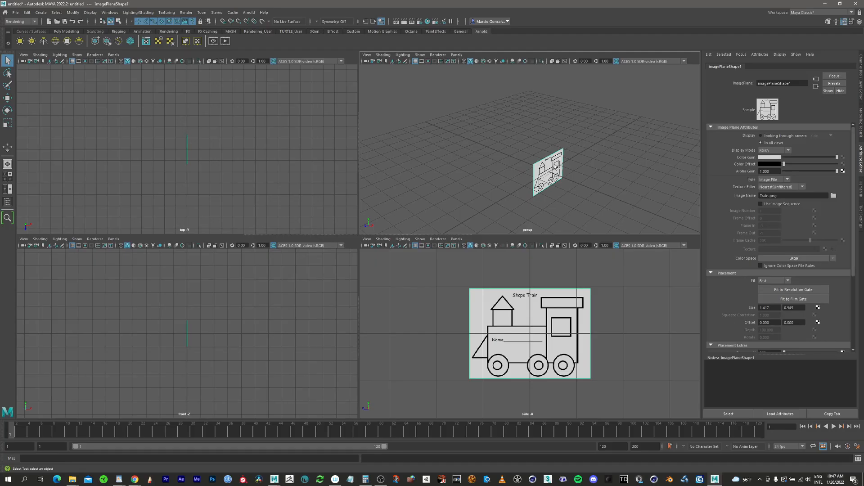
pyautogui.press('w')
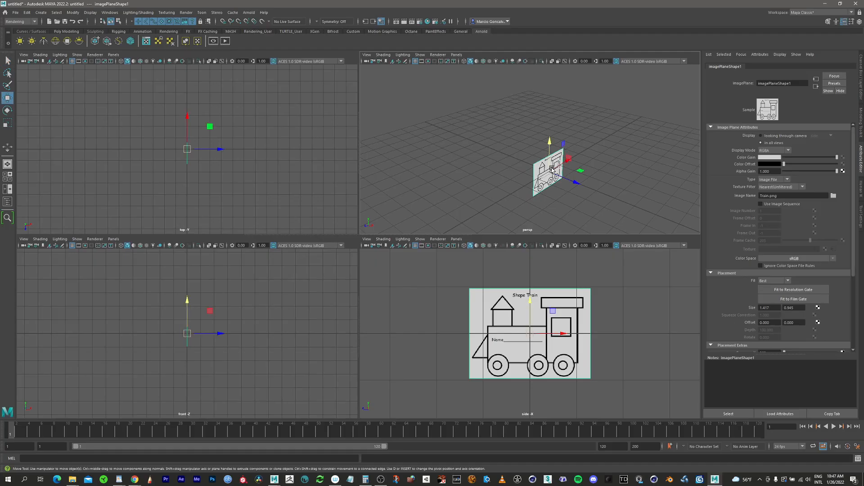
pyautogui.click(579, 183)
pyautogui.moveTo(577, 184); pyautogui.dragTo(497, 160)
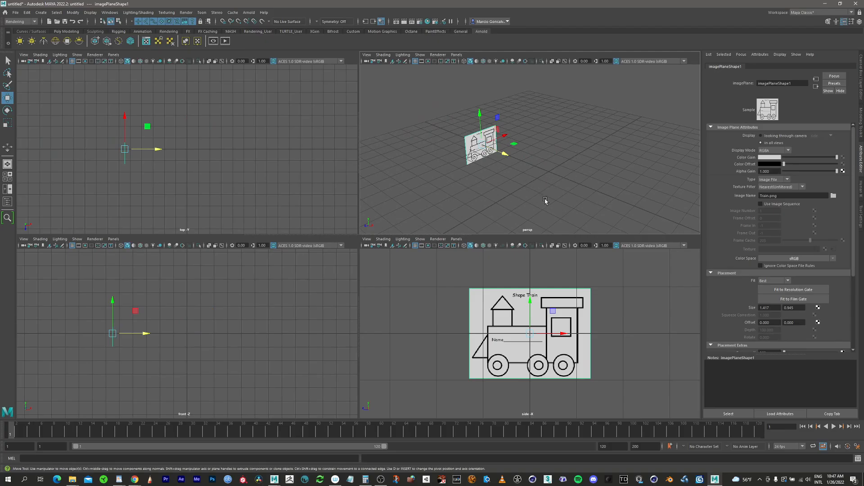
# Move the train image plane farther back in negative X and raise it about 0.94 cm so its lower edge sits on the ground line.
pyautogui.moveTo(505, 153)
pyautogui.mouseDown()
pyautogui.moveTo(513, 158)
pyautogui.moveTo(488, 151)
pyautogui.moveTo(497, 152)
pyautogui.mouseUp()
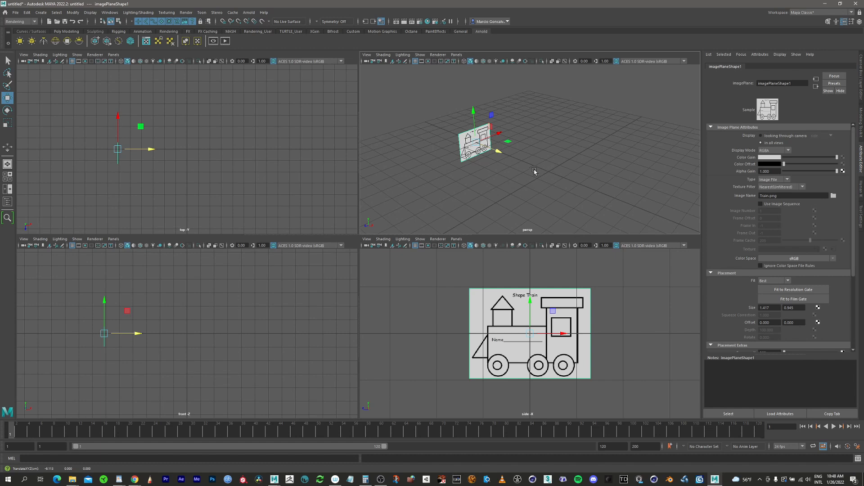
pyautogui.moveTo(534, 171)
pyautogui.keyDown('alt'); pyautogui.mouseDown()
pyautogui.moveTo(501, 180)
pyautogui.moveTo(519, 176)
pyautogui.mouseUp(); pyautogui.keyUp('alt')
pyautogui.keyDown('alt'); pyautogui.moveTo(527, 162); pyautogui.dragTo(519, 191, button='middle'); pyautogui.keyUp('alt')
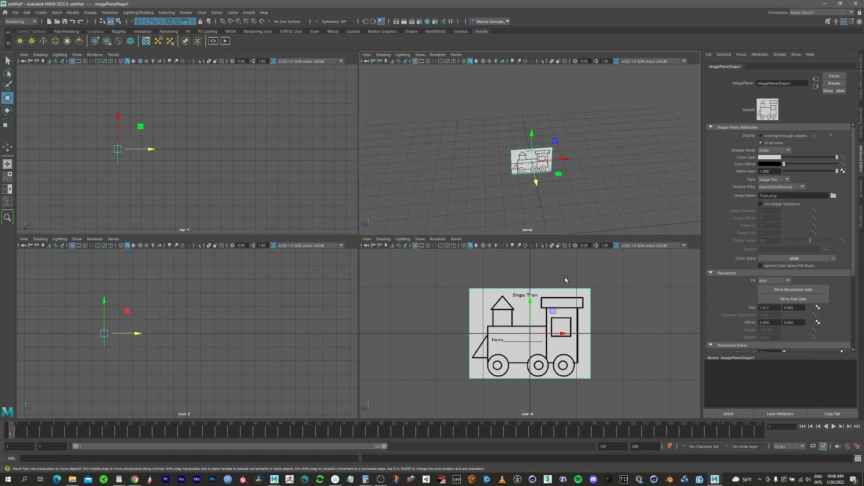
pyautogui.moveTo(531, 314); pyautogui.dragTo(526, 270)
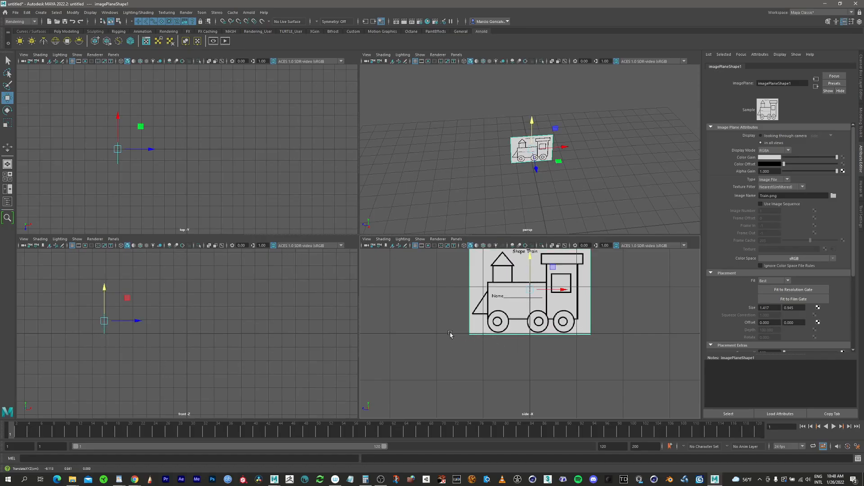
pyautogui.moveTo(530, 273); pyautogui.dragTo(532, 272)
pyautogui.scroll(3, 522, 152)
pyautogui.keyDown('alt'); pyautogui.moveTo(534, 216); pyautogui.dragTo(529, 158); pyautogui.keyUp('alt')
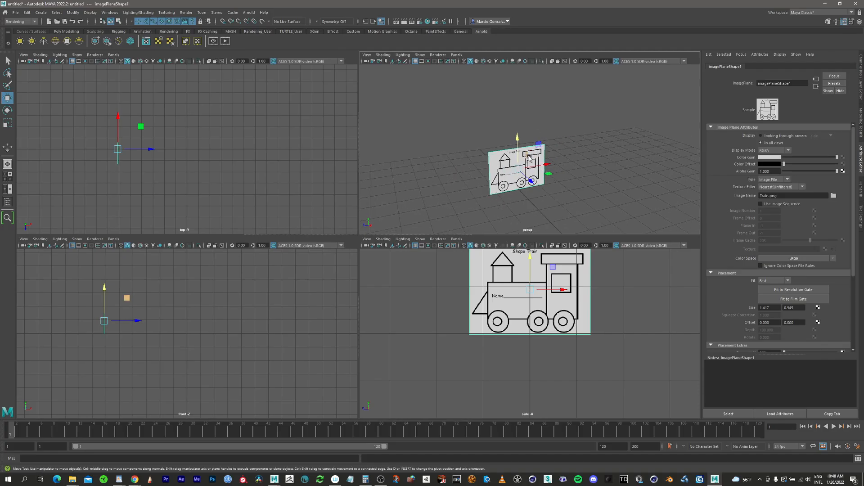
# Scale the image plane uniformly to about 2.3 and raise it to about 2.17 cm in Y so its lower edge meets the grid.
pyautogui.press('e')
pyautogui.press('r')
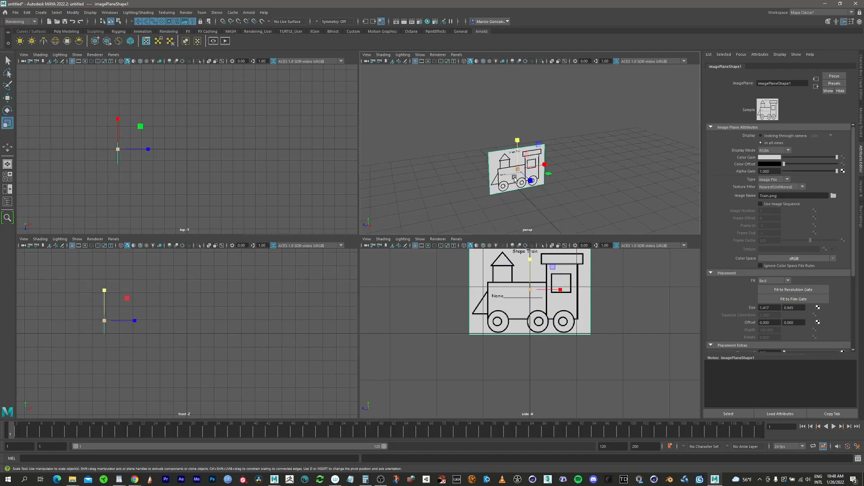
pyautogui.moveTo(518, 170); pyautogui.dragTo(566, 138)
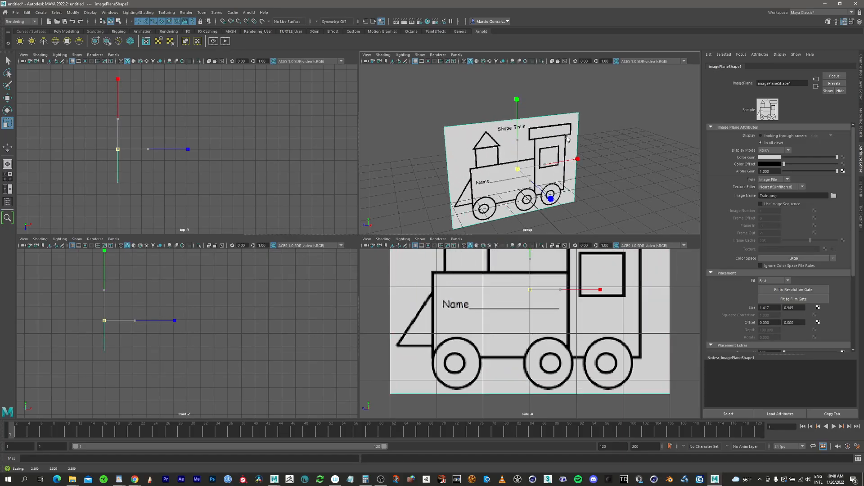
pyautogui.press('w')
pyautogui.moveTo(518, 151); pyautogui.dragTo(518, 120)
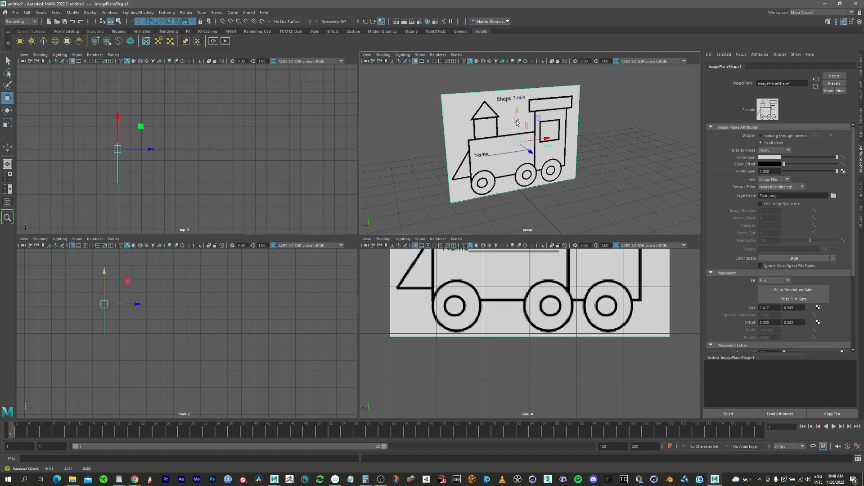
pyautogui.keyDown('alt'); pyautogui.moveTo(528, 175); pyautogui.dragTo(518, 156, button='middle'); pyautogui.keyUp('alt')
pyautogui.keyDown('alt'); pyautogui.moveTo(518, 157); pyautogui.dragTo(422, 190, button='right'); pyautogui.keyUp('alt')
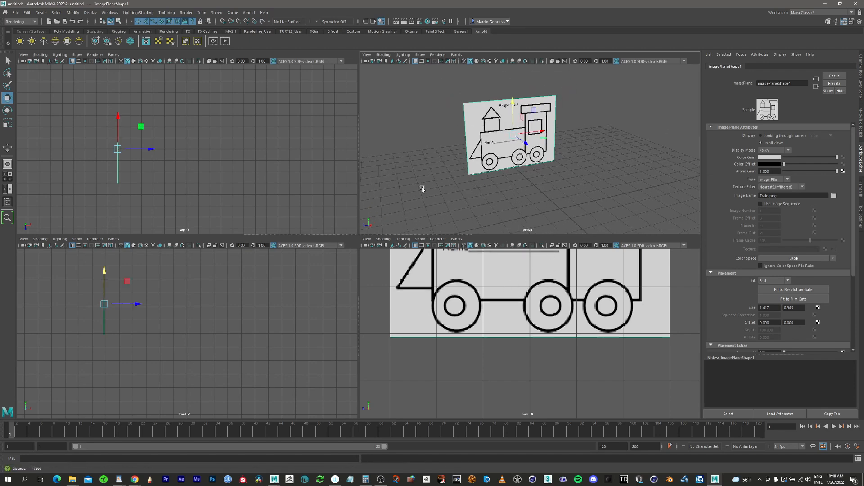
pyautogui.keyDown('alt'); pyautogui.moveTo(508, 206); pyautogui.dragTo(461, 194, button='middle'); pyautogui.keyUp('alt')
pyautogui.keyDown('alt'); pyautogui.moveTo(464, 194); pyautogui.dragTo(526, 179); pyautogui.keyUp('alt')
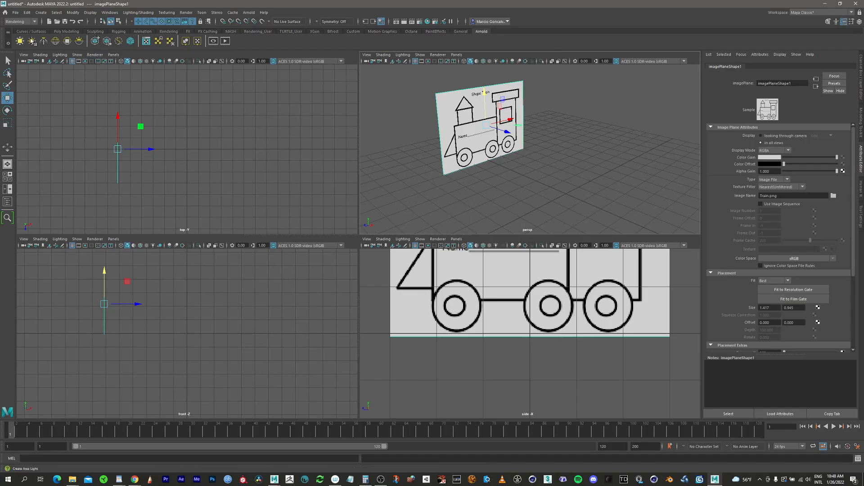
# Create a polygon cube and move it up about 2 cm and to about -1.6 cm in Z, onto the train cab.
pyautogui.click(67, 31)
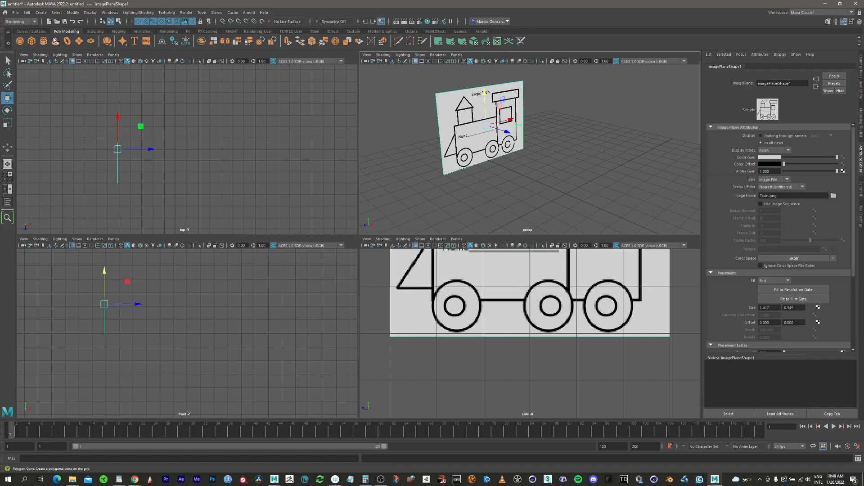
pyautogui.click(32, 42)
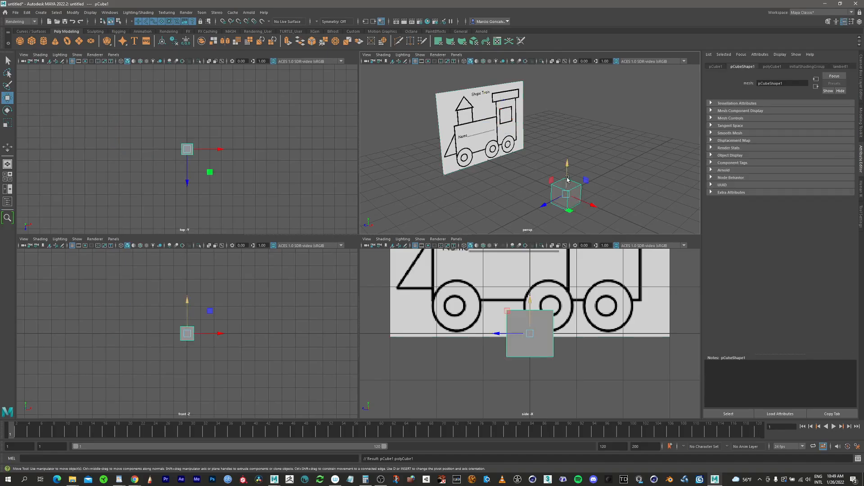
pyautogui.keyDown('alt'); pyautogui.moveTo(540, 287); pyautogui.dragTo(555, 334, button='middle'); pyautogui.keyUp('alt')
pyautogui.moveTo(546, 355); pyautogui.dragTo(547, 259)
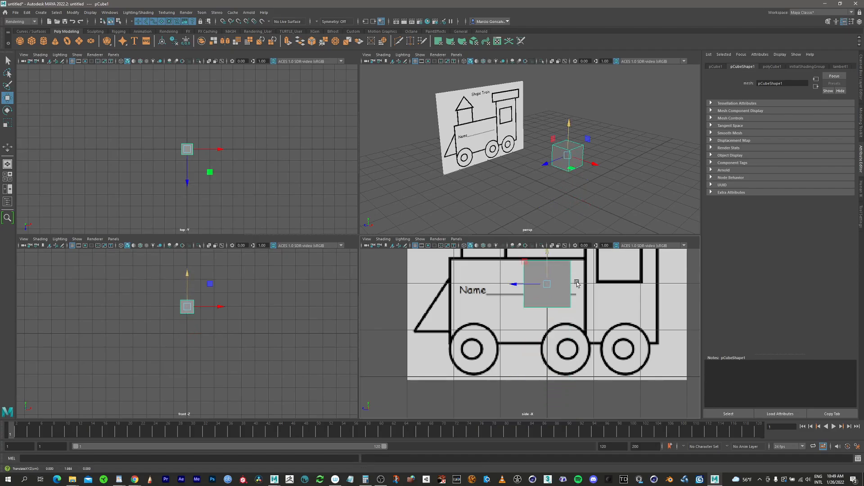
pyautogui.keyDown('alt'); pyautogui.moveTo(564, 286); pyautogui.dragTo(492, 329, button='middle'); pyautogui.keyUp('alt')
pyautogui.moveTo(454, 326); pyautogui.dragTo(529, 326)
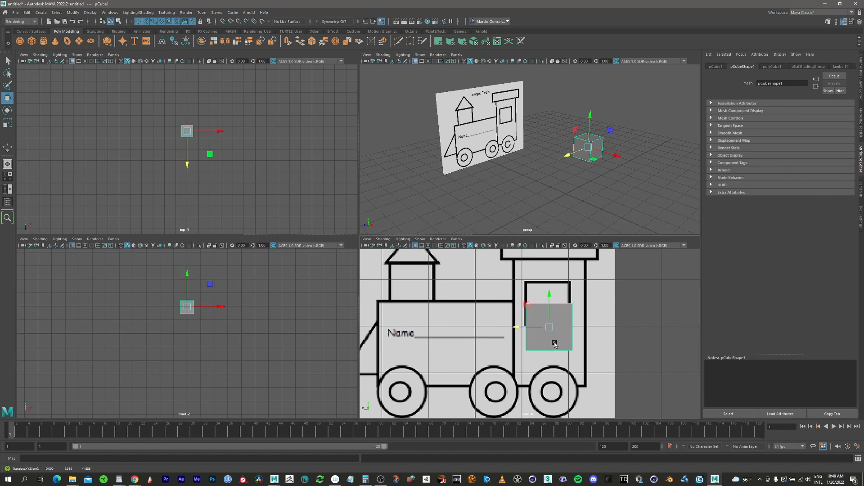
pyautogui.keyDown('alt'); pyautogui.moveTo(558, 291); pyautogui.dragTo(567, 307, button='middle'); pyautogui.keyUp('alt')
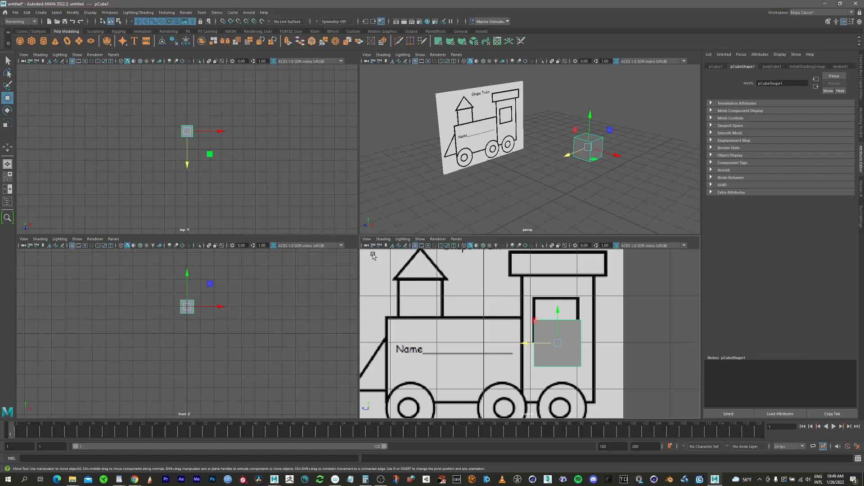
# Turn on X-Ray shading in the side view so the reference drawing shows through the cube.
pyautogui.click(552, 247)
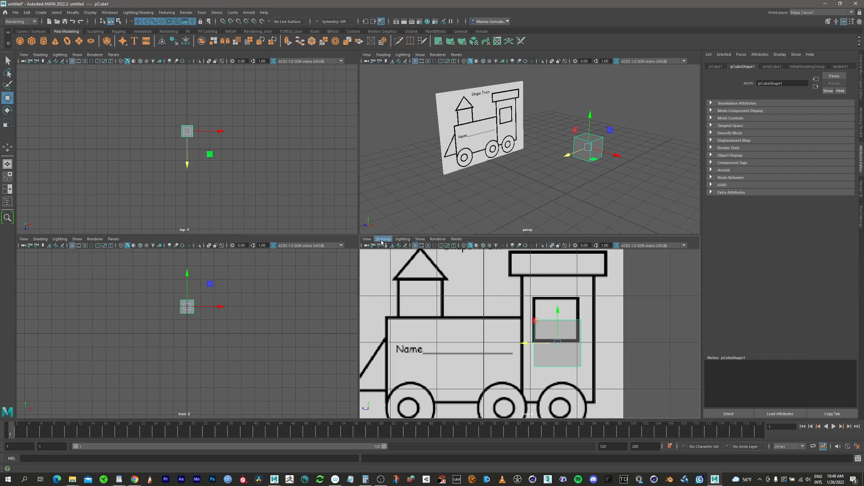
pyautogui.click(368, 240)
pyautogui.moveTo(377, 242)
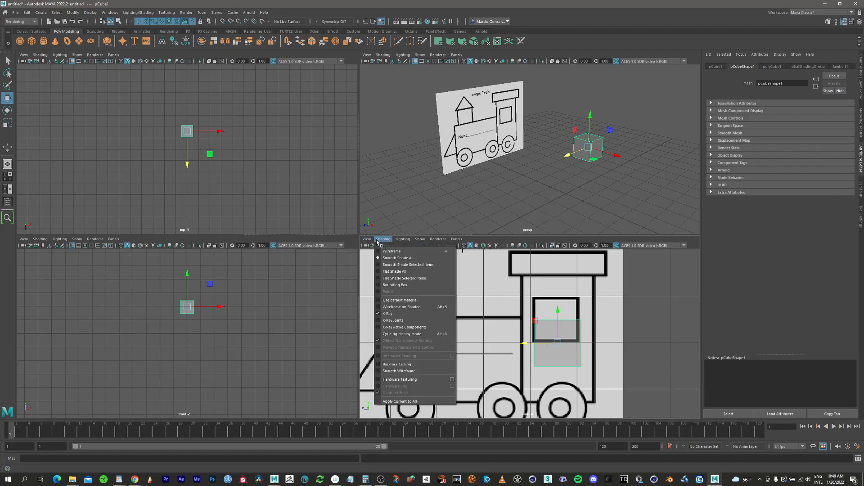
pyautogui.click(387, 313)
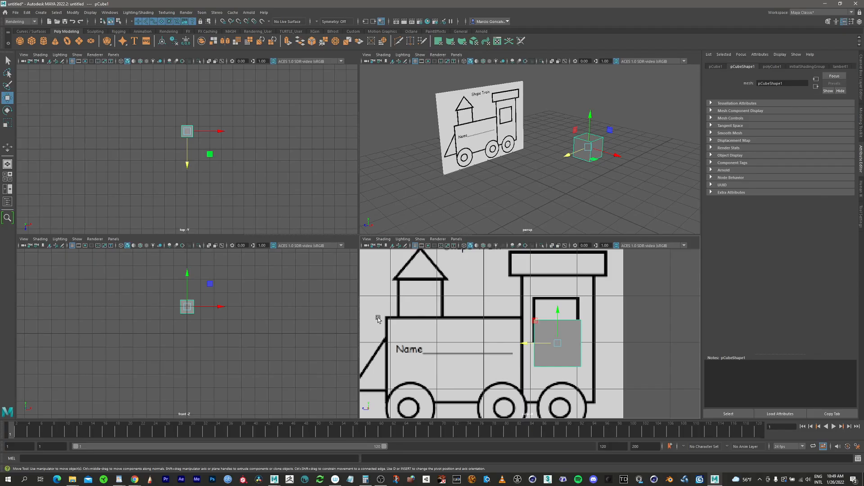
pyautogui.click(383, 239)
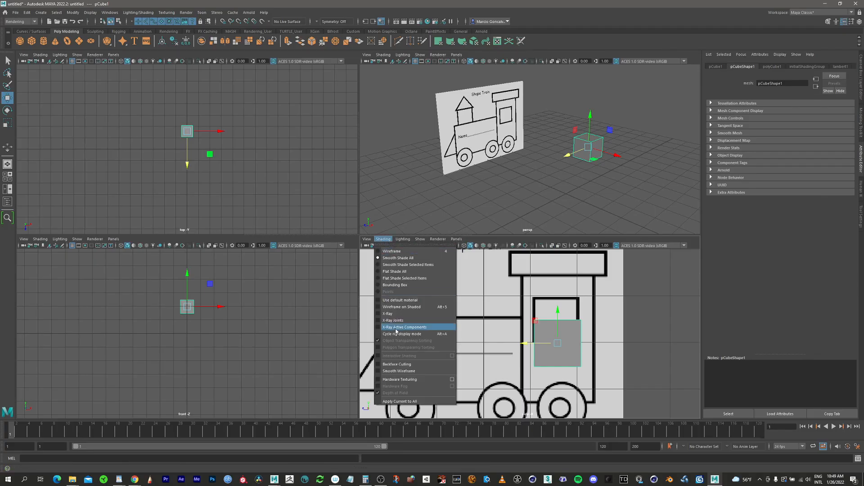
pyautogui.click(387, 314)
# Compare the cube in wireframe and smooth shaded display in the perspective view, ending on smooth shaded.
pyautogui.moveTo(565, 146)
pyautogui.keyDown('alt'); pyautogui.mouseDown()
pyautogui.moveTo(611, 127)
pyautogui.moveTo(540, 135)
pyautogui.moveTo(594, 130)
pyautogui.moveTo(581, 135)
pyautogui.mouseUp(); pyautogui.keyUp('alt')
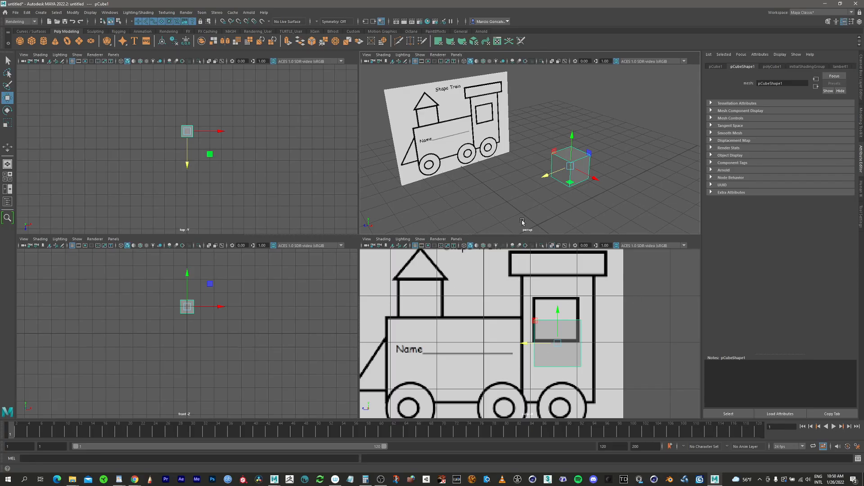
pyautogui.scroll(4, 618, 186)
pyautogui.keyDown('alt'); pyautogui.moveTo(619, 186); pyautogui.dragTo(455, 75); pyautogui.keyUp('alt')
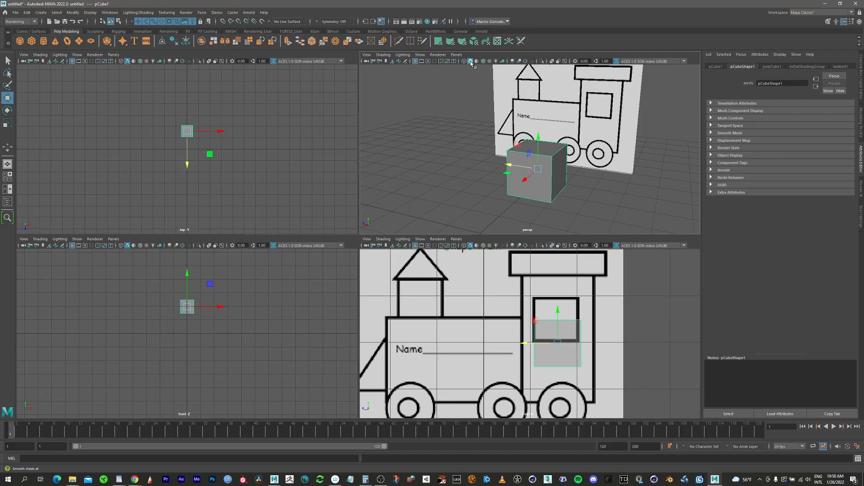
pyautogui.click(464, 62)
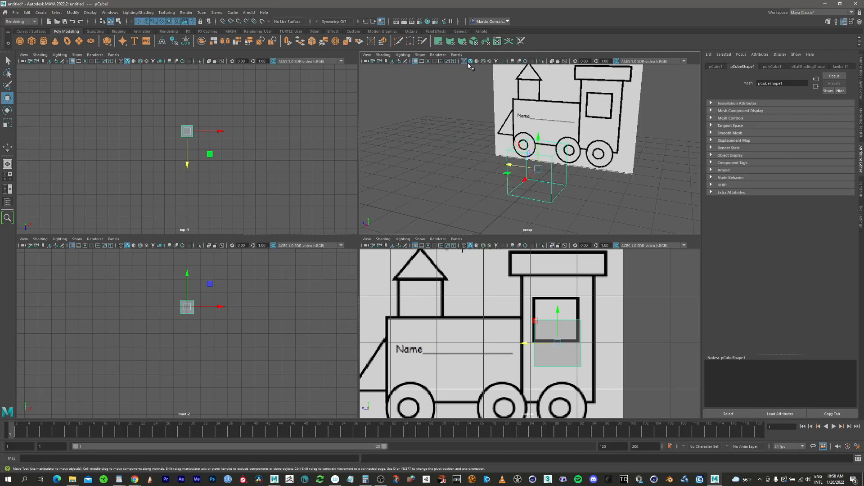
pyautogui.click(471, 61)
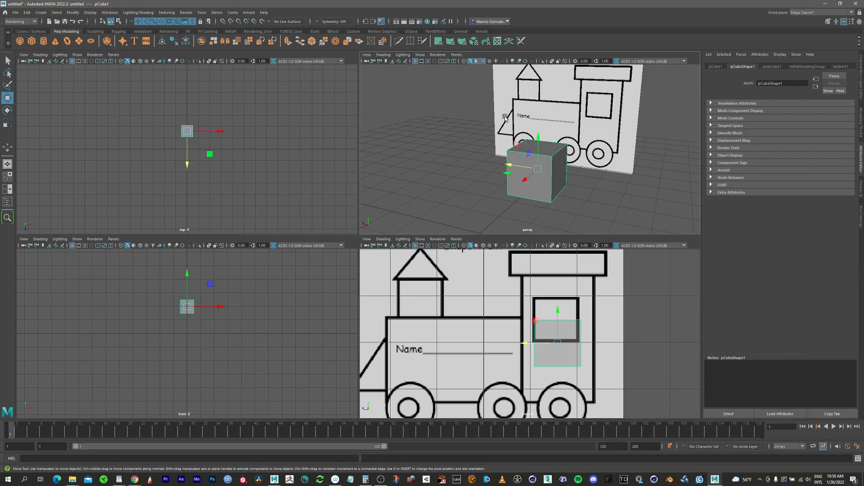
# Deselect the cube and enable wireframe on shaded in the perspective and side views, comparing the cube's edges with and without it.
pyautogui.click(477, 93)
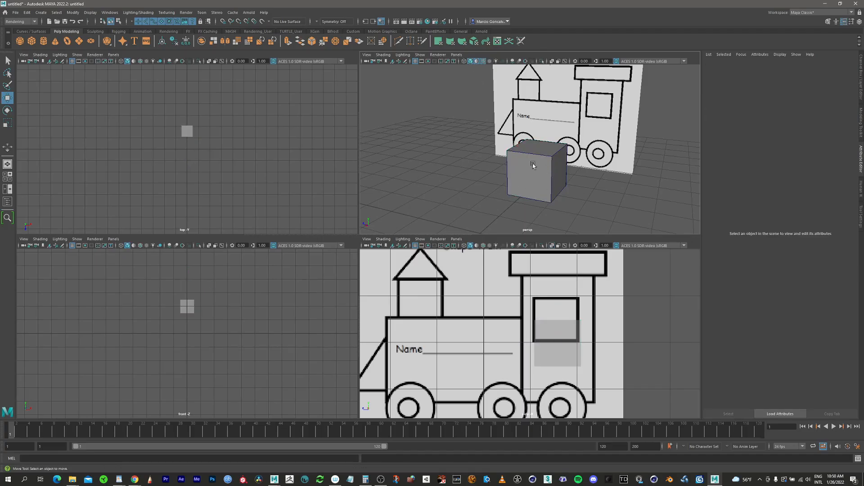
pyautogui.keyDown('alt'); pyautogui.moveTo(481, 70); pyautogui.dragTo(513, 182); pyautogui.keyUp('alt')
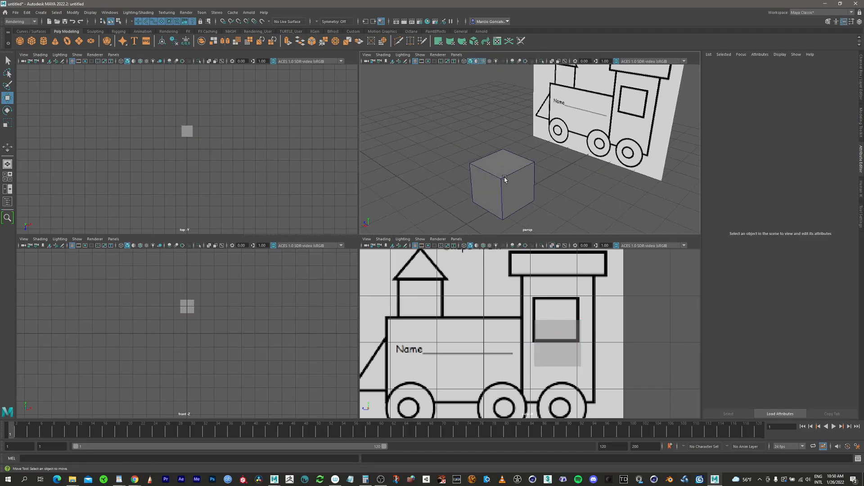
pyautogui.click(484, 64)
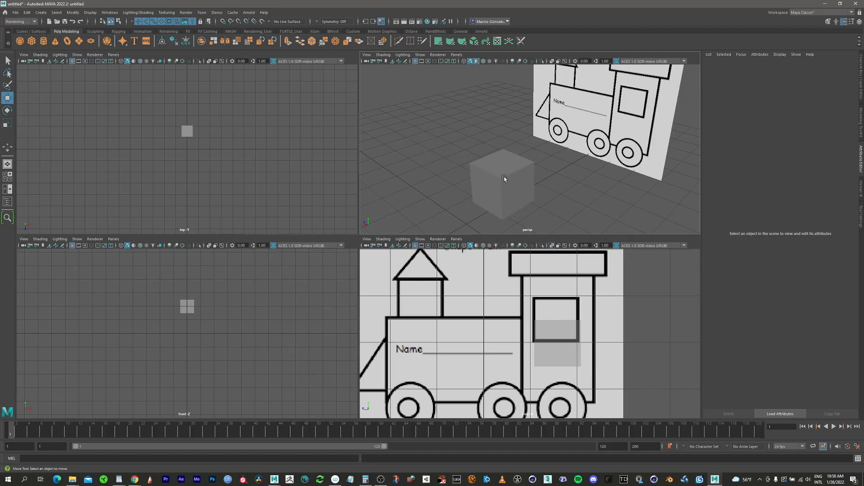
pyautogui.scroll(2, 518, 167)
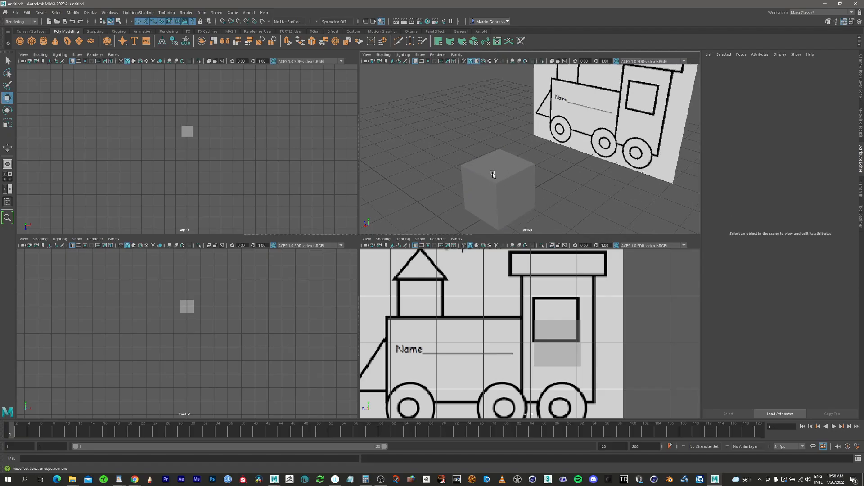
pyautogui.keyDown('alt'); pyautogui.moveTo(500, 180); pyautogui.dragTo(495, 155); pyautogui.keyUp('alt')
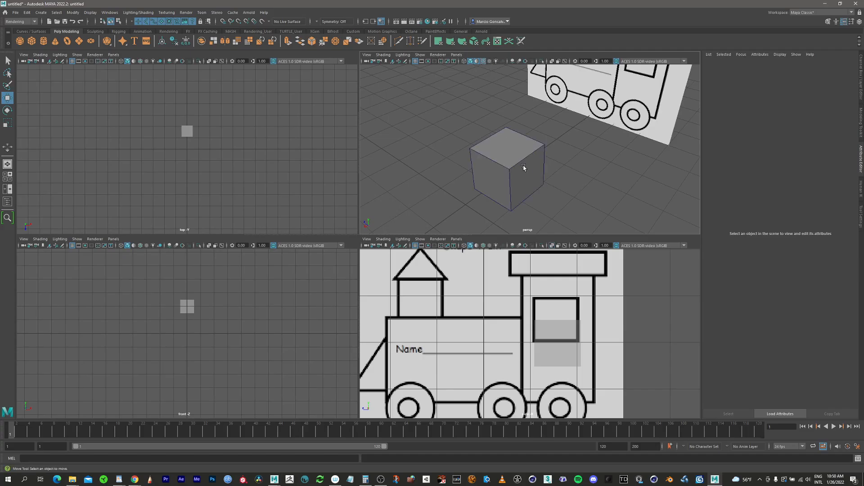
pyautogui.moveTo(522, 168)
pyautogui.keyDown('alt'); pyautogui.mouseDown(button='middle')
pyautogui.moveTo(520, 142)
pyautogui.moveTo(513, 153)
pyautogui.mouseUp(button='middle'); pyautogui.keyUp('alt')
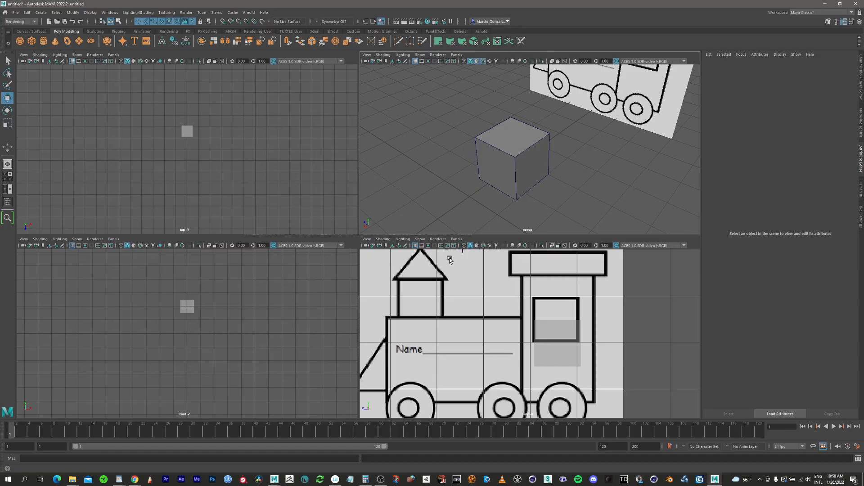
# Select the cube in the side view and raise it to about 2.4 cm in Y, over the cab window.
pyautogui.click(577, 366)
pyautogui.scroll(2, 538, 327)
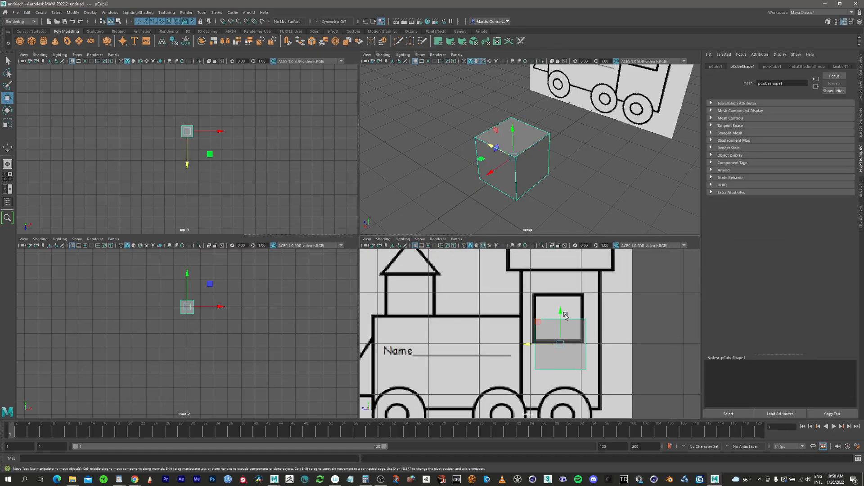
pyautogui.moveTo(559, 312); pyautogui.dragTo(561, 299)
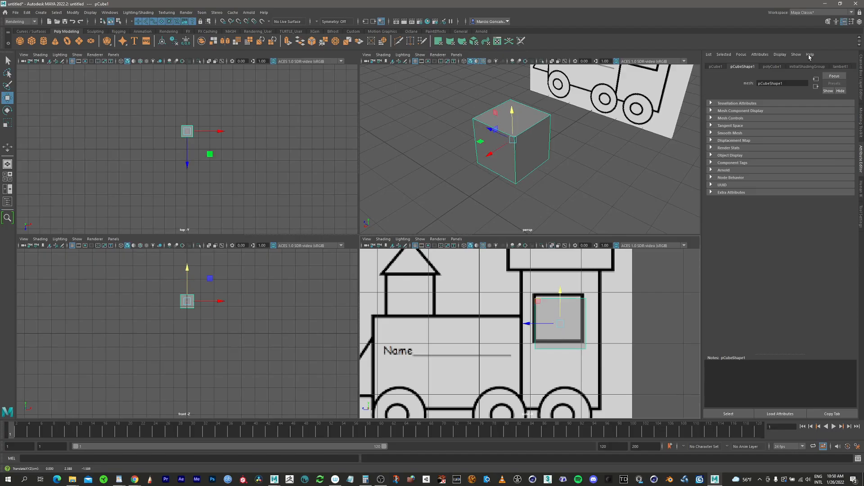
# Show the cube's polyCube1 creation settings in the Channel Box and set its width to 1.7.
pyautogui.click(859, 23)
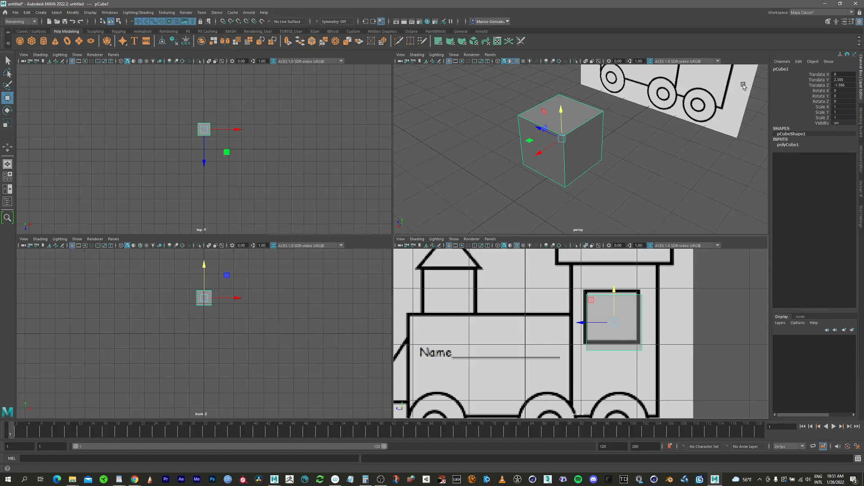
pyautogui.click(787, 145)
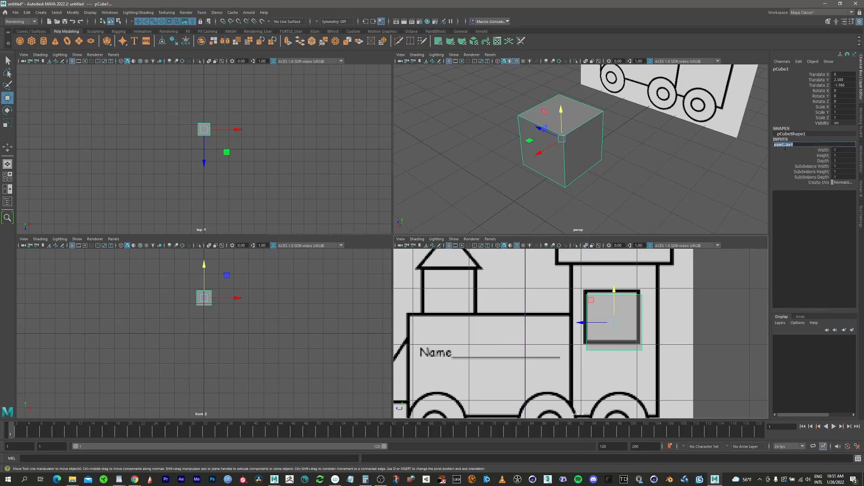
pyautogui.click(787, 156)
pyautogui.click(785, 145)
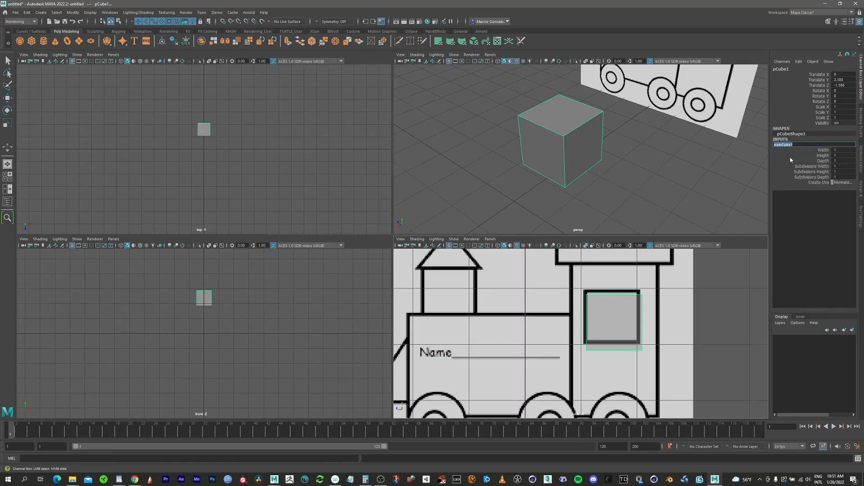
pyautogui.click(825, 150)
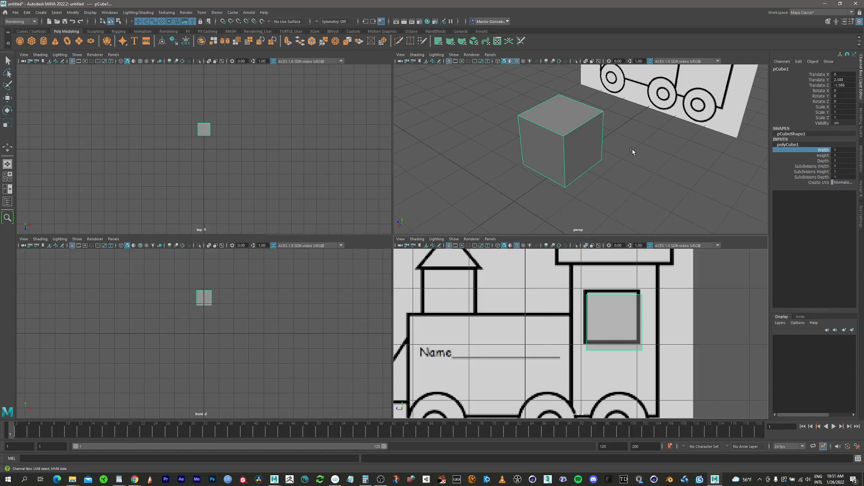
pyautogui.moveTo(666, 150); pyautogui.dragTo(667, 150, button='middle')
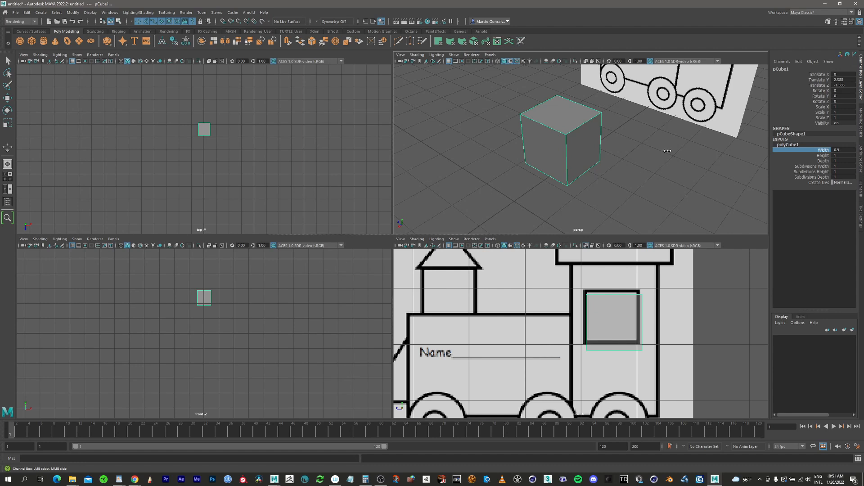
pyautogui.moveTo(667, 150); pyautogui.dragTo(672, 151, button='middle')
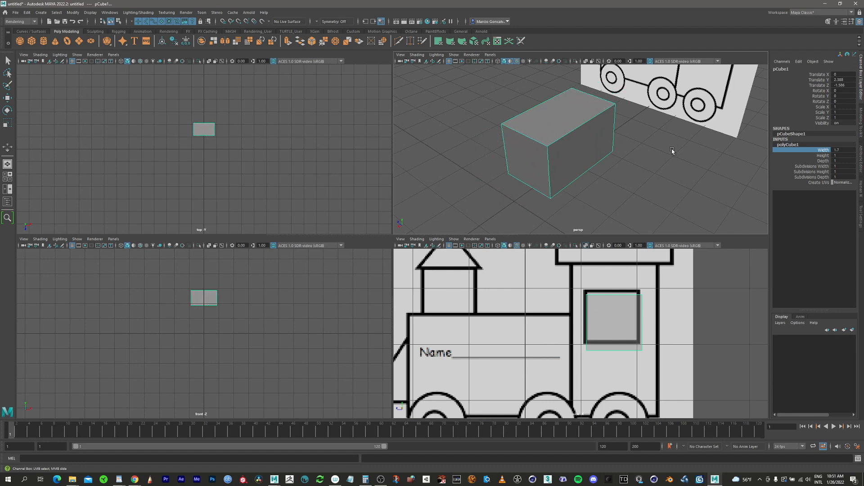
# Set the cube's height to 2 and its depth to 1.6 to match the width of the drawn cab.
pyautogui.click(823, 156)
pyautogui.moveTo(642, 186); pyautogui.dragTo(649, 175, button='middle')
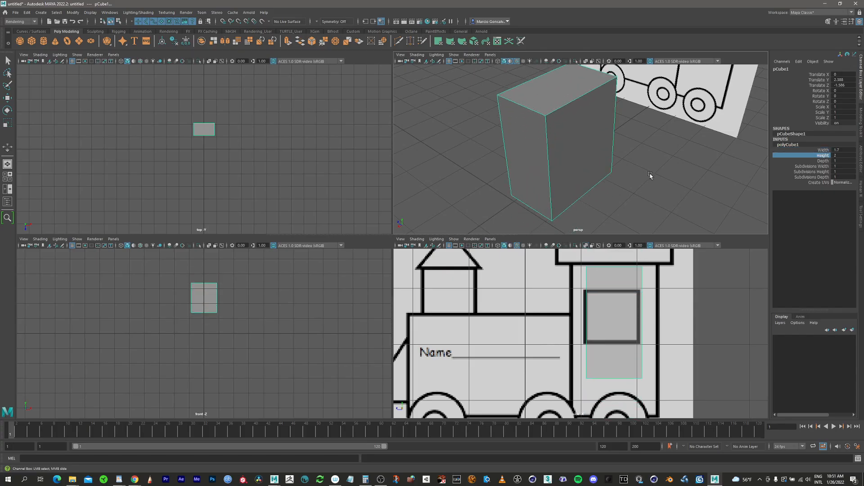
pyautogui.click(823, 161)
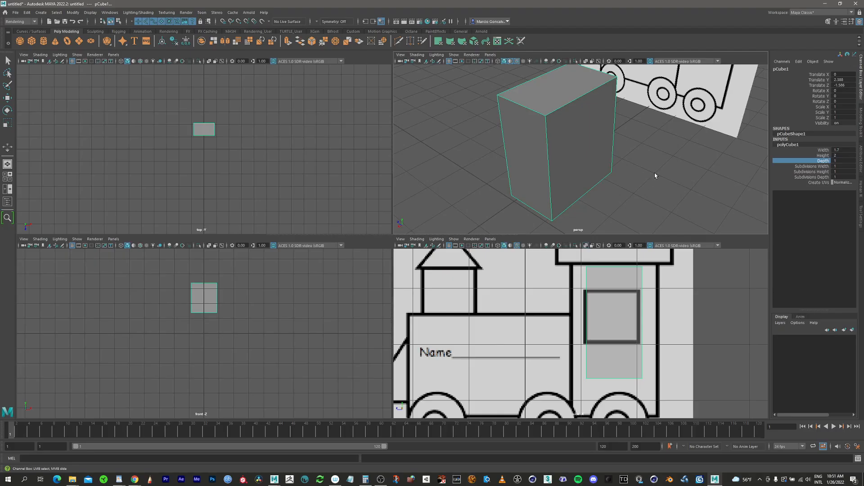
pyautogui.moveTo(640, 169); pyautogui.dragTo(647, 171, button='middle')
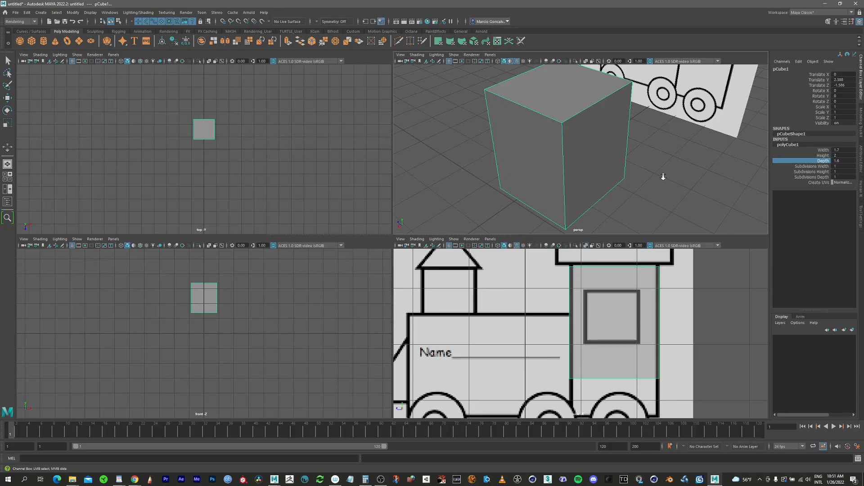
# Raise the resized cube to about 2.51 in Y so its upper edge overlaps the bottom of the drawn roof.
pyautogui.keyDown('alt'); pyautogui.moveTo(663, 177); pyautogui.dragTo(552, 171, button='right'); pyautogui.keyUp('alt')
pyautogui.keyDown('alt'); pyautogui.moveTo(561, 190); pyautogui.dragTo(570, 203, button='middle'); pyautogui.keyUp('alt')
pyautogui.keyDown('alt'); pyautogui.moveTo(575, 171); pyautogui.dragTo(627, 240); pyautogui.keyUp('alt')
pyautogui.scroll(-3, 650, 306)
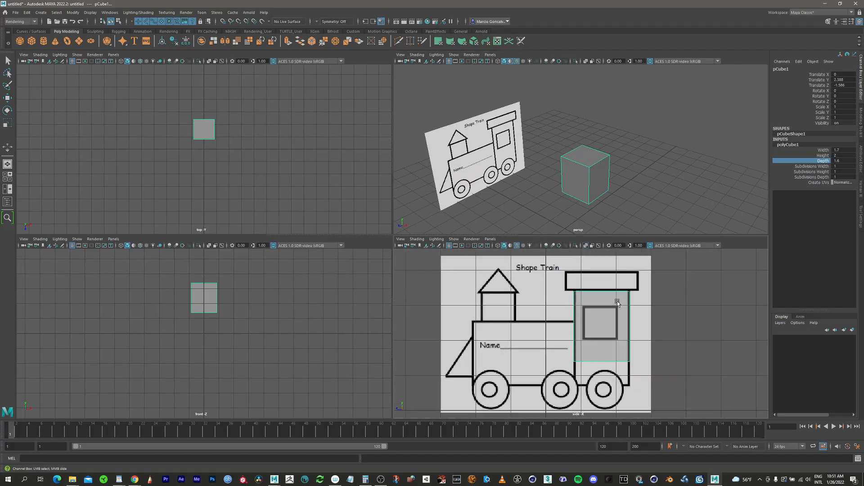
pyautogui.keyDown('alt'); pyautogui.moveTo(581, 291); pyautogui.dragTo(523, 261, button='middle'); pyautogui.keyUp('alt')
pyautogui.keyDown('alt'); pyautogui.moveTo(538, 301); pyautogui.dragTo(546, 288, button='right'); pyautogui.keyUp('alt')
pyautogui.keyDown('alt'); pyautogui.moveTo(546, 287); pyautogui.dragTo(574, 304, button='middle'); pyautogui.keyUp('alt')
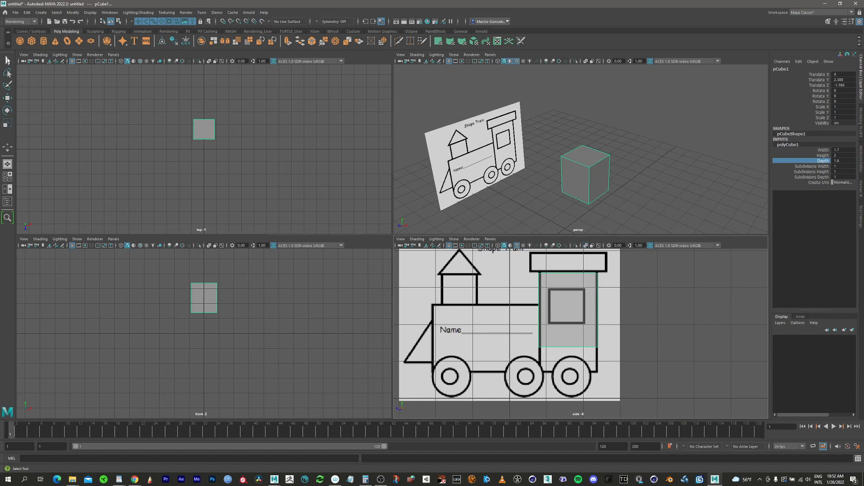
pyautogui.click(7, 98)
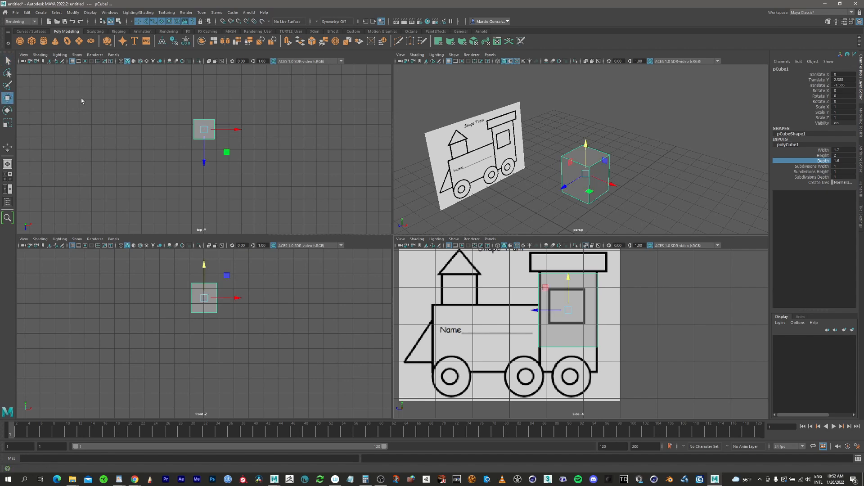
pyautogui.moveTo(592, 156); pyautogui.dragTo(550, 148)
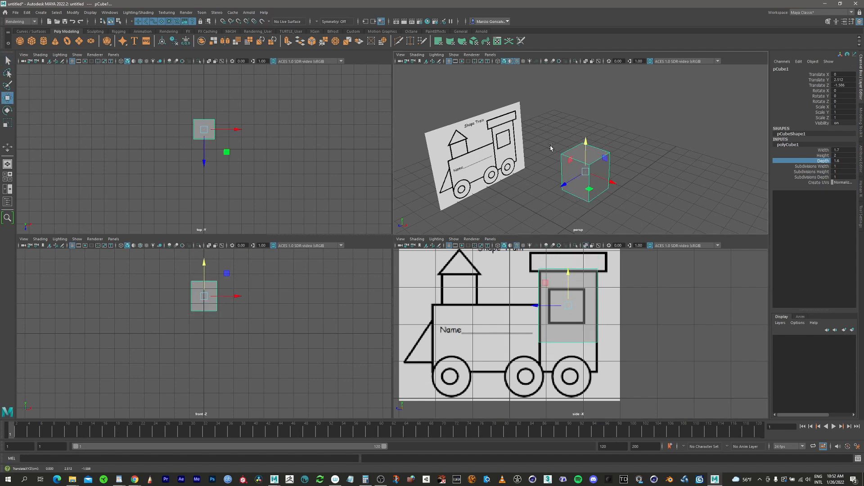
# Try scaling the cab cube uniformly to about 1.49, and undo that scaling.
pyautogui.click(7, 110)
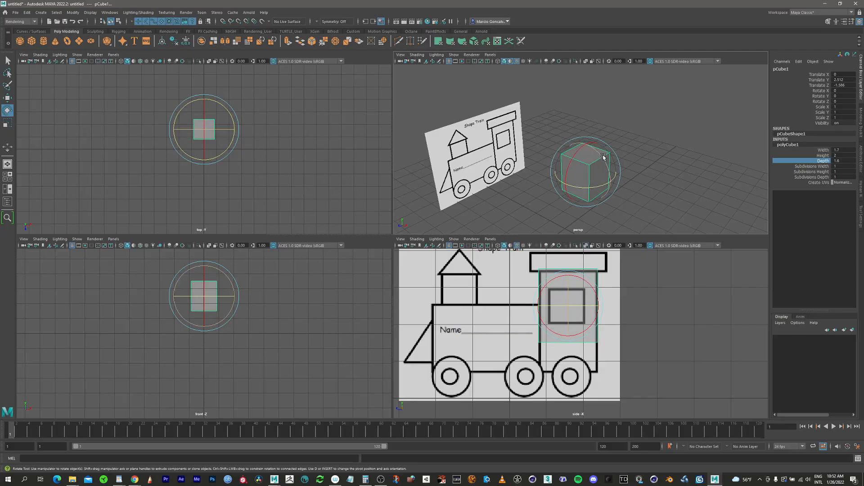
pyautogui.click(7, 122)
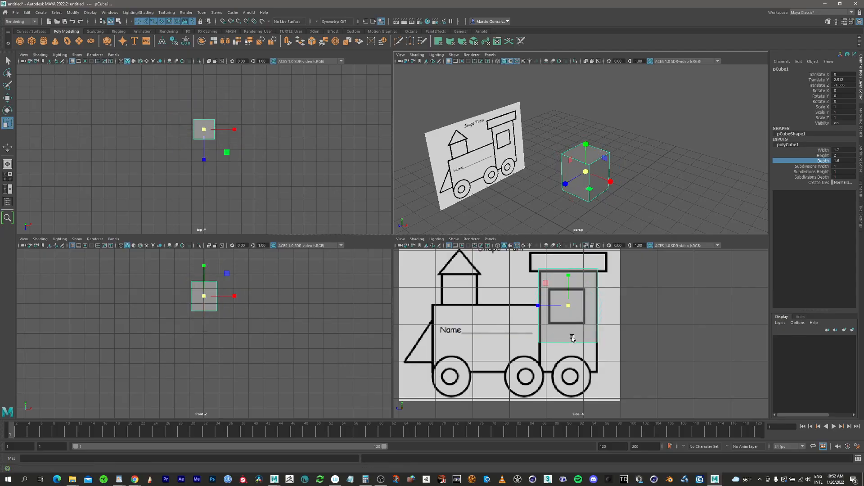
pyautogui.scroll(3, 581, 290)
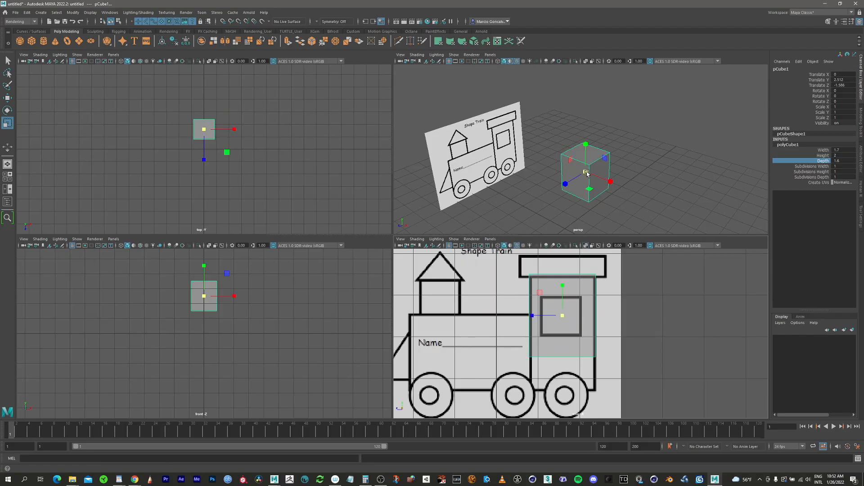
pyautogui.moveTo(586, 173); pyautogui.dragTo(594, 179)
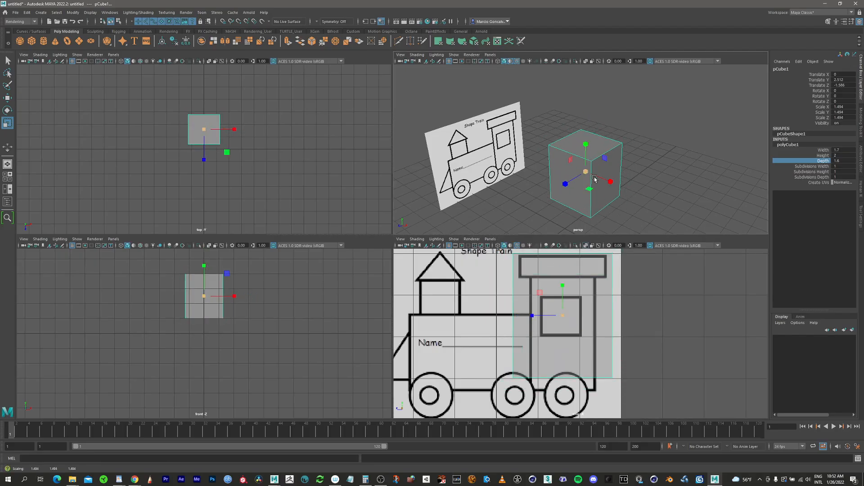
pyautogui.hotkey('ctrl', 'z')
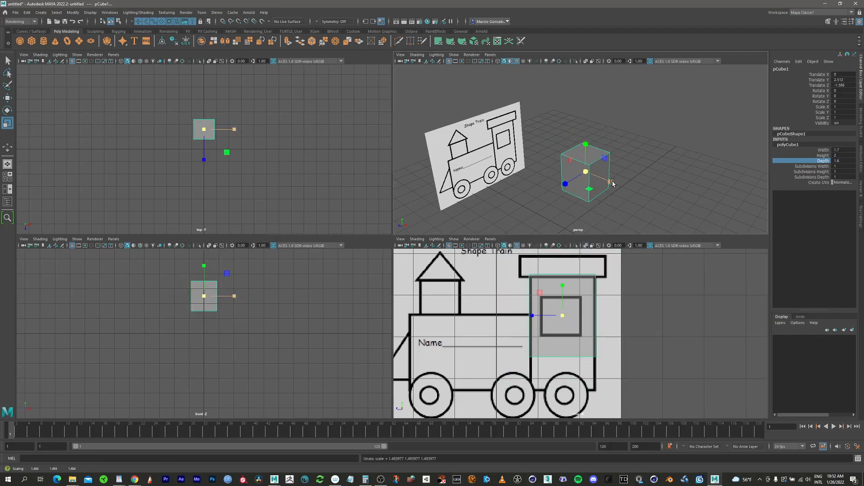
# Scale the cab cube to about 0.98 in Z and 1.38 in Y, and lower it to about 2.08 to cover the cab.
pyautogui.moveTo(565, 184)
pyautogui.mouseDown()
pyautogui.moveTo(551, 196)
pyautogui.moveTo(565, 184)
pyautogui.mouseUp()
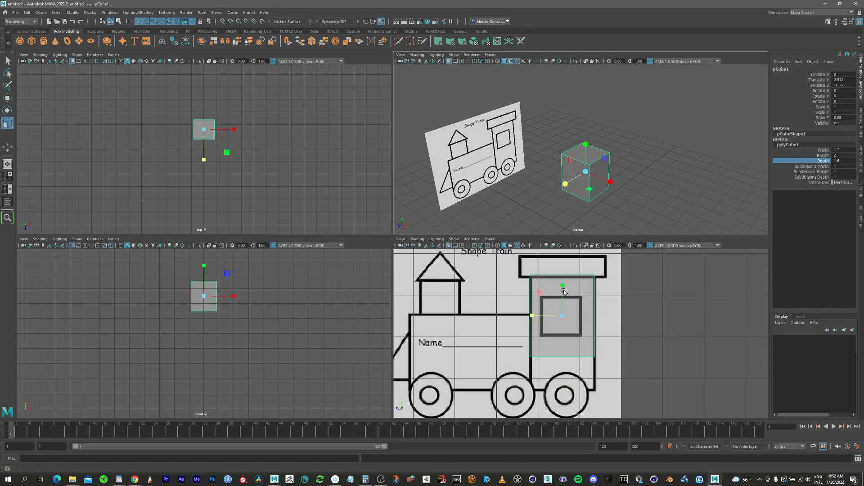
pyautogui.moveTo(562, 286)
pyautogui.mouseDown()
pyautogui.moveTo(563, 256)
pyautogui.moveTo(561, 302)
pyautogui.mouseUp()
pyautogui.press('w')
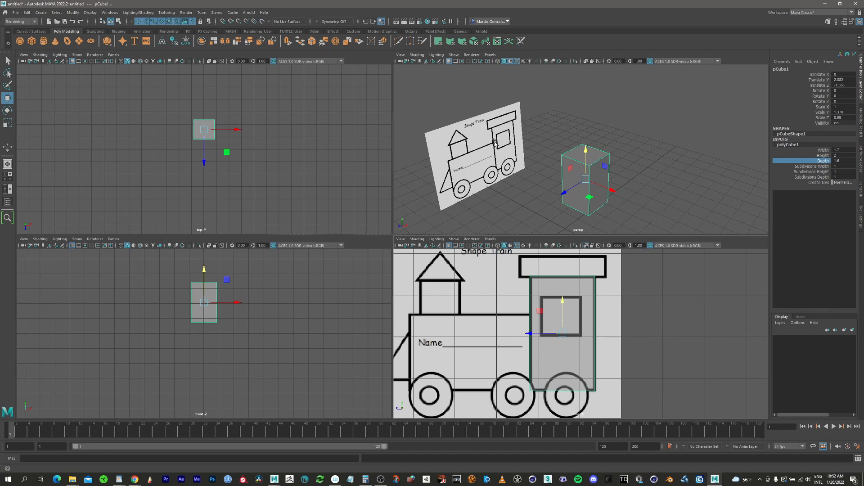
# Create a second polygon cube and place it over the drawn cab roof at about 3.7 in Y and -1.58 in Z.
pyautogui.keyDown('alt'); pyautogui.moveTo(554, 323); pyautogui.dragTo(580, 320, button='middle'); pyautogui.keyUp('alt')
pyautogui.moveTo(580, 174)
pyautogui.keyDown('alt'); pyautogui.mouseDown(button='right')
pyautogui.moveTo(625, 168)
pyautogui.moveTo(589, 174)
pyautogui.mouseUp(button='right'); pyautogui.keyUp('alt')
pyautogui.keyDown('alt'); pyautogui.moveTo(602, 174); pyautogui.dragTo(631, 153, button='middle'); pyautogui.keyUp('alt')
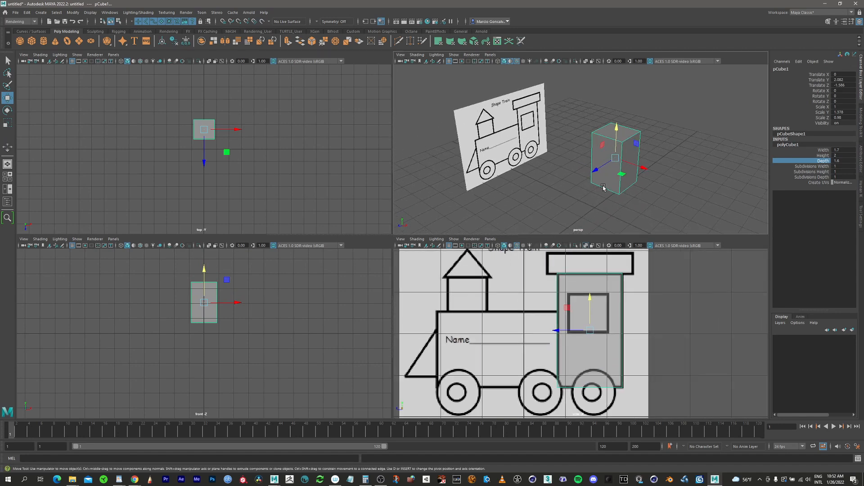
pyautogui.keyDown('alt'); pyautogui.moveTo(603, 188); pyautogui.dragTo(601, 184); pyautogui.keyUp('alt')
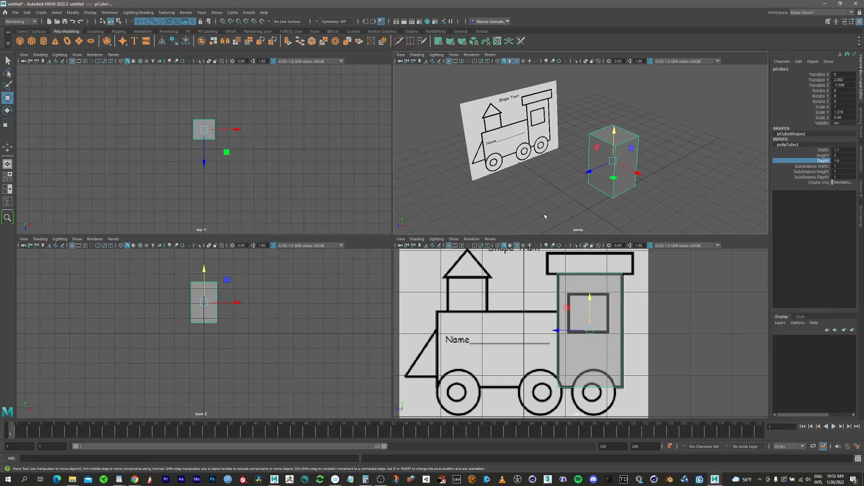
pyautogui.click(32, 41)
pyautogui.moveTo(592, 193); pyautogui.dragTo(592, 129)
pyautogui.keyDown('alt'); pyautogui.moveTo(595, 291); pyautogui.dragTo(570, 328, button='middle'); pyautogui.keyUp('alt')
pyautogui.keyDown('alt'); pyautogui.moveTo(531, 315); pyautogui.dragTo(586, 308, button='right'); pyautogui.keyUp('alt')
pyautogui.moveTo(465, 282); pyautogui.dragTo(540, 275)
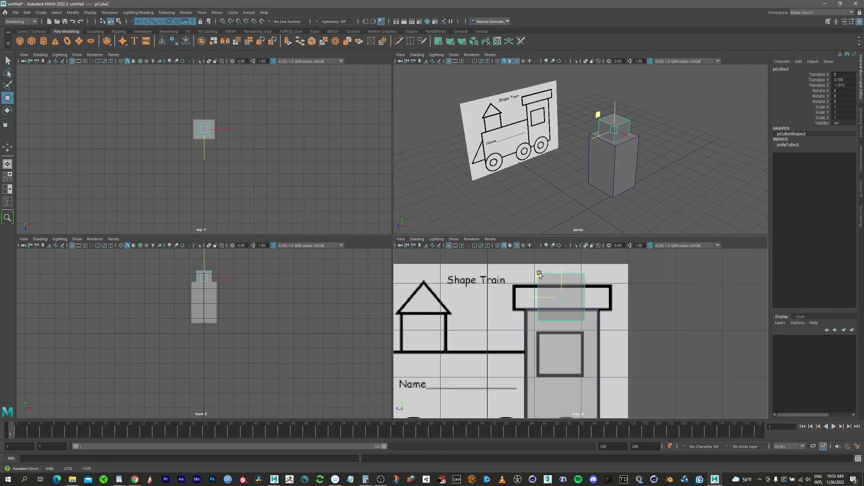
# Scale the roof cube to about 2.12 in Z, 0.6 in Y and 2.07 in X to form a slab over the cab.
pyautogui.press('r')
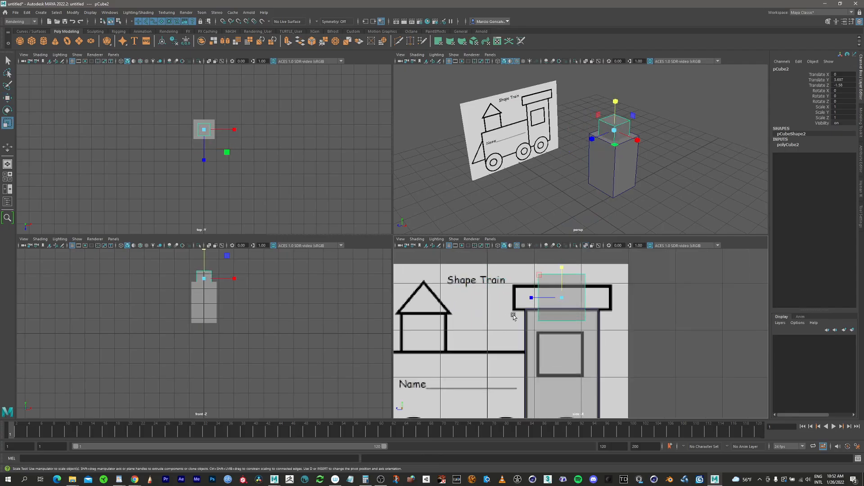
pyautogui.moveTo(534, 297); pyautogui.dragTo(505, 303)
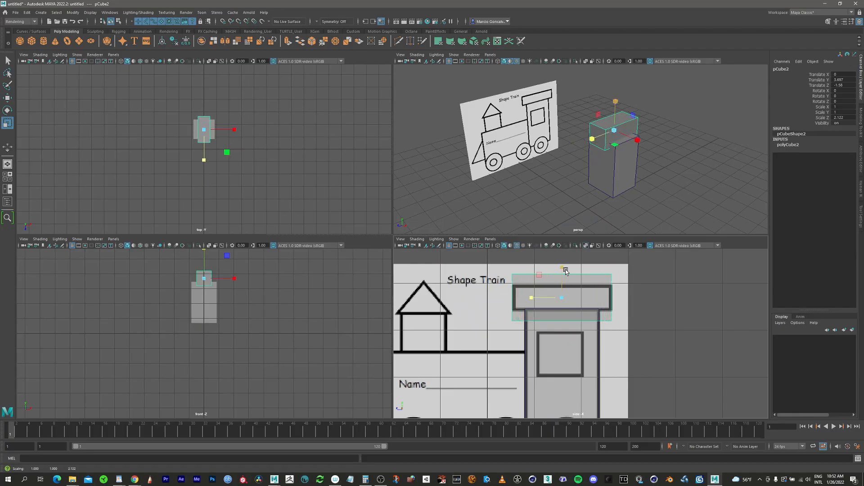
pyautogui.moveTo(563, 269); pyautogui.dragTo(563, 280)
pyautogui.keyDown('alt'); pyautogui.moveTo(616, 154); pyautogui.dragTo(616, 146); pyautogui.keyUp('alt')
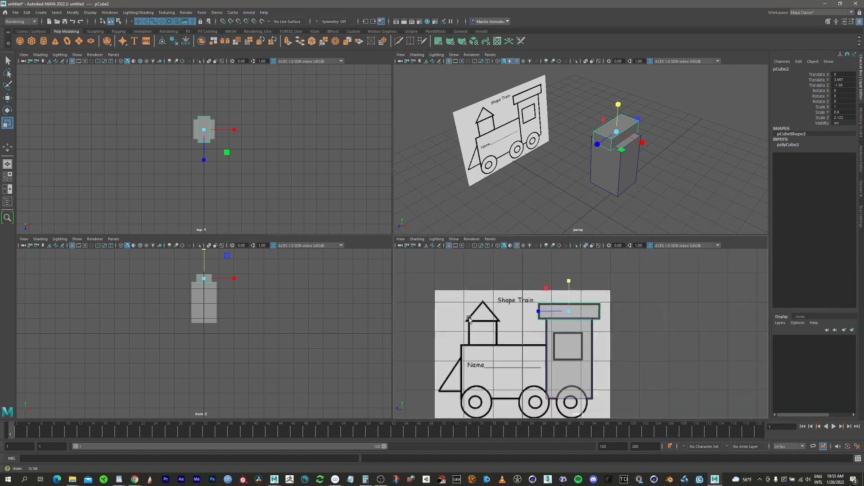
pyautogui.scroll(-3, 504, 311)
pyautogui.keyDown('alt'); pyautogui.moveTo(508, 293); pyautogui.dragTo(511, 289, button='middle'); pyautogui.keyUp('alt')
pyautogui.moveTo(643, 144); pyautogui.dragTo(675, 156)
# Enable wireframe on shaded in the front and top views so the edges of the cab and roof show.
pyautogui.keyDown('alt'); pyautogui.moveTo(215, 309); pyautogui.dragTo(213, 339, button='middle'); pyautogui.keyUp('alt')
pyautogui.keyDown('alt'); pyautogui.moveTo(214, 340); pyautogui.dragTo(306, 291, button='right'); pyautogui.keyUp('alt')
pyautogui.keyDown('alt'); pyautogui.moveTo(245, 307); pyautogui.dragTo(231, 320, button='middle'); pyautogui.keyUp('alt')
pyautogui.keyDown('alt'); pyautogui.moveTo(231, 320); pyautogui.dragTo(236, 310, button='right'); pyautogui.keyUp('alt')
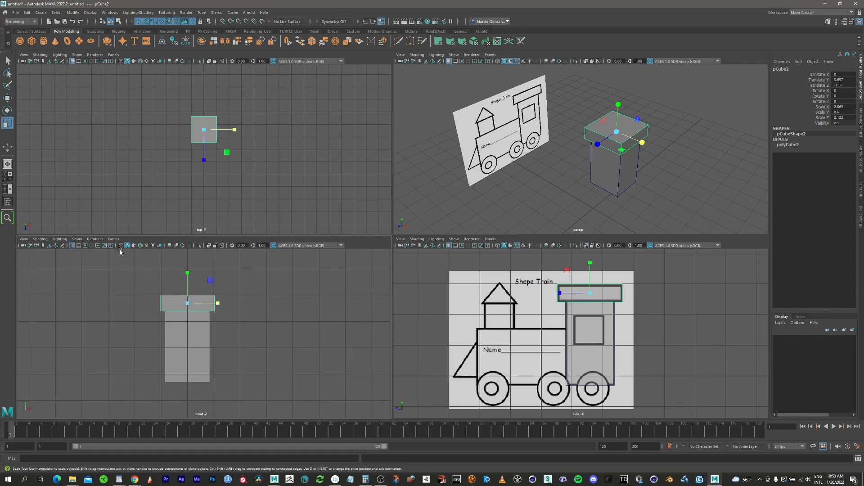
pyautogui.click(141, 246)
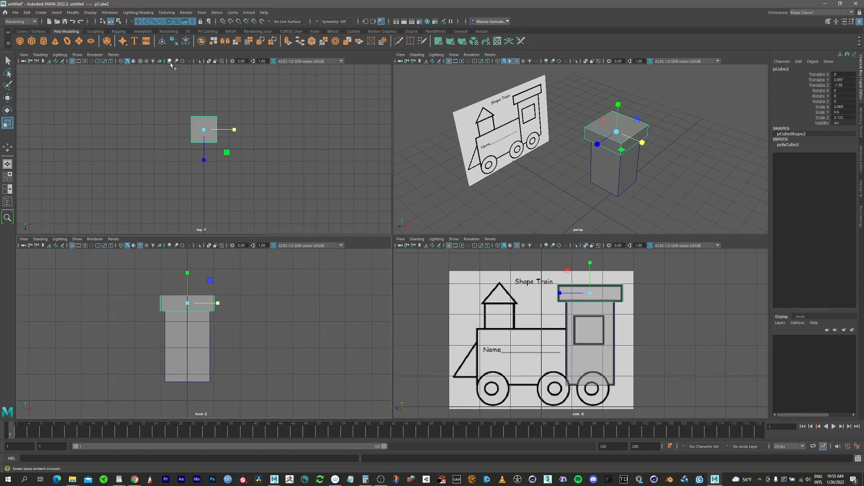
pyautogui.click(140, 62)
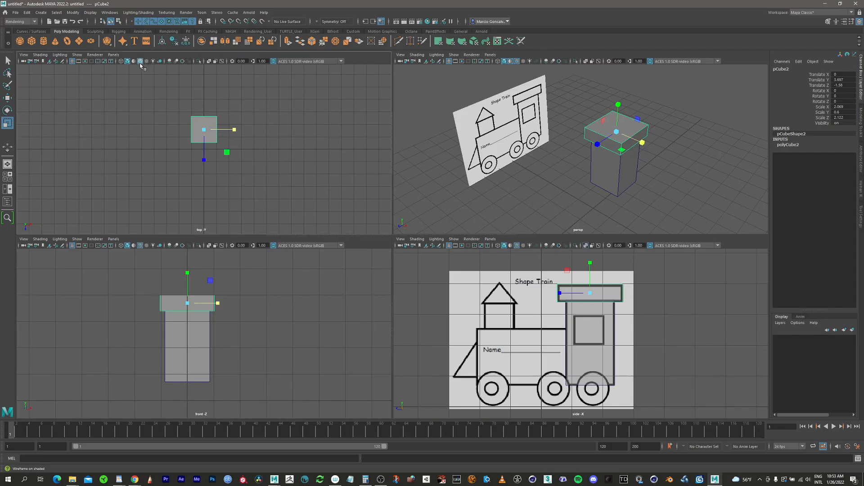
# Widen the roof cube to about 2.35 in X so it overhangs both sides of the cab.
pyautogui.moveTo(203, 109)
pyautogui.keyDown('alt'); pyautogui.mouseDown(button='right')
pyautogui.moveTo(256, 87)
pyautogui.moveTo(351, 155)
pyautogui.mouseUp(button='right'); pyautogui.keyUp('alt')
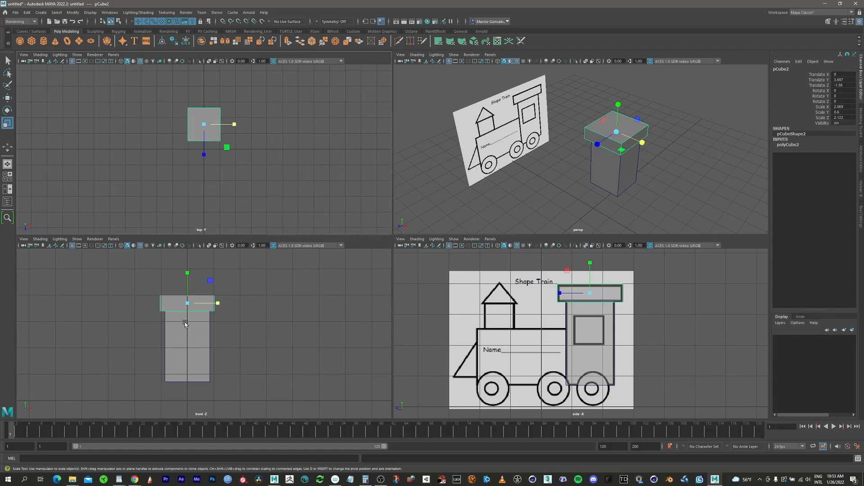
pyautogui.keyDown('alt'); pyautogui.moveTo(185, 322); pyautogui.dragTo(324, 266, button='right'); pyautogui.keyUp('alt')
pyautogui.moveTo(214, 296); pyautogui.dragTo(219, 295)
# Create a polygon cylinder for the train's boiler and raise it to about 1.8 in Y.
pyautogui.keyDown('alt'); pyautogui.moveTo(613, 155); pyautogui.dragTo(598, 132, button='middle'); pyautogui.keyUp('alt')
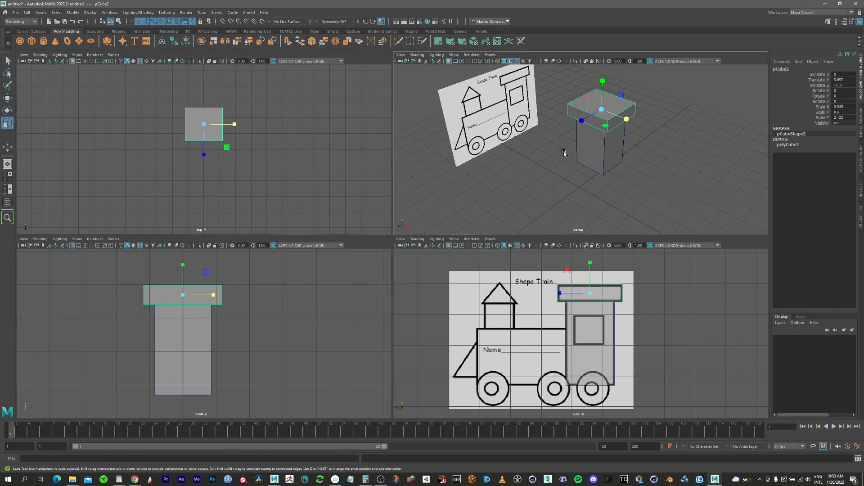
pyautogui.click(44, 42)
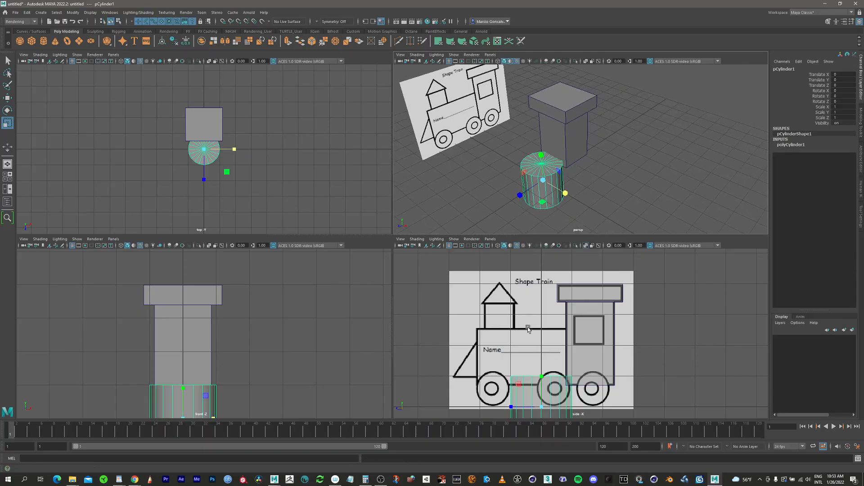
pyautogui.press('w')
pyautogui.moveTo(542, 378); pyautogui.dragTo(540, 316)
# Rotate the boiler cylinder to exactly 90 degrees in X so it lies along the length of the train.
pyautogui.press('r')
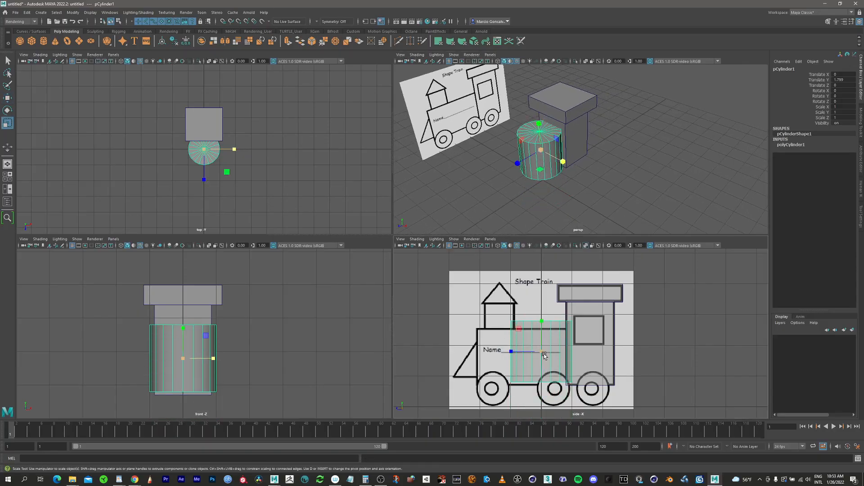
pyautogui.press('e')
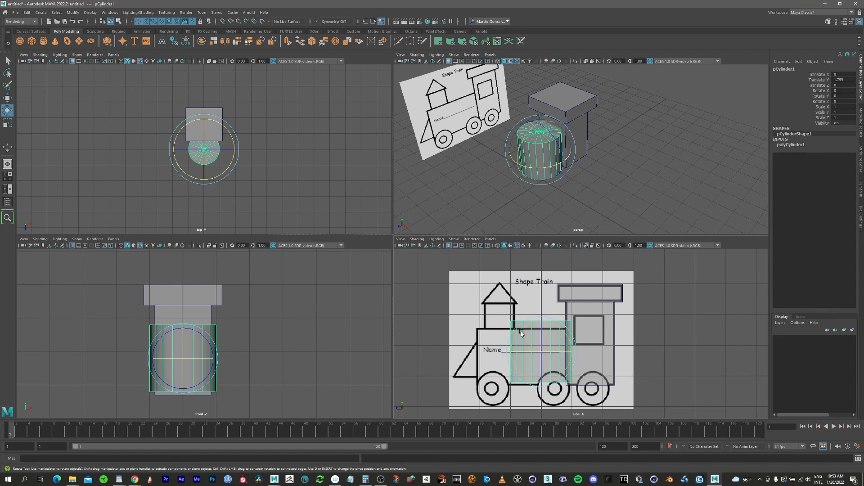
pyautogui.moveTo(521, 331); pyautogui.dragTo(515, 358)
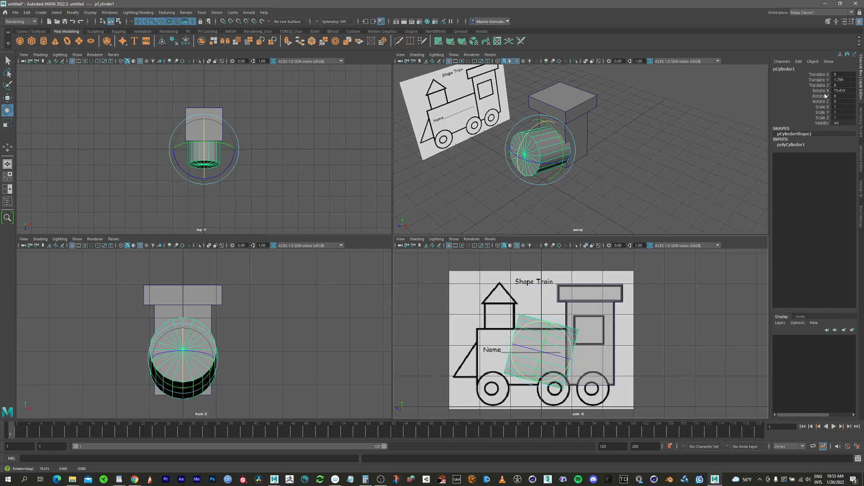
pyautogui.doubleClick(843, 90)
pyautogui.press('Return')
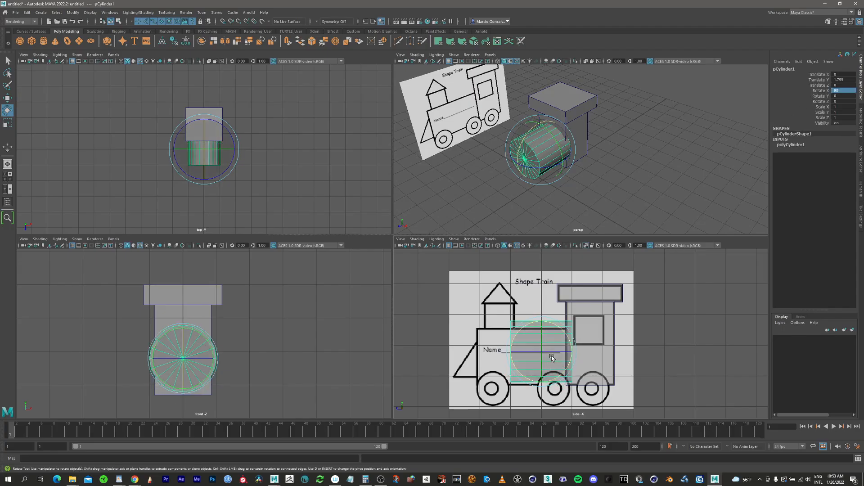
# Fit the boiler cylinder to the reference body at about 1.63 in Y and 0.52 in Z, scaled to about 0.95 radially and 1.59 lengthwise.
pyautogui.keyDown('alt'); pyautogui.moveTo(552, 357); pyautogui.dragTo(571, 331, button='middle'); pyautogui.keyUp('alt')
pyautogui.keyDown('alt'); pyautogui.moveTo(552, 337); pyautogui.dragTo(625, 305, button='right'); pyautogui.keyUp('alt')
pyautogui.press('w')
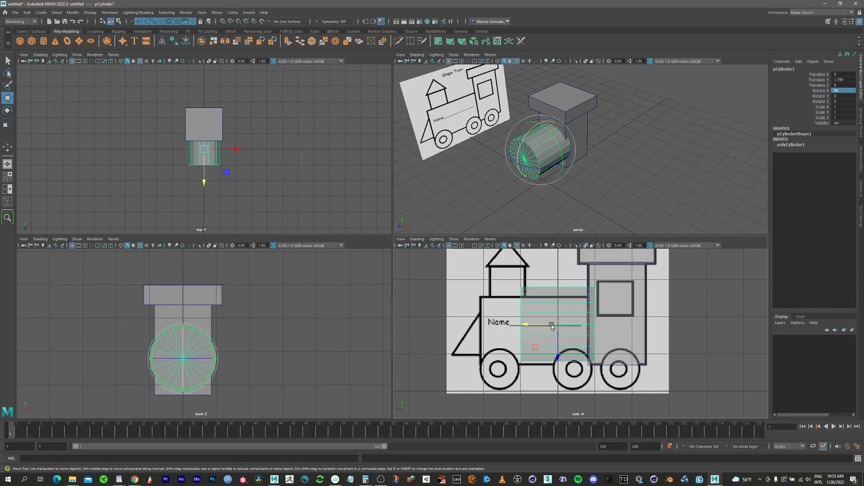
pyautogui.moveTo(537, 347); pyautogui.dragTo(518, 354, button='middle')
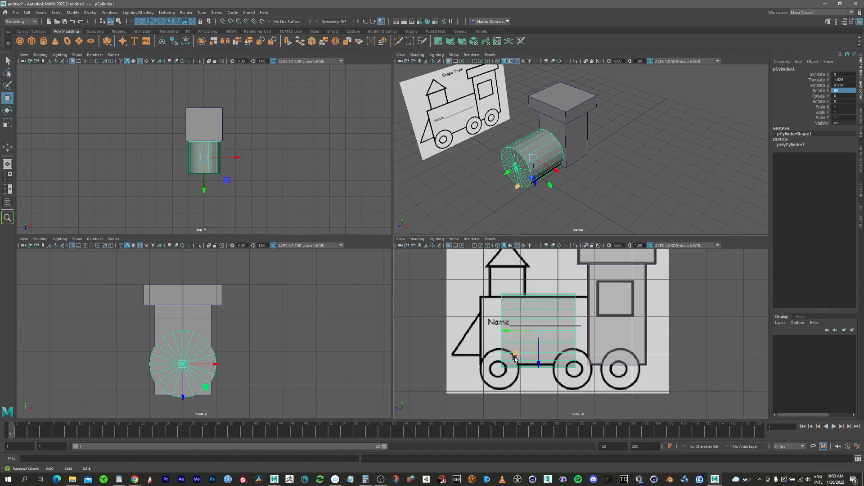
pyautogui.press('r')
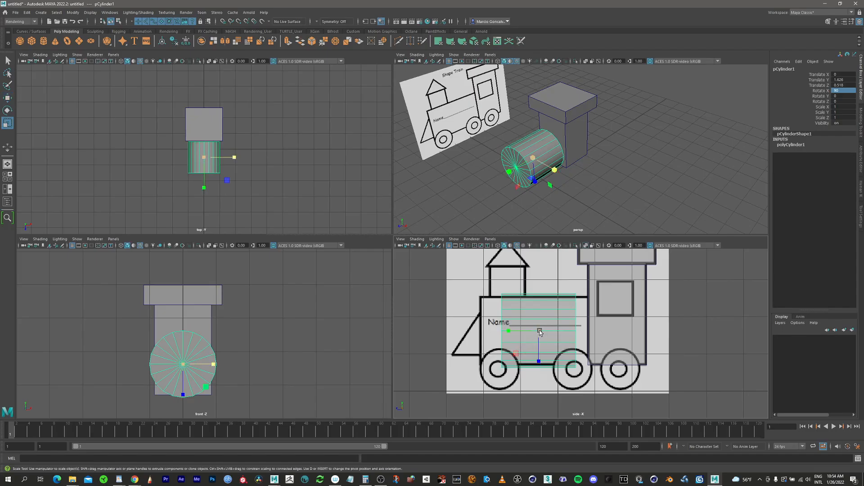
pyautogui.moveTo(539, 332); pyautogui.dragTo(488, 338)
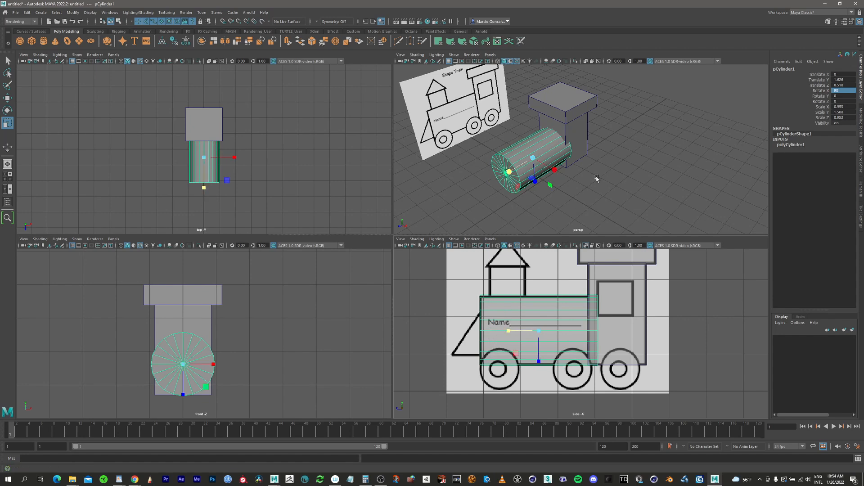
# Select the cab and roof cubes together and widen them in X, bringing the roof to about 2.76.
pyautogui.keyDown('alt'); pyautogui.moveTo(581, 191); pyautogui.dragTo(597, 181); pyautogui.keyUp('alt')
pyautogui.keyDown('alt'); pyautogui.moveTo(618, 101); pyautogui.dragTo(625, 129, button='right'); pyautogui.keyUp('alt')
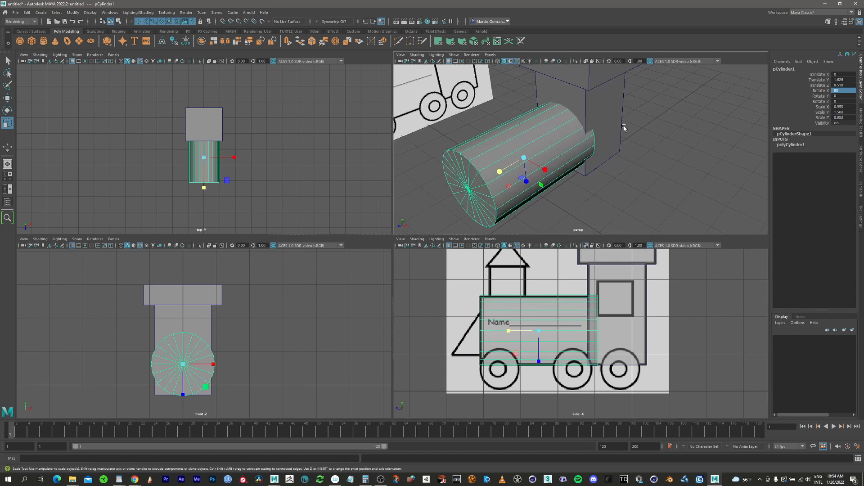
pyautogui.keyDown('alt'); pyautogui.moveTo(625, 129); pyautogui.dragTo(608, 155, button='middle'); pyautogui.keyUp('alt')
pyautogui.keyDown('alt'); pyautogui.moveTo(608, 155); pyautogui.dragTo(597, 133); pyautogui.keyUp('alt')
pyautogui.press('q')
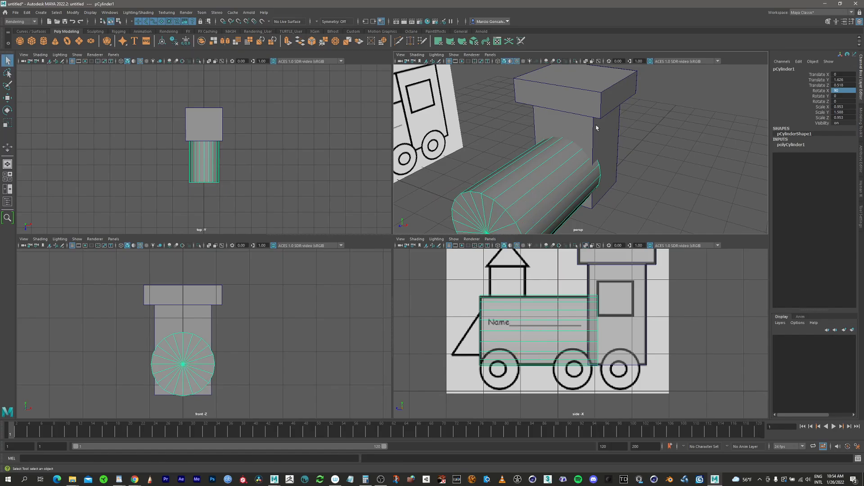
pyautogui.click(599, 116)
pyautogui.click(607, 91)
pyautogui.keyDown('alt'); pyautogui.moveTo(608, 108); pyautogui.dragTo(572, 163); pyautogui.keyUp('alt')
pyautogui.press('e')
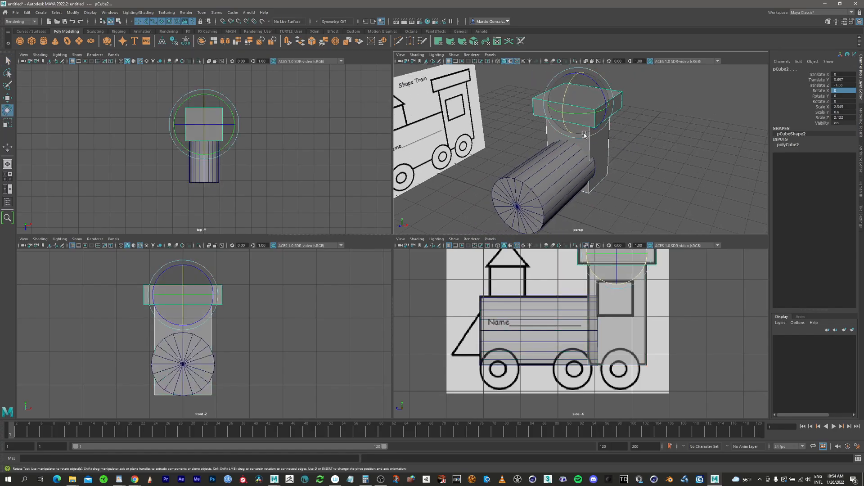
pyautogui.press('r')
pyautogui.moveTo(612, 112); pyautogui.dragTo(614, 109)
pyautogui.moveTo(586, 177)
pyautogui.keyDown('alt'); pyautogui.mouseDown()
pyautogui.moveTo(578, 164)
pyautogui.moveTo(552, 162)
pyautogui.moveTo(579, 163)
pyautogui.mouseUp(); pyautogui.keyUp('alt')
pyautogui.scroll(-3, 532, 331)
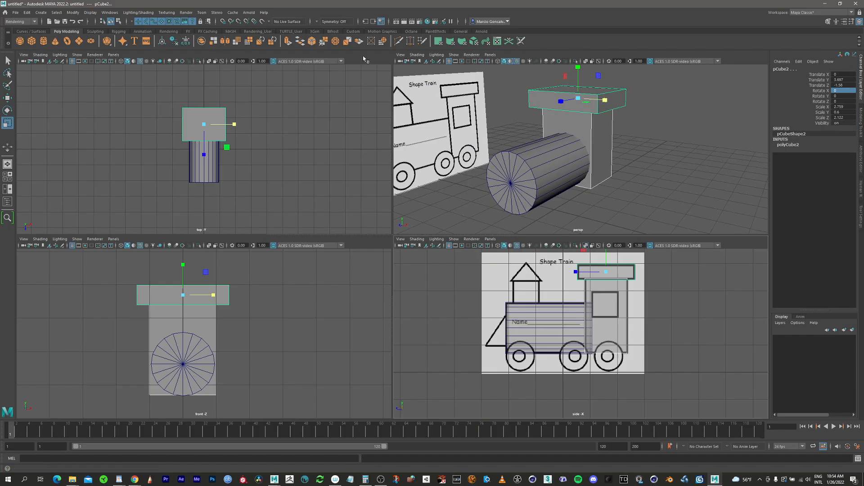
pyautogui.keyDown('alt'); pyautogui.moveTo(593, 154); pyautogui.dragTo(534, 206); pyautogui.keyUp('alt')
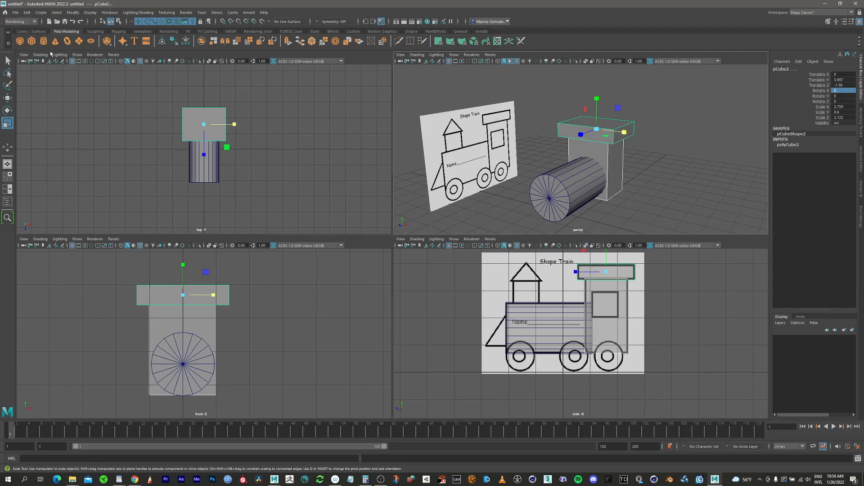
# Save the scene in the Module02 folder as Train in Maya ASCII (*.ma) format.
pyautogui.click(15, 12)
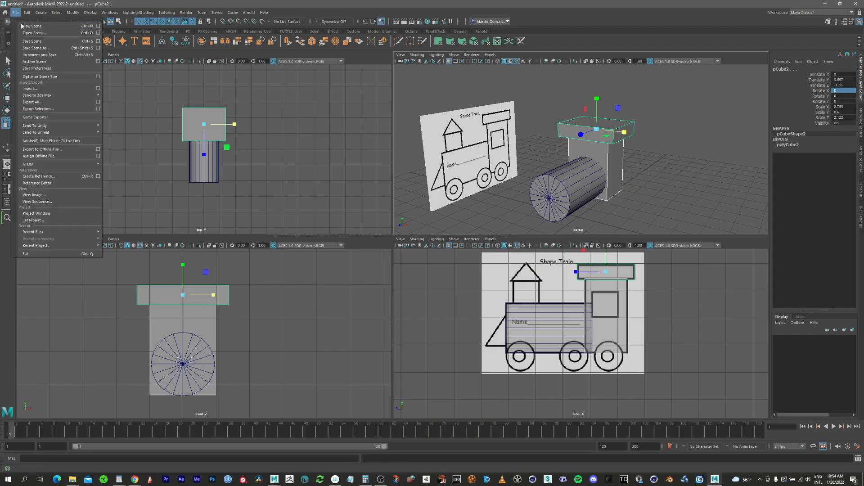
pyautogui.click(43, 43)
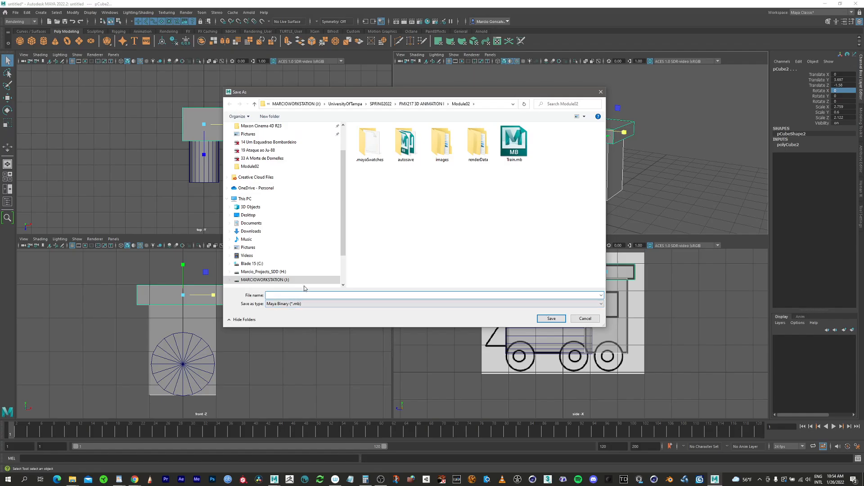
pyautogui.write('Train')
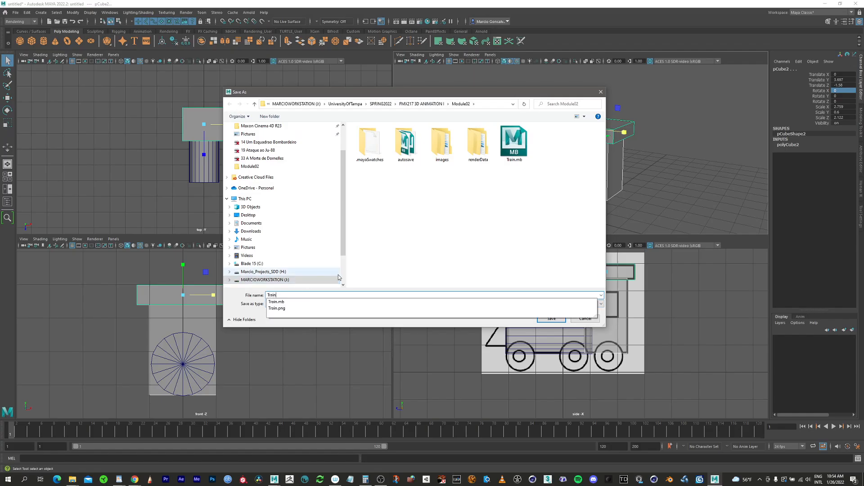
pyautogui.click(512, 279)
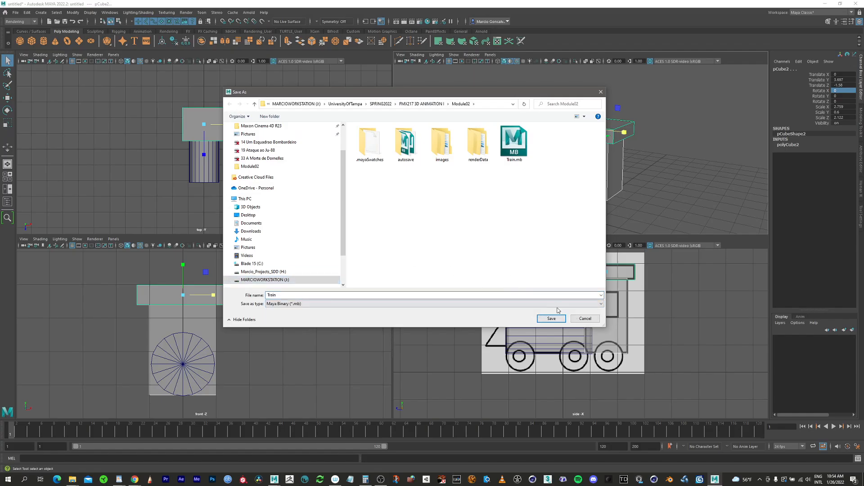
pyautogui.click(284, 305)
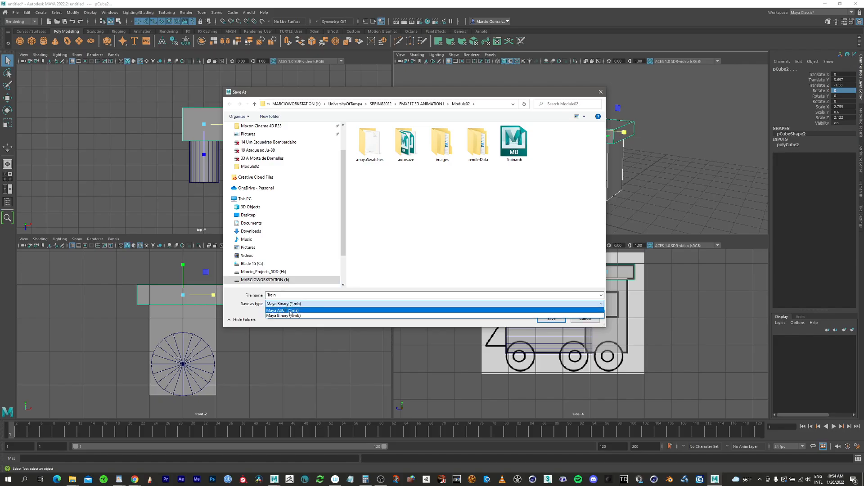
pyautogui.click(282, 311)
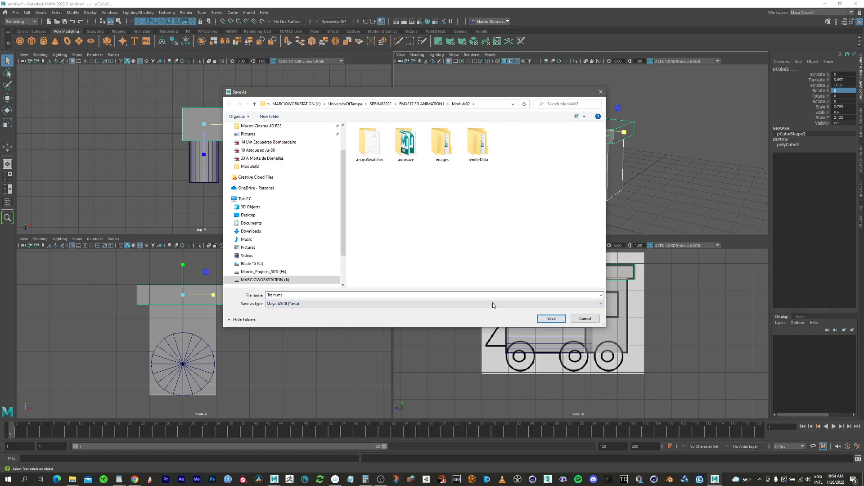
pyautogui.click(547, 319)
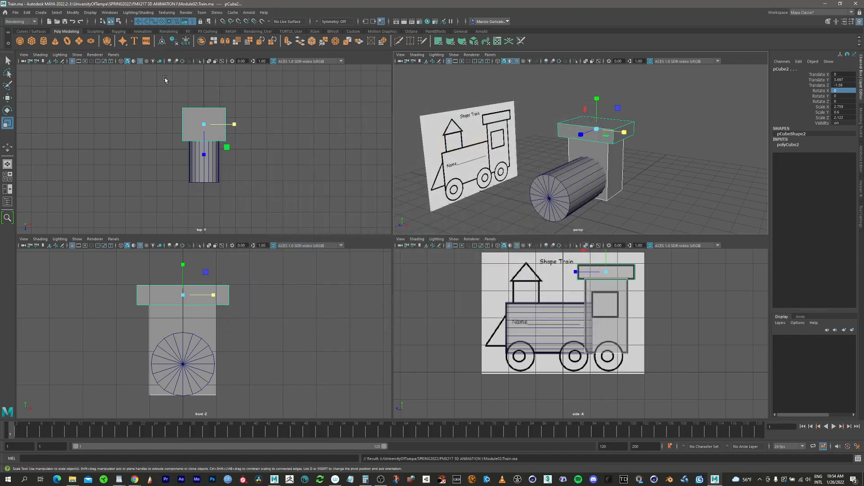
# Create a polygon cylinder for the chimney and move it over the reference chimney, at about 2.95 in Y and 1.33 in Z.
pyautogui.click(43, 40)
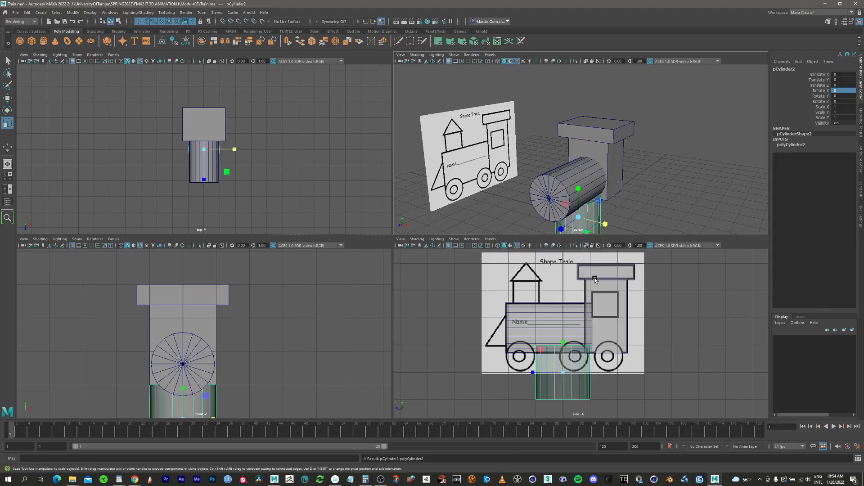
pyautogui.press('w')
pyautogui.moveTo(542, 354); pyautogui.dragTo(528, 323, button='middle')
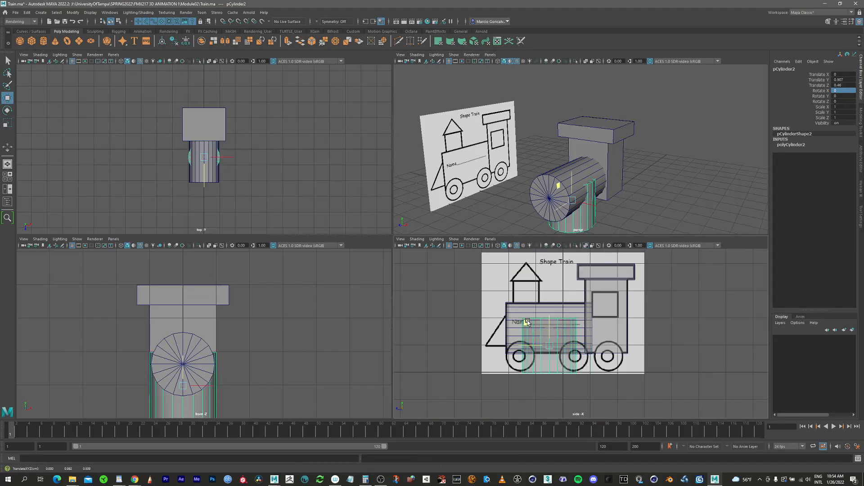
pyautogui.moveTo(527, 321); pyautogui.dragTo(503, 266)
# Scale the chimney cylinder uniformly to about 0.52 and lower it to about 2.87 in Y so it meets the boiler.
pyautogui.keyDown('alt'); pyautogui.moveTo(518, 299); pyautogui.dragTo(684, 249, button='right'); pyautogui.keyUp('alt')
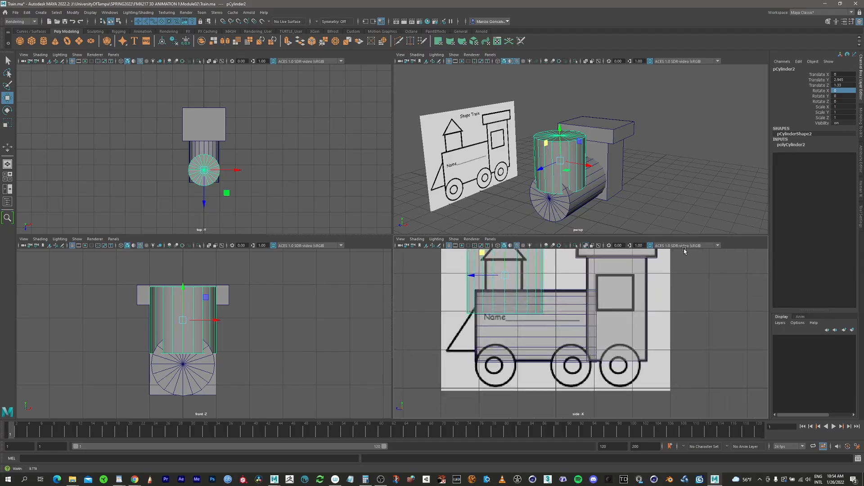
pyautogui.keyDown('alt'); pyautogui.moveTo(556, 285); pyautogui.dragTo(615, 328, button='middle'); pyautogui.keyUp('alt')
pyautogui.keyDown('alt'); pyautogui.moveTo(615, 328); pyautogui.dragTo(613, 318, button='right'); pyautogui.keyUp('alt')
pyautogui.press('e')
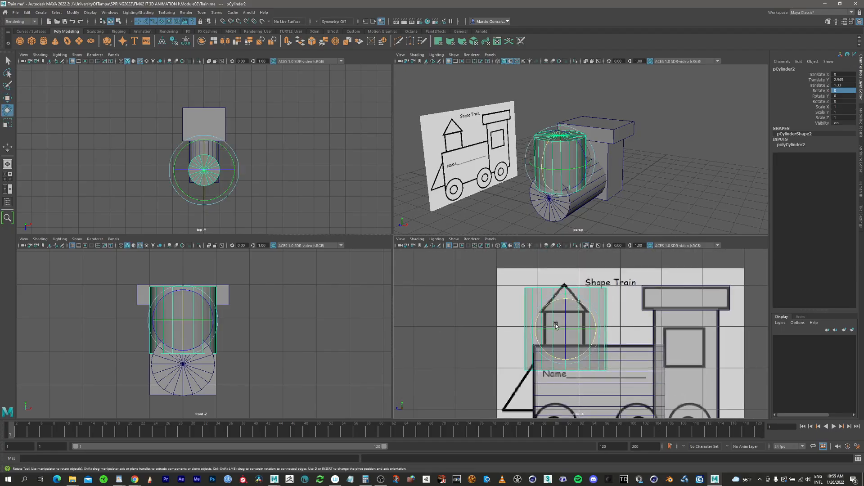
pyautogui.press('r')
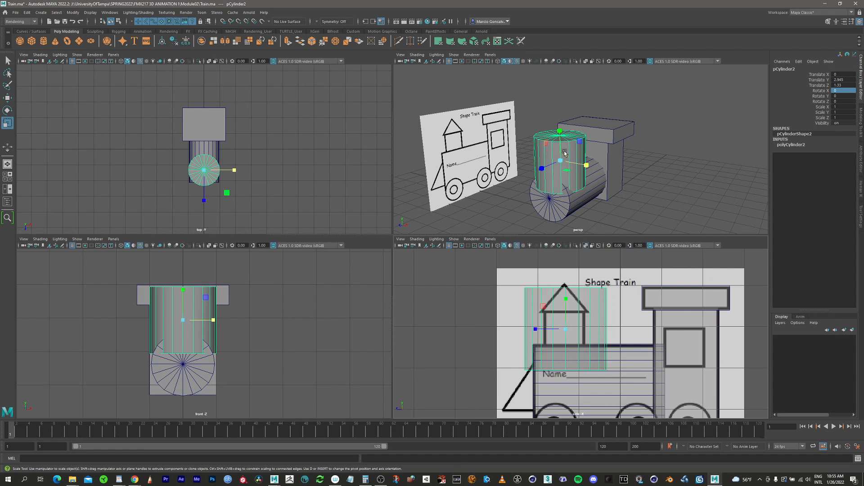
pyautogui.moveTo(560, 163); pyautogui.dragTo(540, 188)
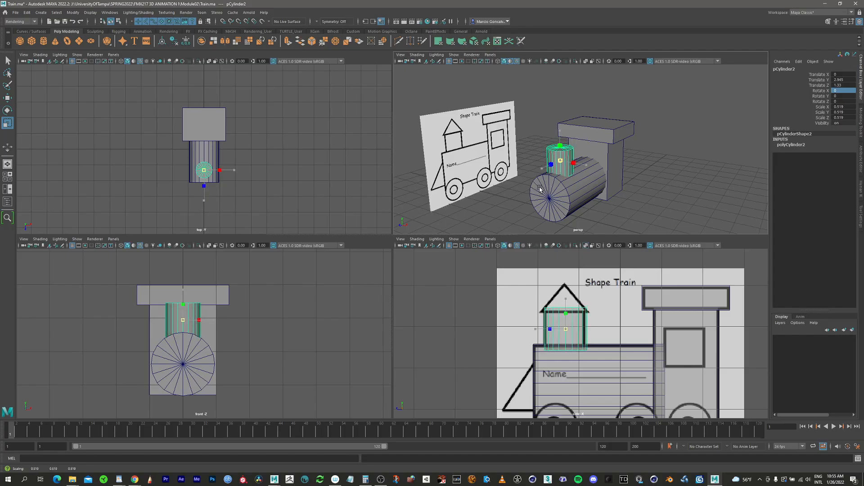
pyautogui.press('w')
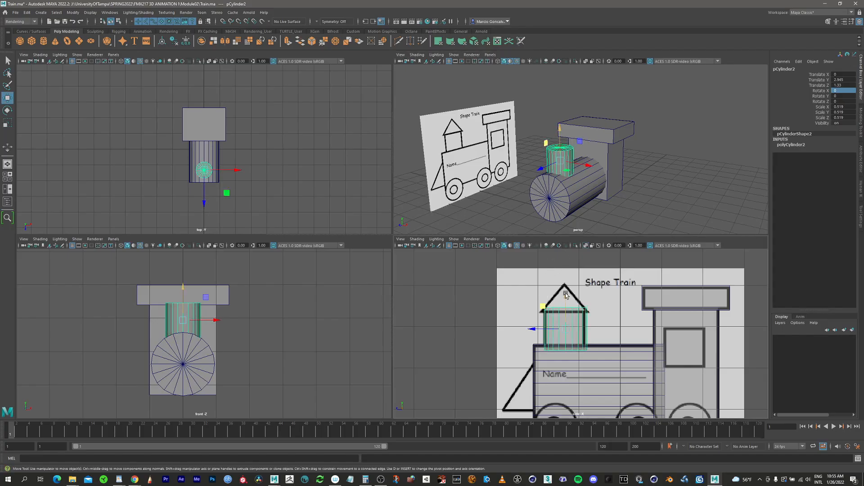
pyautogui.moveTo(567, 295); pyautogui.dragTo(567, 299)
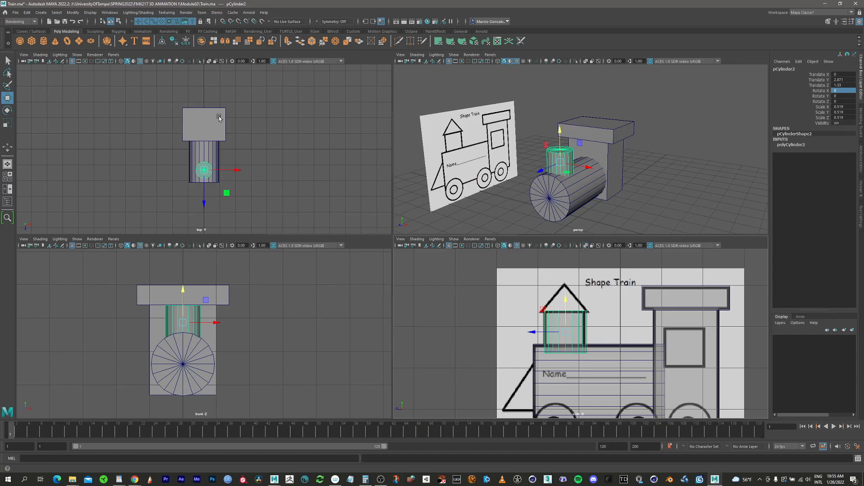
# Create a polygon cube for the cab window and place it over the reference window, at about 2.48 in Y and -1.58 in Z.
pyautogui.moveTo(608, 364)
pyautogui.keyDown('alt'); pyautogui.mouseDown(button='middle')
pyautogui.moveTo(556, 350)
pyautogui.moveTo(558, 343)
pyautogui.mouseUp(button='middle'); pyautogui.keyUp('alt')
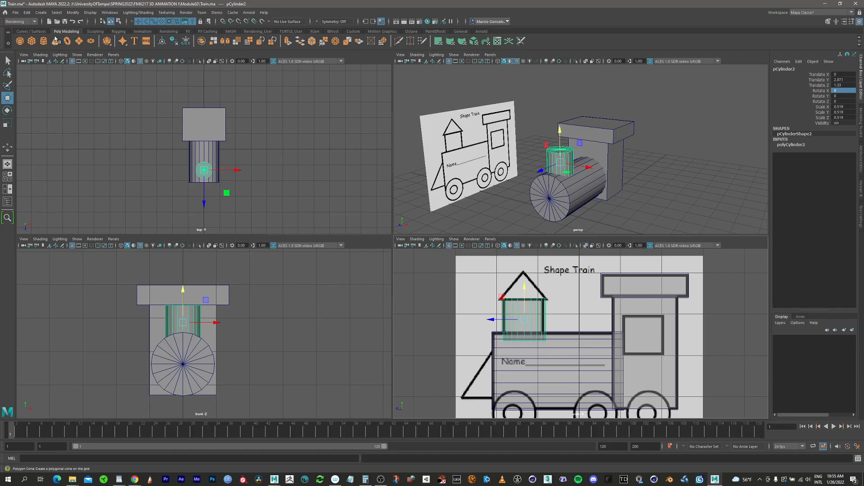
pyautogui.click(32, 40)
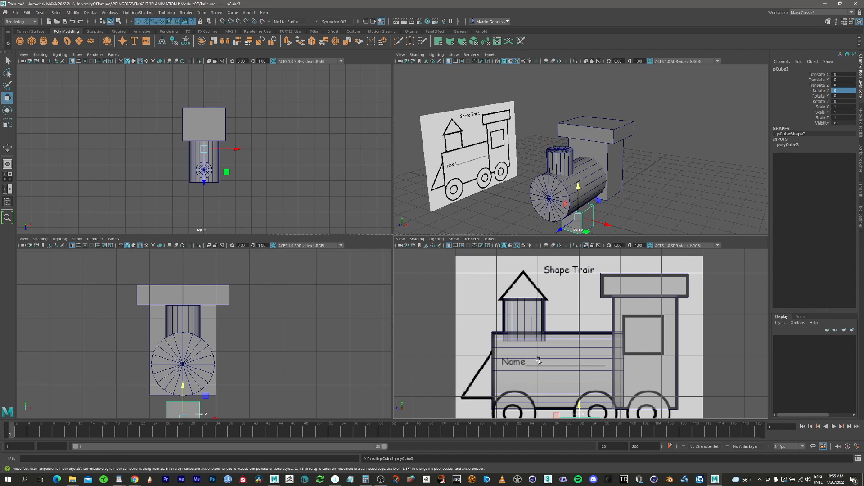
pyautogui.press('e')
pyautogui.keyDown('alt'); pyautogui.moveTo(582, 382); pyautogui.dragTo(540, 260, button='middle'); pyautogui.keyUp('alt')
pyautogui.press('w')
pyautogui.moveTo(540, 259); pyautogui.dragTo(540, 260)
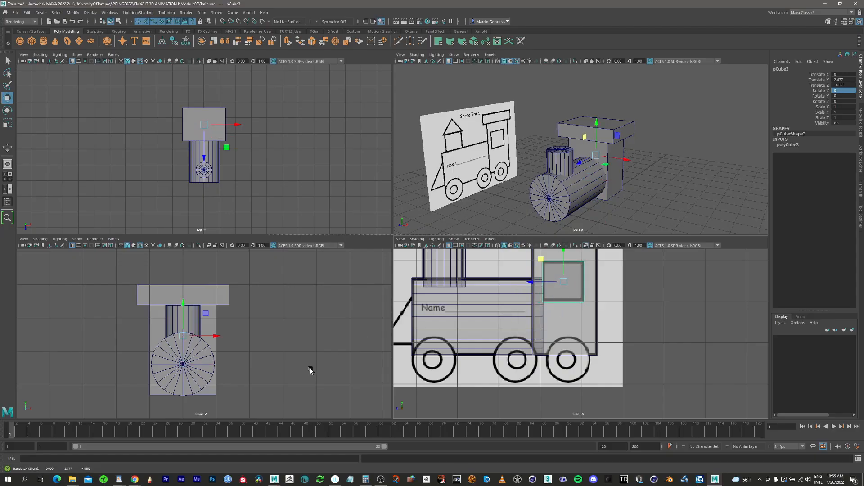
# Turn on X-ray shading in the front view and move the window cube to about 1.01 in X, across the cab's side wall.
pyautogui.keyDown('alt'); pyautogui.moveTo(229, 338); pyautogui.dragTo(285, 336, button='middle'); pyautogui.keyUp('alt')
pyautogui.keyDown('alt'); pyautogui.moveTo(285, 336); pyautogui.dragTo(343, 309, button='right'); pyautogui.keyUp('alt')
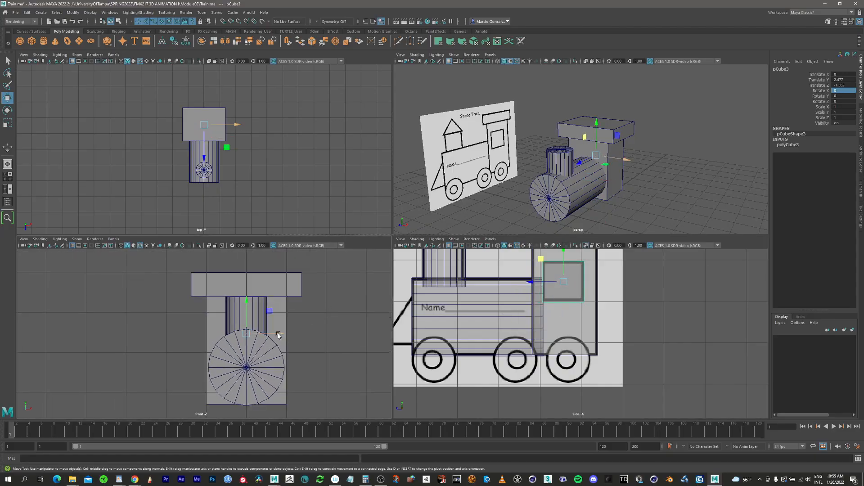
pyautogui.moveTo(284, 333); pyautogui.dragTo(353, 333)
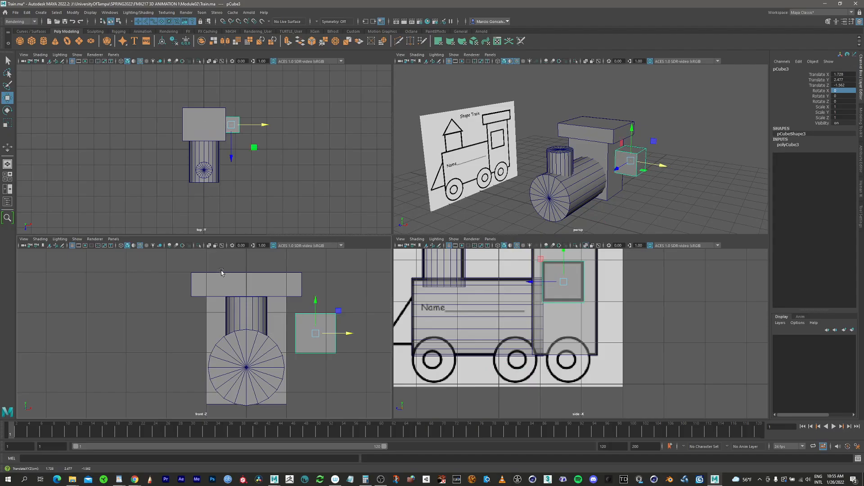
pyautogui.click(209, 246)
pyautogui.moveTo(350, 333); pyautogui.dragTo(323, 339)
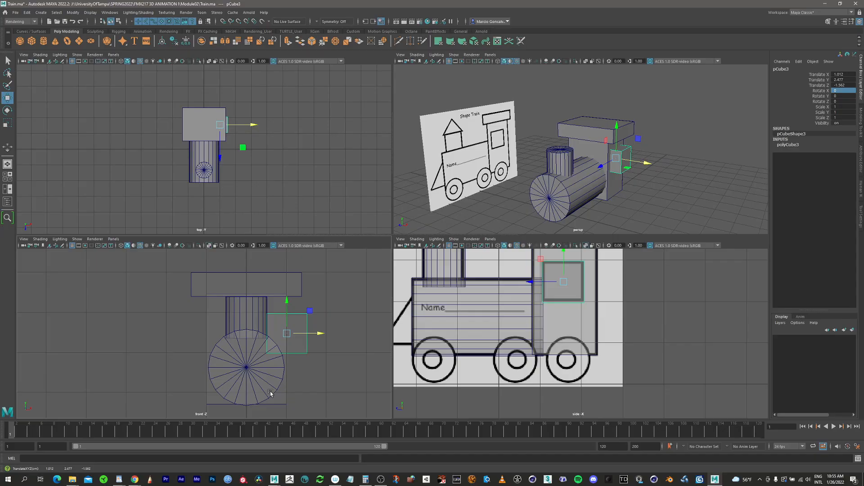
# Thin the window cube to about 0.28 in X and shift it to about 0.995 in X.
pyautogui.press('r')
pyautogui.moveTo(317, 333)
pyautogui.mouseDown()
pyautogui.moveTo(295, 334)
pyautogui.moveTo(320, 334)
pyautogui.mouseUp()
pyautogui.press('w')
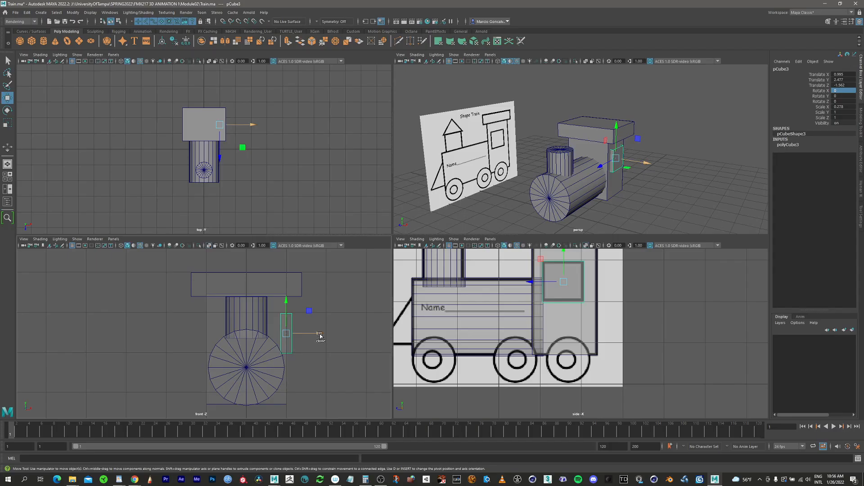
# Duplicate the window cube onto the opposite side wall of the cab, at about -1.012 in X.
pyautogui.keyDown('shift'); pyautogui.moveTo(319, 335); pyautogui.dragTo(239, 333); pyautogui.keyUp('shift')
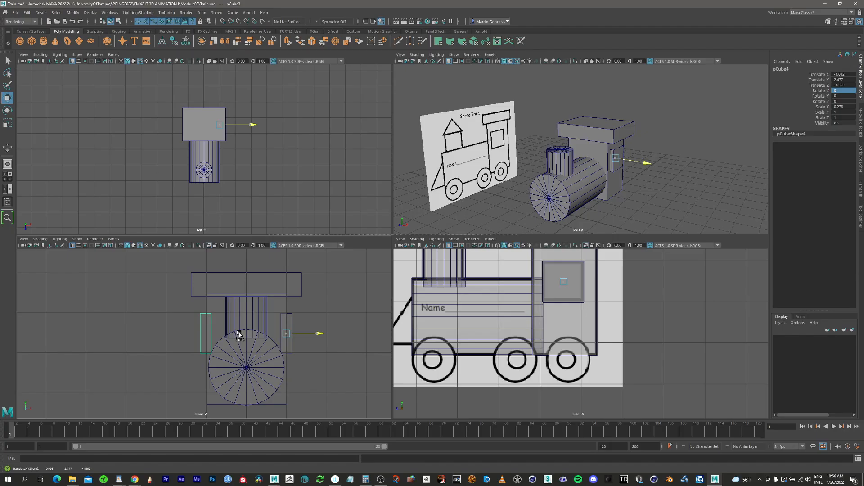
pyautogui.keyDown('shift'); pyautogui.moveTo(239, 333); pyautogui.dragTo(240, 333); pyautogui.keyUp('shift')
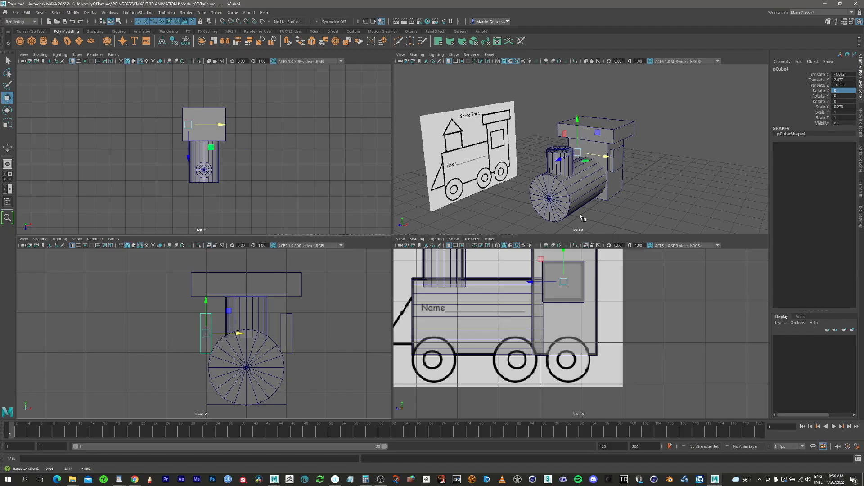
pyautogui.keyDown('alt'); pyautogui.moveTo(581, 217); pyautogui.dragTo(556, 186); pyautogui.keyUp('alt')
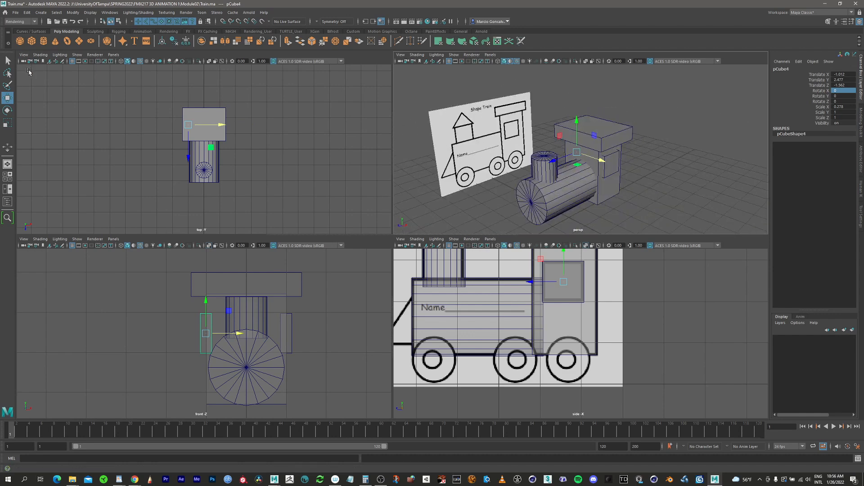
# Create a polygon cone and place it over the reference chimney top, at about 3.9 in Y and 1.34 in Z.
pyautogui.click(56, 42)
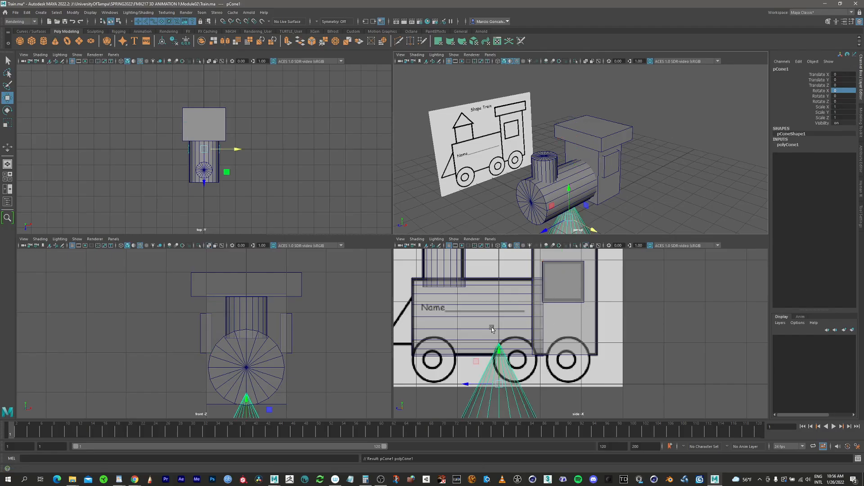
pyautogui.scroll(-5, 555, 296)
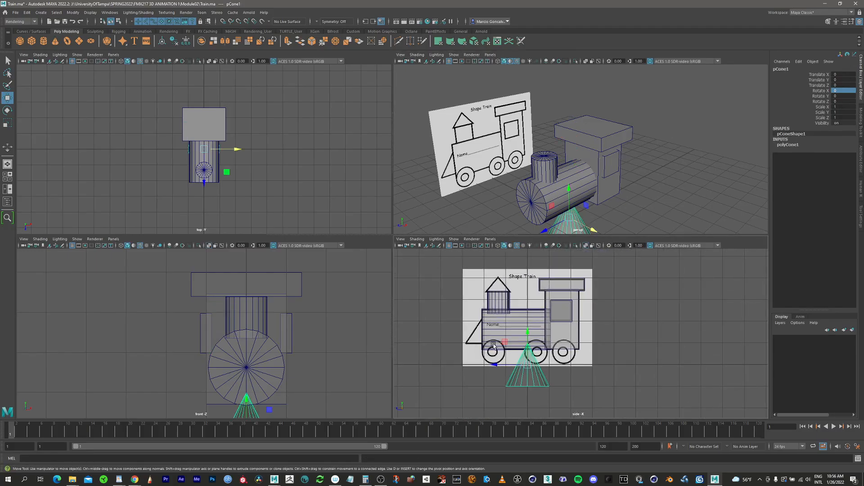
pyautogui.moveTo(504, 343); pyautogui.dragTo(476, 259)
pyautogui.scroll(5, 504, 279)
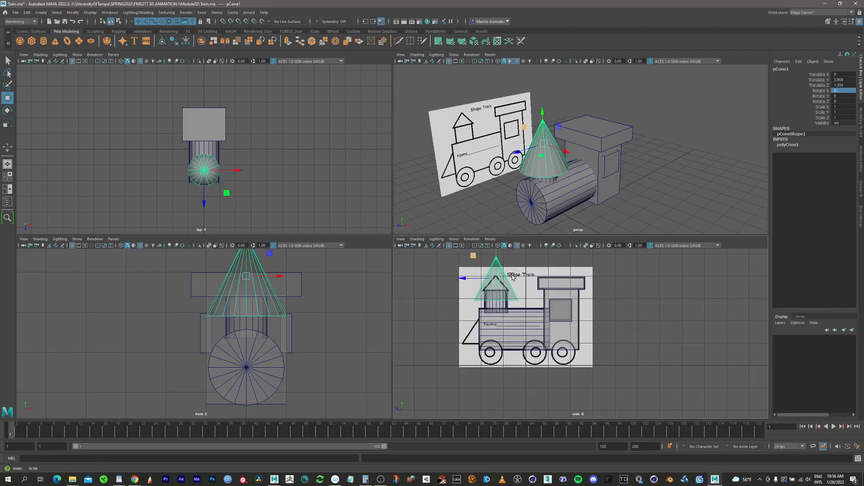
pyautogui.scroll(1, 668, 316)
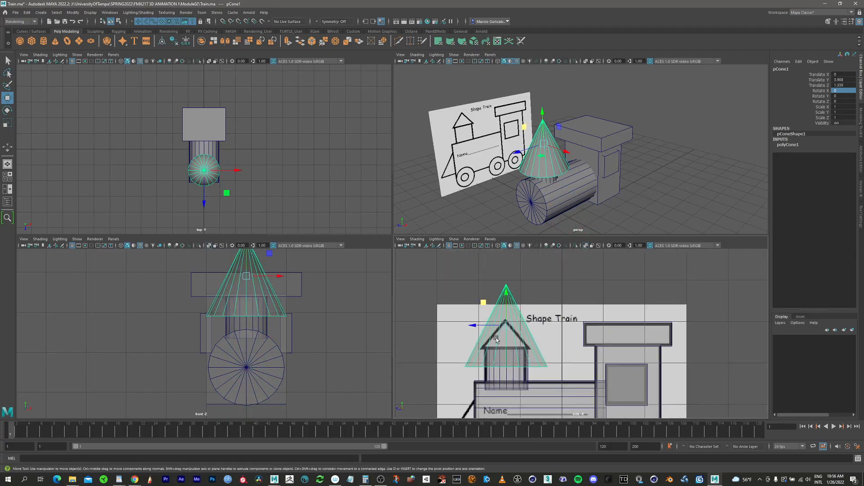
# Set the chimney cone's height to 0.8 and radius to 0.7, and lower it to about 3.705 in Y.
pyautogui.click(786, 145)
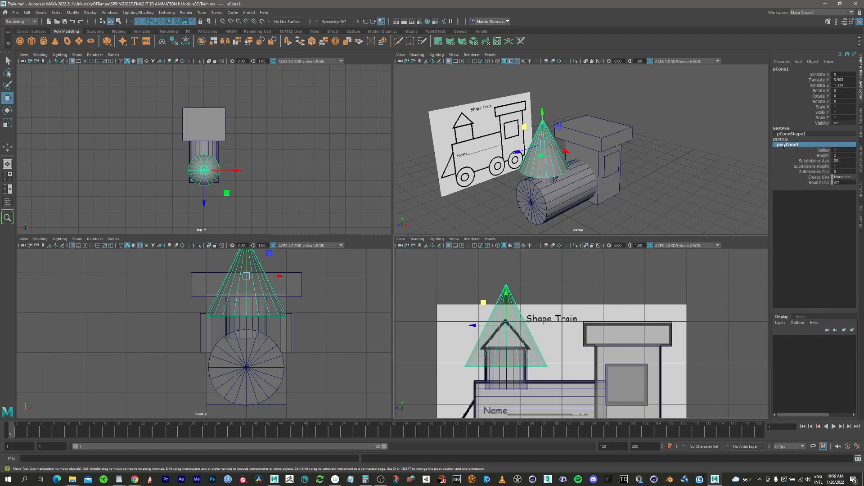
pyautogui.doubleClick(788, 145)
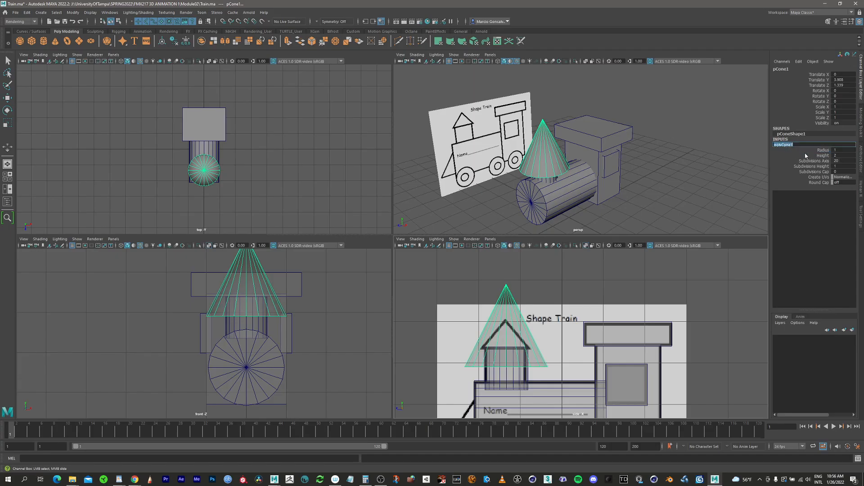
pyautogui.click(823, 155)
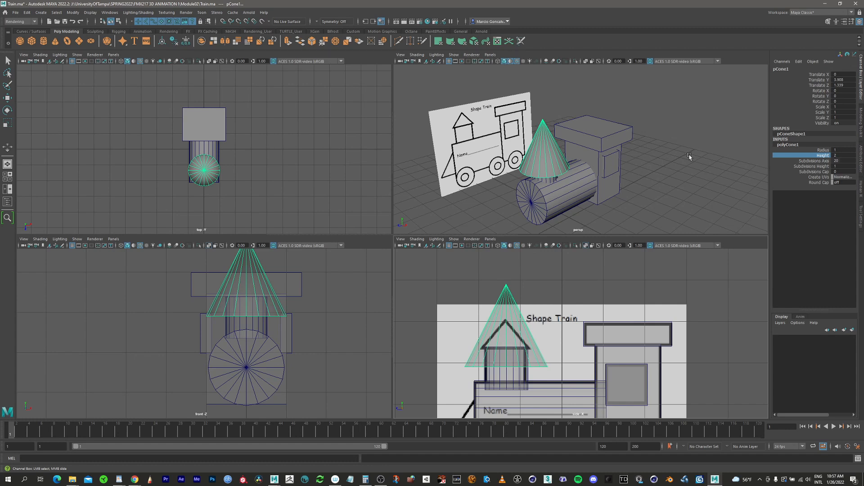
pyautogui.moveTo(677, 158); pyautogui.dragTo(653, 147, button='middle')
pyautogui.click(824, 150)
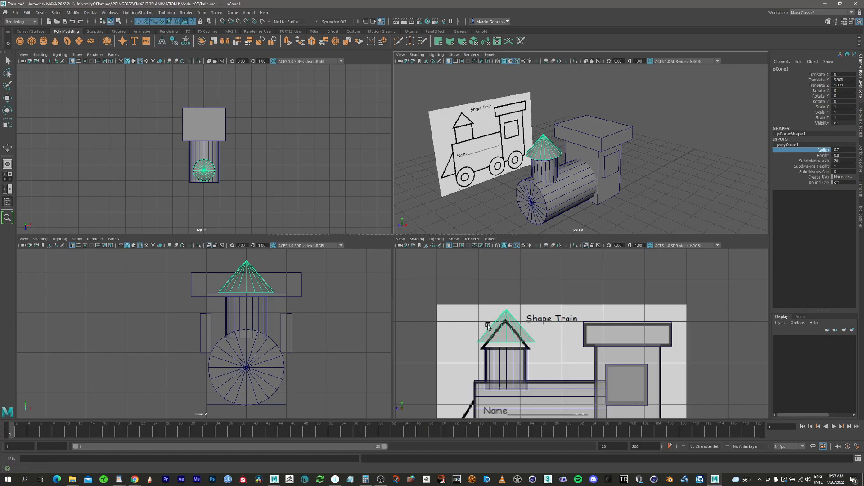
pyautogui.press('w')
pyautogui.moveTo(507, 301); pyautogui.dragTo(506, 308)
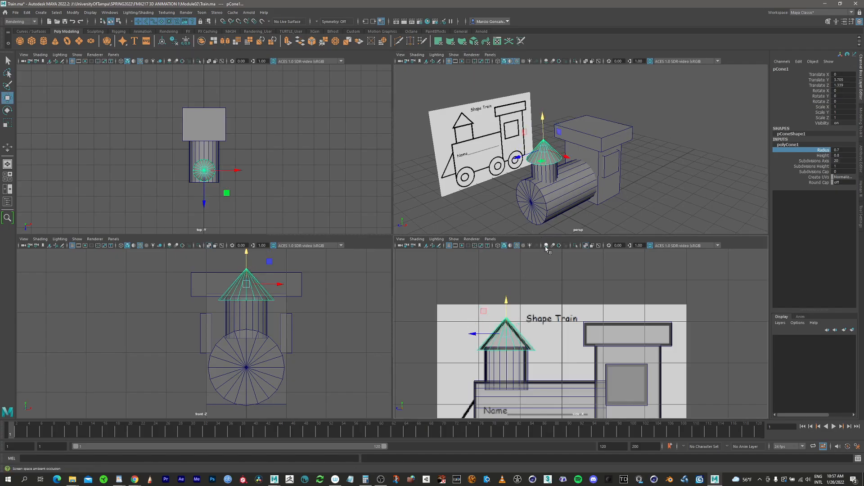
# Duplicate the chimney cone and place the copy over the sloped front of the reference train, at about 1.364 in Y and 2.133 in Z.
pyautogui.keyDown('alt'); pyautogui.moveTo(524, 347); pyautogui.dragTo(526, 282, button='middle'); pyautogui.keyUp('alt')
pyautogui.scroll(-2, 512, 316)
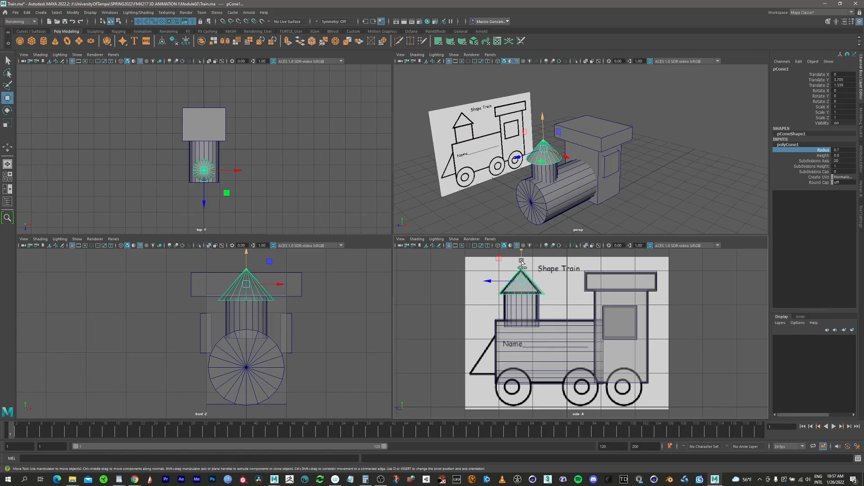
pyautogui.keyDown('shift'); pyautogui.moveTo(521, 261); pyautogui.dragTo(532, 365); pyautogui.keyUp('shift')
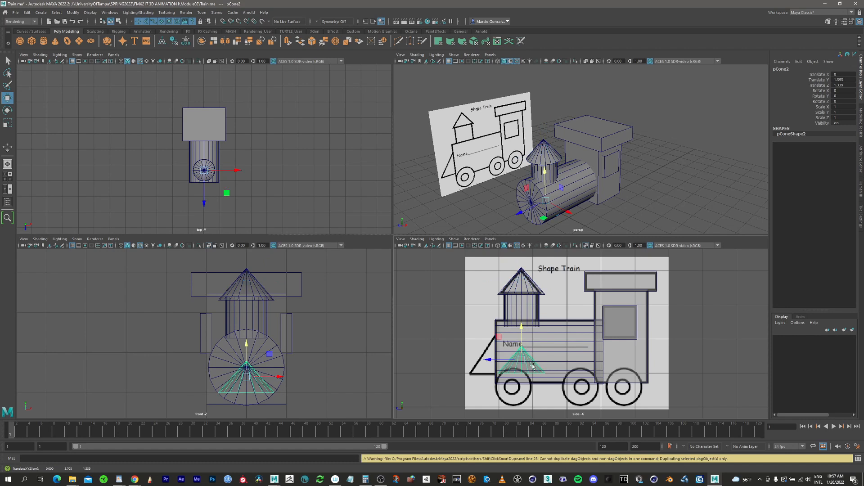
pyautogui.moveTo(499, 338); pyautogui.dragTo(473, 338)
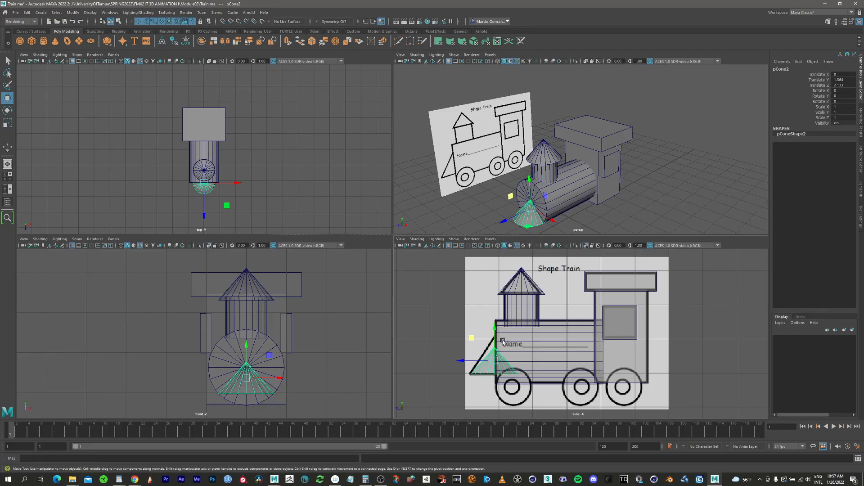
# Stretch the front cone to about 1.389 in Y scale and raise it to about 1.532 in Y to match the reference slope.
pyautogui.press('q')
pyautogui.click(499, 364)
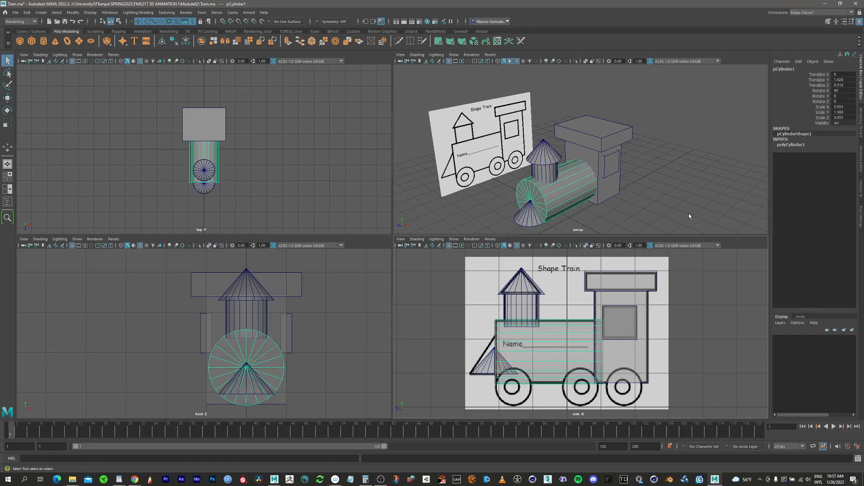
pyautogui.click(491, 365)
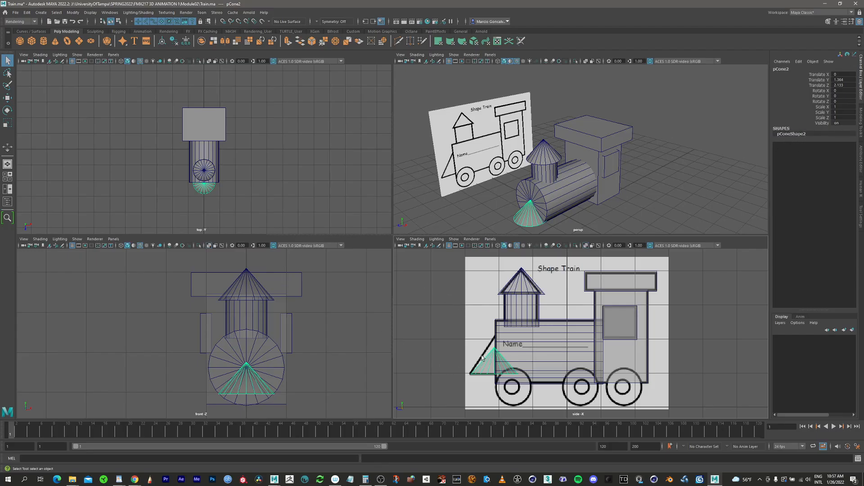
pyautogui.click(528, 218)
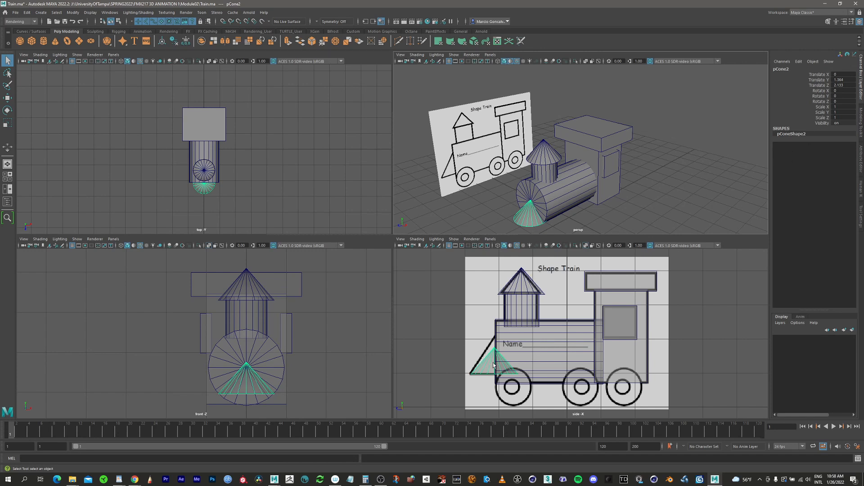
pyautogui.click(545, 148)
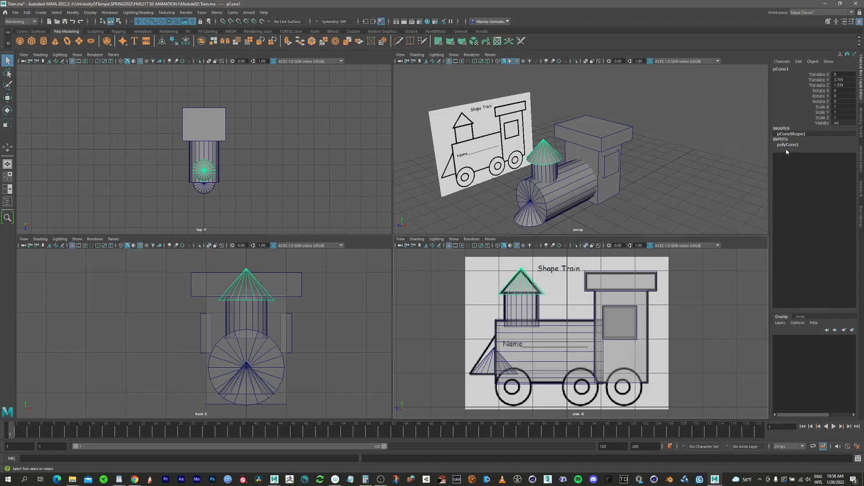
pyautogui.click(485, 366)
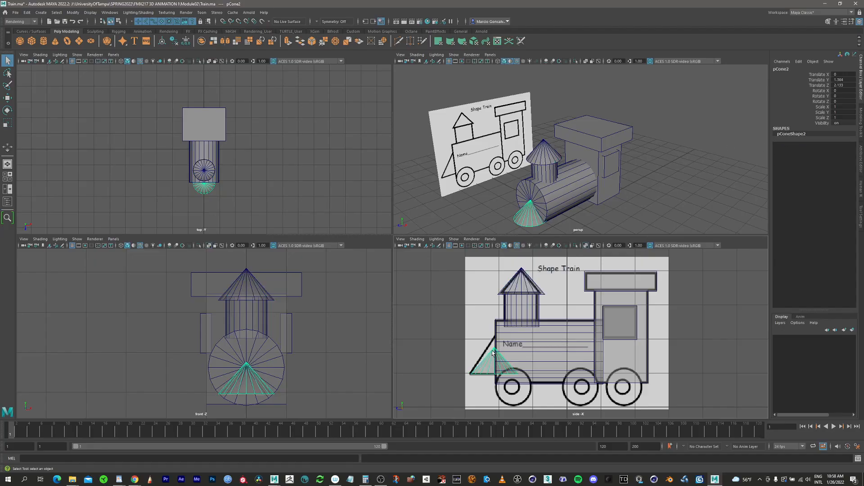
pyautogui.press('r')
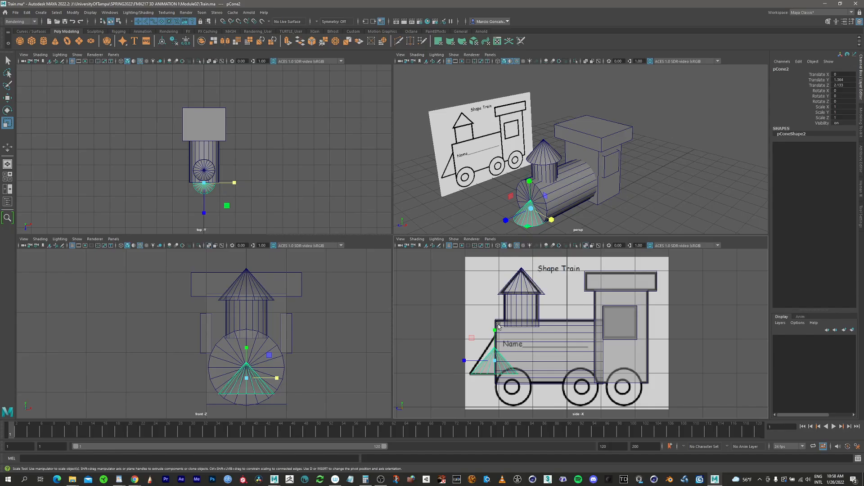
pyautogui.moveTo(495, 331)
pyautogui.mouseDown()
pyautogui.moveTo(500, 318)
pyautogui.moveTo(497, 325)
pyautogui.mouseUp()
pyautogui.press('w')
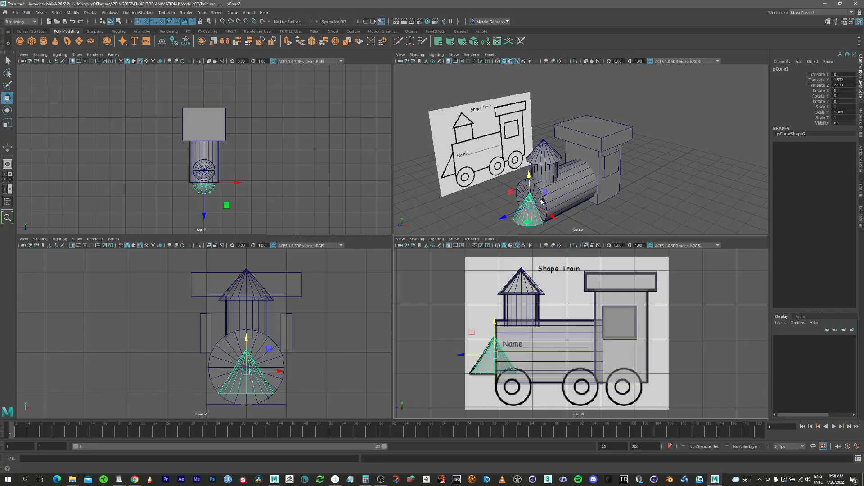
# Create a polygon cylinder for a wheel and set its Z rotation to 90 degrees.
pyautogui.keyDown('alt'); pyautogui.moveTo(541, 201); pyautogui.dragTo(558, 156, button='middle'); pyautogui.keyUp('alt')
pyautogui.moveTo(558, 155)
pyautogui.keyDown('alt'); pyautogui.mouseDown()
pyautogui.moveTo(575, 155)
pyautogui.moveTo(568, 168)
pyautogui.mouseUp(); pyautogui.keyUp('alt')
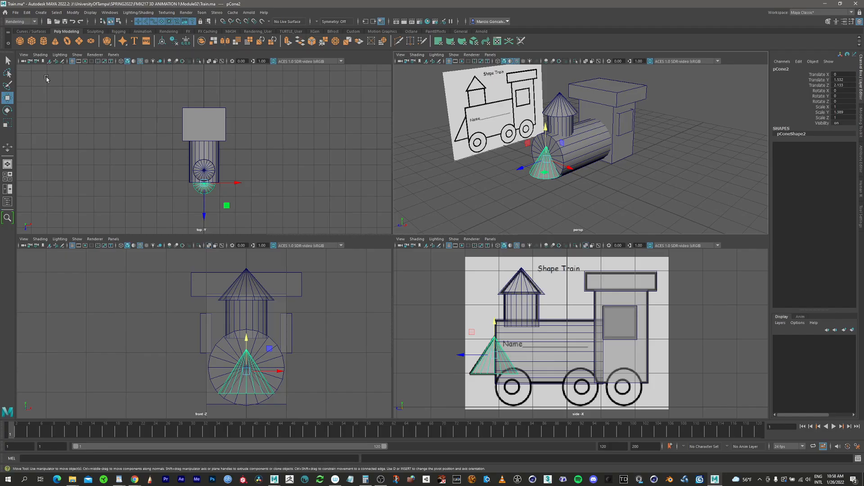
pyautogui.click(44, 41)
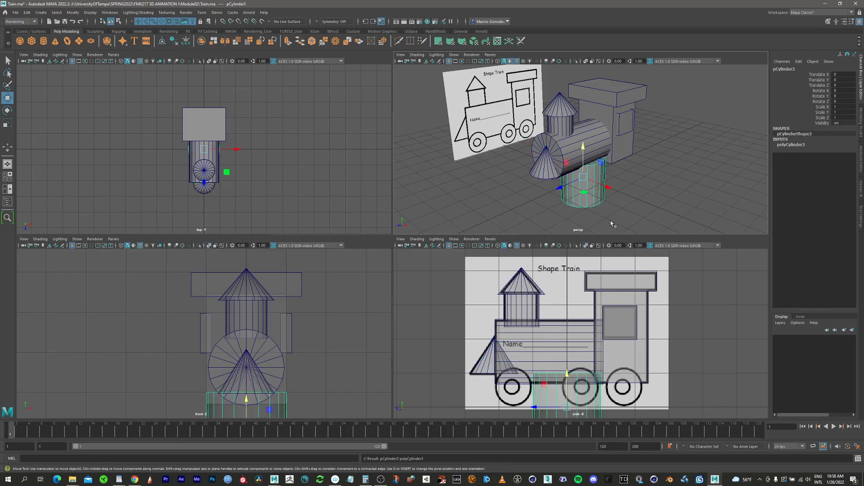
pyautogui.press('e')
pyautogui.press('w')
pyautogui.press('e')
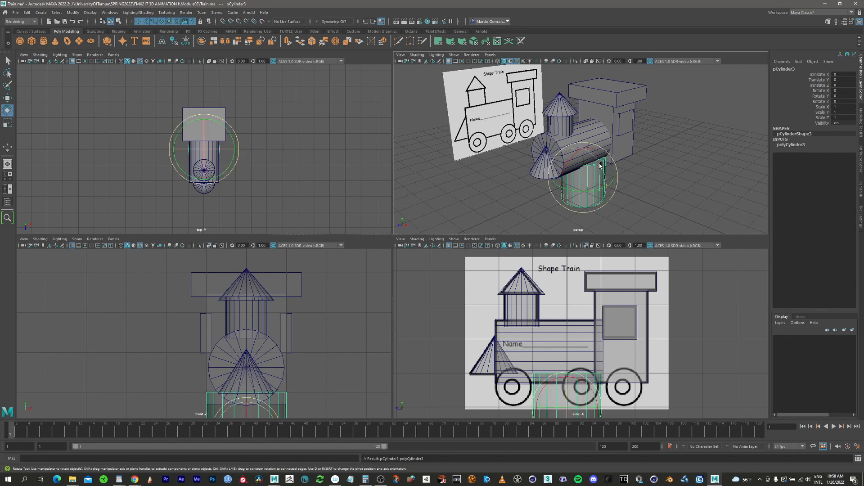
pyautogui.moveTo(600, 163); pyautogui.dragTo(611, 192)
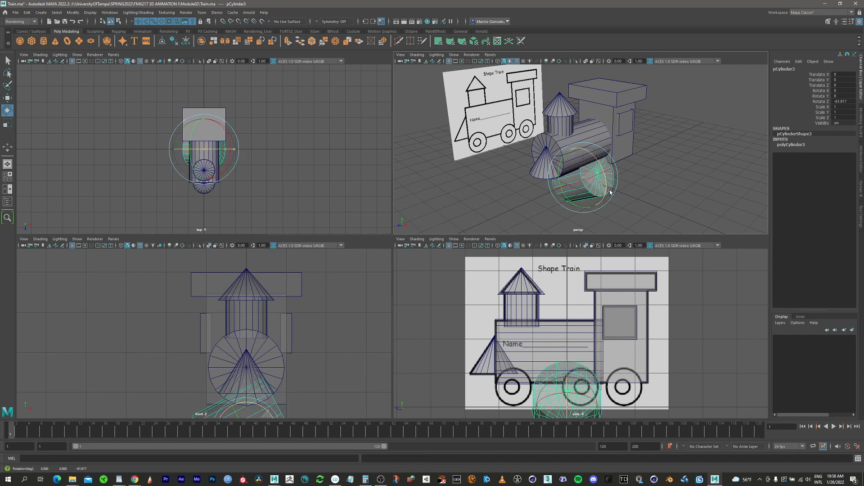
pyautogui.doubleClick(850, 102)
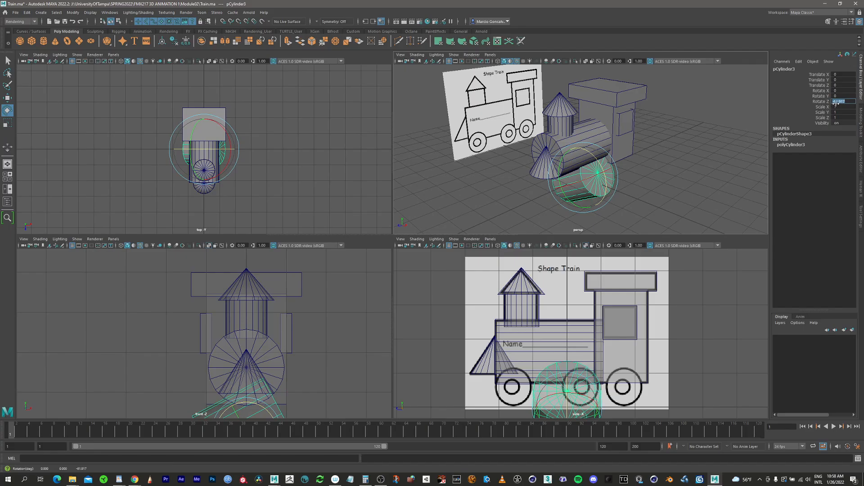
pyautogui.write('90')
pyautogui.press('Return')
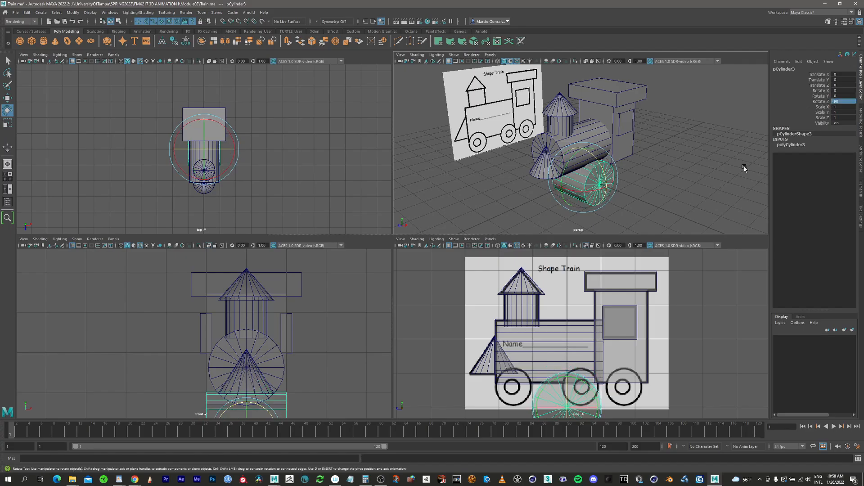
# Move the wheel cylinder over the front reference wheel, at about 0.595 in Y and 1.578 in Z.
pyautogui.keyDown('alt'); pyautogui.moveTo(562, 339); pyautogui.dragTo(566, 273, button='middle'); pyautogui.keyUp('alt')
pyautogui.press('w')
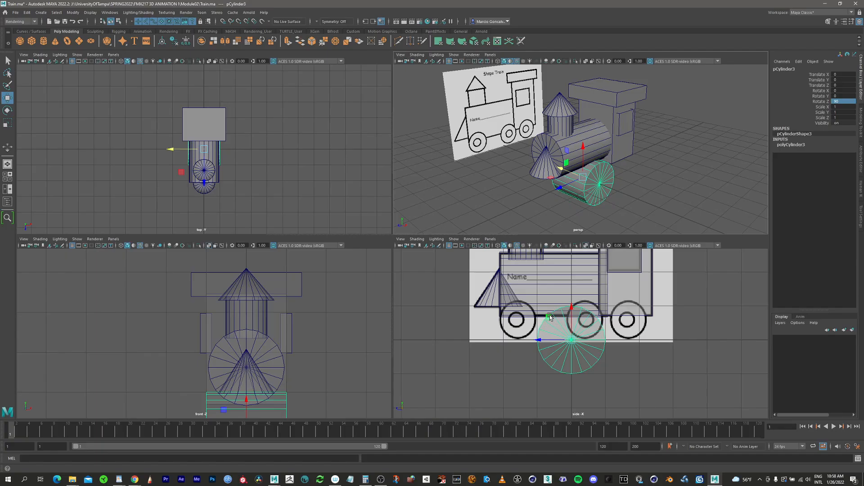
pyautogui.moveTo(549, 317); pyautogui.dragTo(499, 302)
# Scale the wheel cylinder to about 0.55 in X and Z and 0.197 in Y to fit the reference wheel's outline.
pyautogui.press('e')
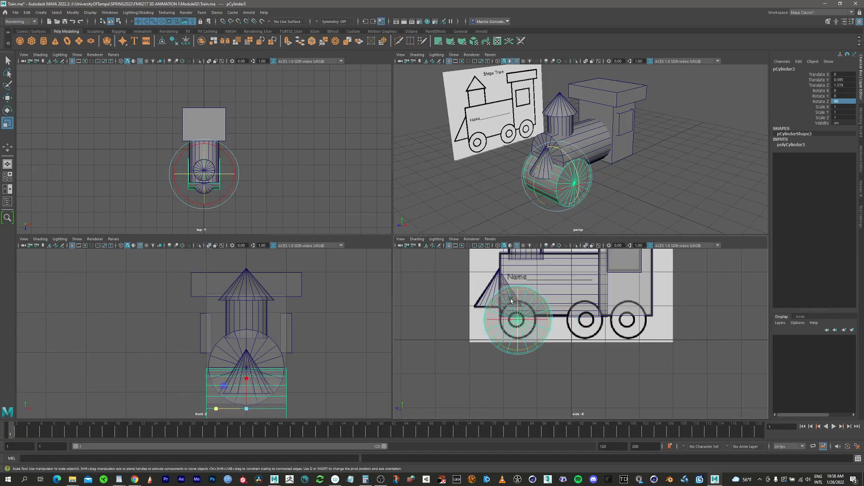
pyautogui.press('r')
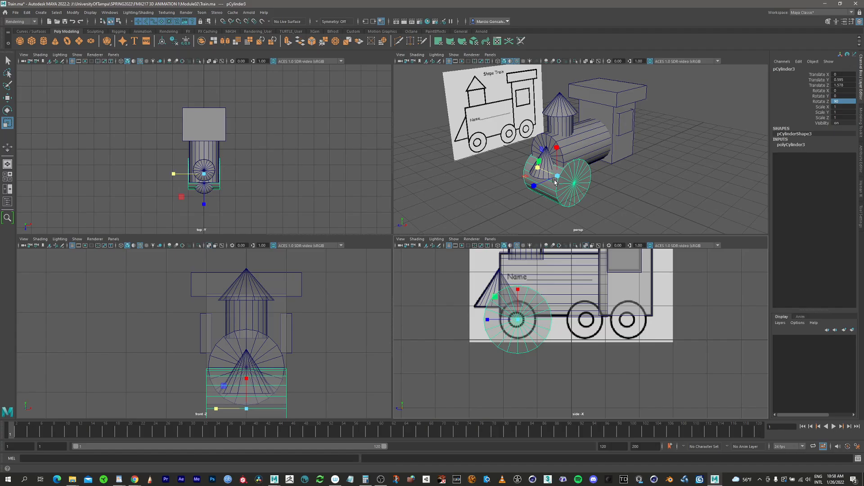
pyautogui.moveTo(559, 178); pyautogui.dragTo(598, 168)
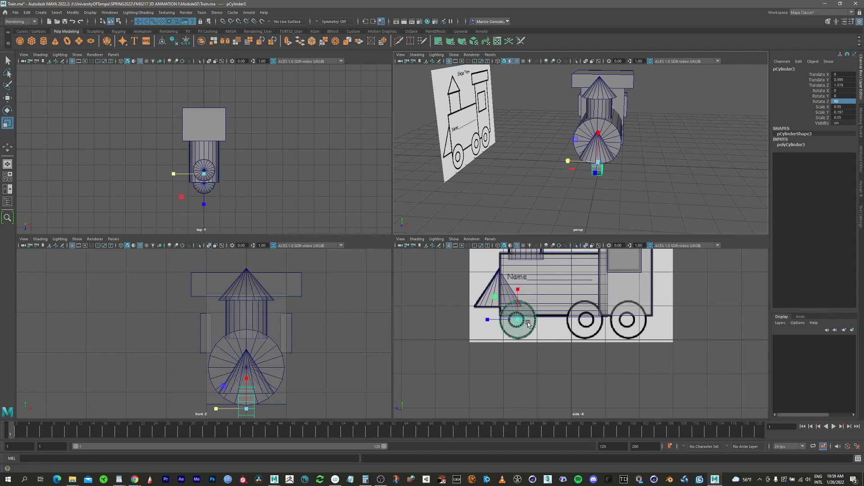
# Move the wheel sideways to about 0.927 in X, beside the boiler.
pyautogui.press('w')
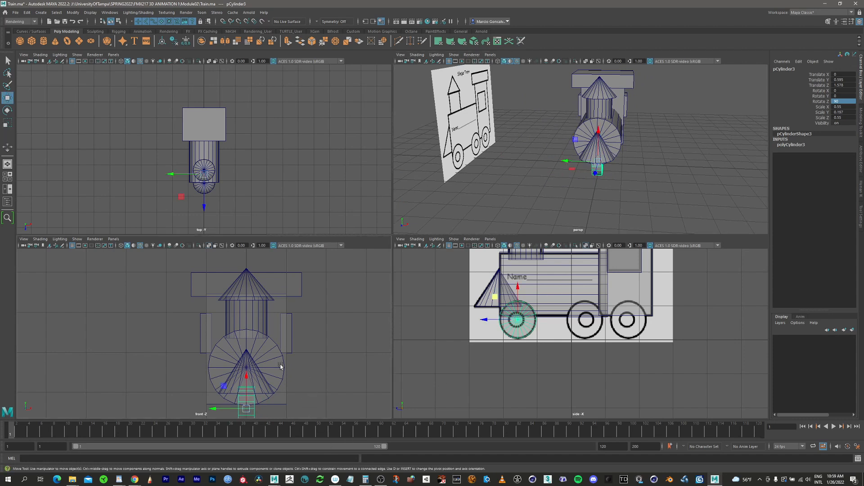
pyautogui.keyDown('alt'); pyautogui.moveTo(281, 367); pyautogui.dragTo(270, 302, button='middle'); pyautogui.keyUp('alt')
pyautogui.moveTo(212, 343); pyautogui.dragTo(250, 335)
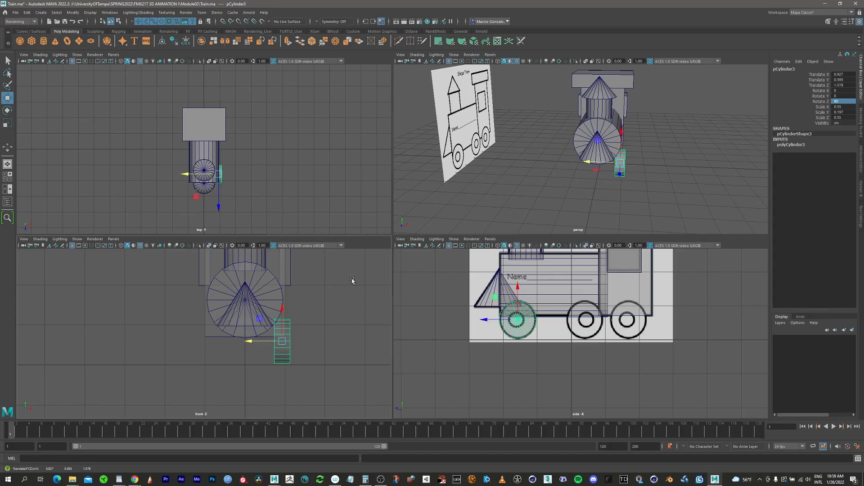
# Duplicate the front wheel onto the opposite side of the train, at about -0.953 in X.
pyautogui.keyDown('alt'); pyautogui.moveTo(585, 180); pyautogui.dragTo(566, 161); pyautogui.keyUp('alt')
pyautogui.keyDown('alt'); pyautogui.moveTo(508, 204); pyautogui.dragTo(559, 193); pyautogui.keyUp('alt')
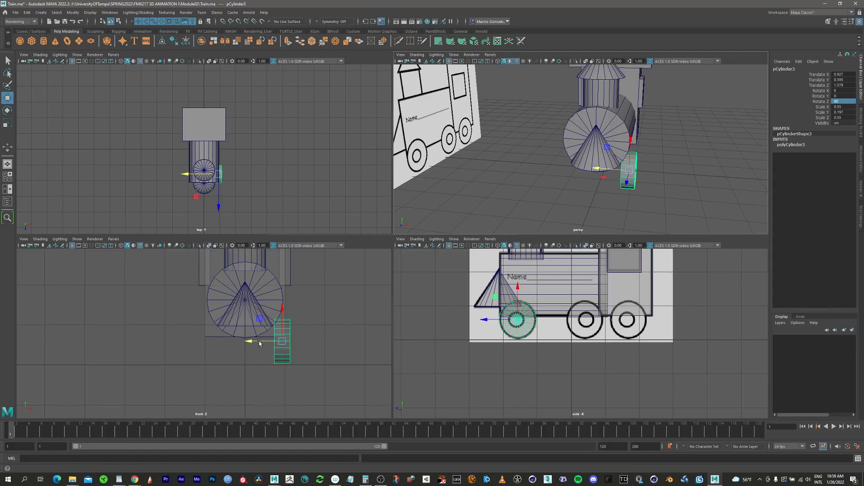
pyautogui.keyDown('shift'); pyautogui.moveTo(259, 345); pyautogui.dragTo(185, 345); pyautogui.keyUp('shift')
pyautogui.press('q')
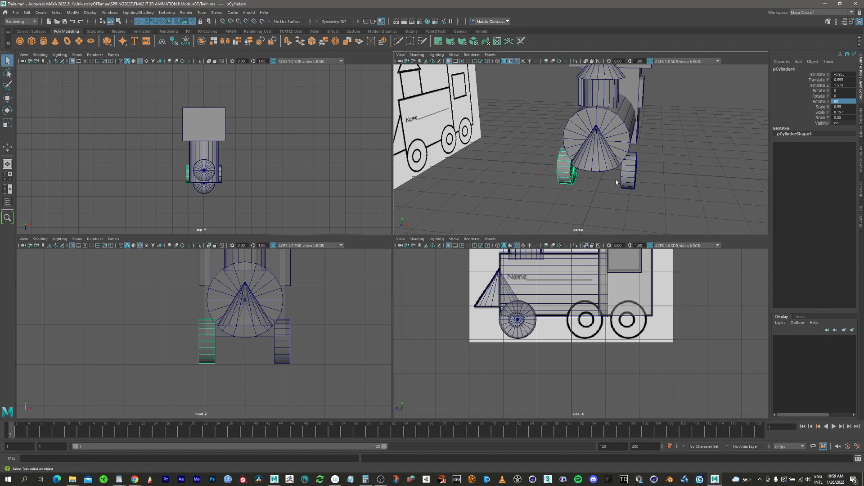
# Duplicate both front wheels together onto the middle reference wheel, at about -0.595 in Z.
pyautogui.keyDown('alt'); pyautogui.moveTo(623, 212); pyautogui.dragTo(602, 211); pyautogui.keyUp('alt')
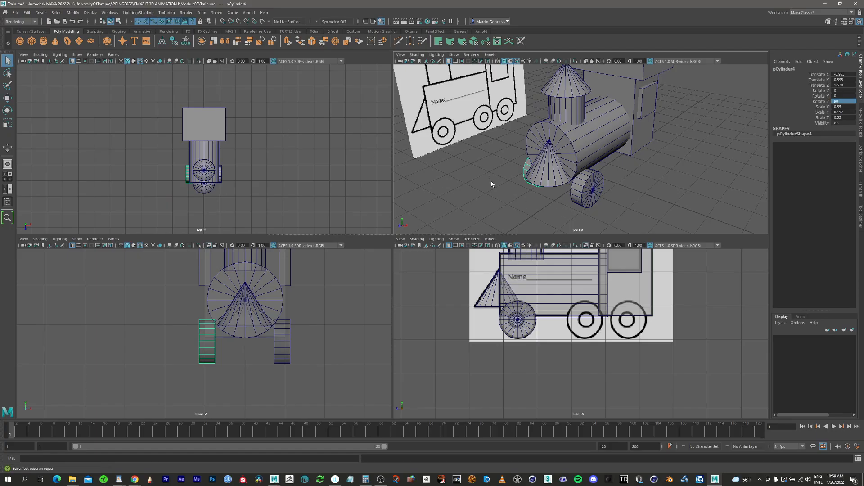
pyautogui.click(582, 198)
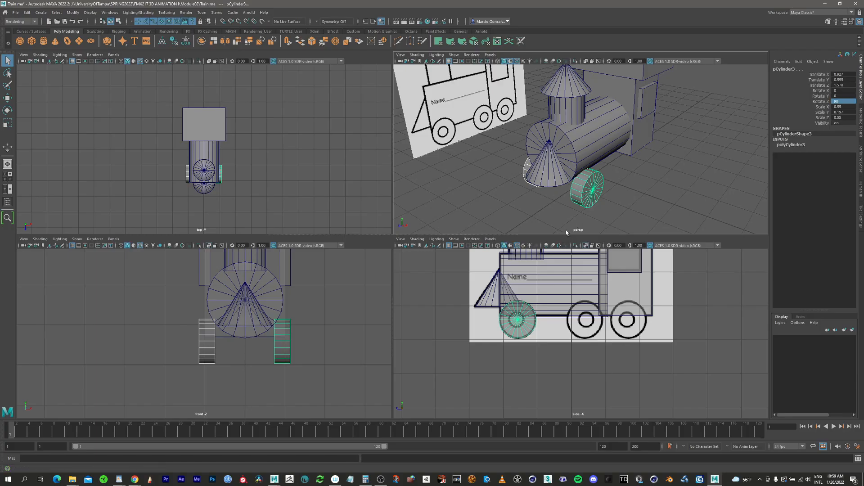
pyautogui.keyDown('alt'); pyautogui.moveTo(545, 207); pyautogui.dragTo(514, 215); pyautogui.keyUp('alt')
pyautogui.press('w')
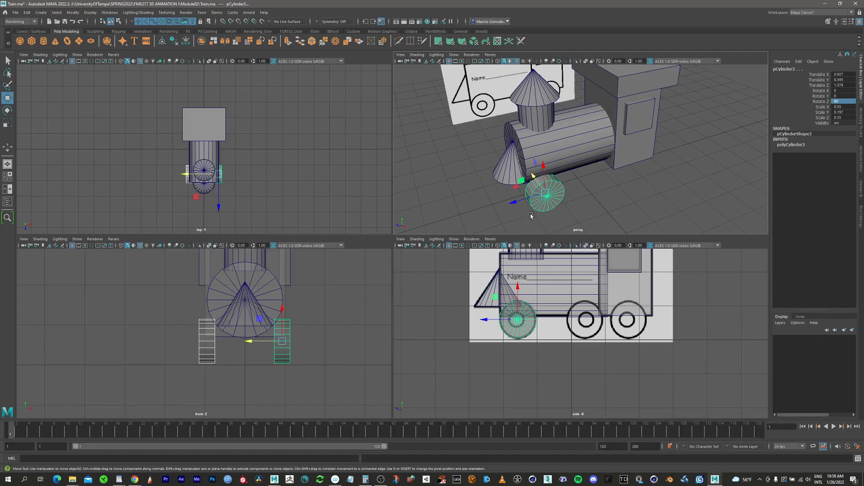
pyautogui.moveTo(549, 203)
pyautogui.keyDown('alt'); pyautogui.mouseDown(button='middle')
pyautogui.moveTo(524, 193)
pyautogui.moveTo(540, 190)
pyautogui.mouseUp(button='middle'); pyautogui.keyUp('alt')
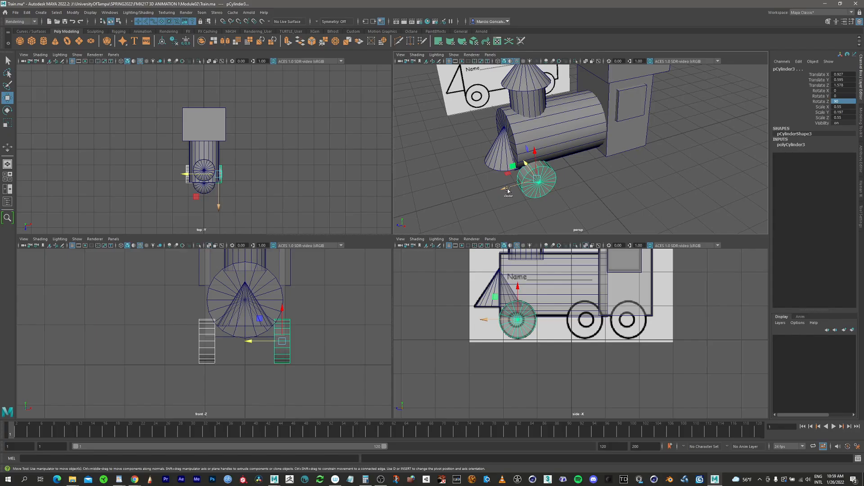
pyautogui.moveTo(508, 191)
pyautogui.keyDown('shift'); pyautogui.mouseDown()
pyautogui.moveTo(577, 183)
pyautogui.moveTo(598, 166)
pyautogui.moveTo(576, 215)
pyautogui.mouseUp(); pyautogui.keyUp('shift')
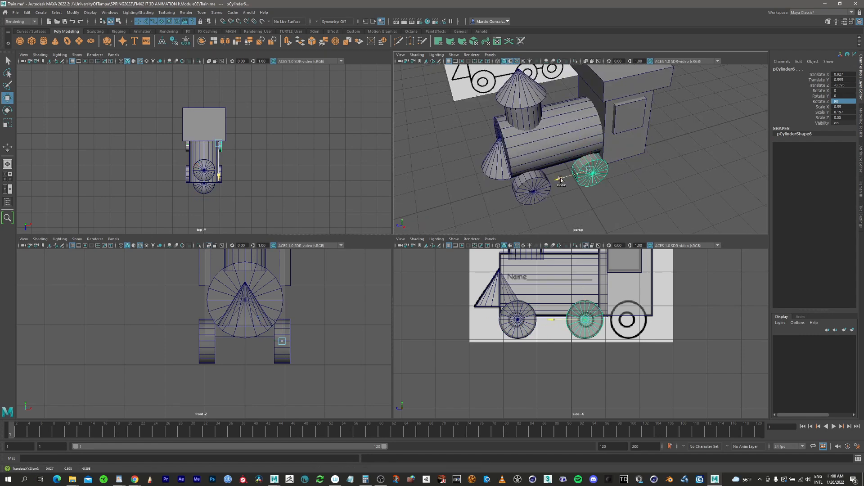
# Duplicate the middle wheel pair onto the rear reference wheel, at about -1.689 in Z, and save the scene.
pyautogui.moveTo(560, 178)
pyautogui.keyDown('shift'); pyautogui.mouseDown()
pyautogui.moveTo(598, 171)
pyautogui.moveTo(674, 99)
pyautogui.moveTo(586, 109)
pyautogui.mouseUp(); pyautogui.keyUp('shift')
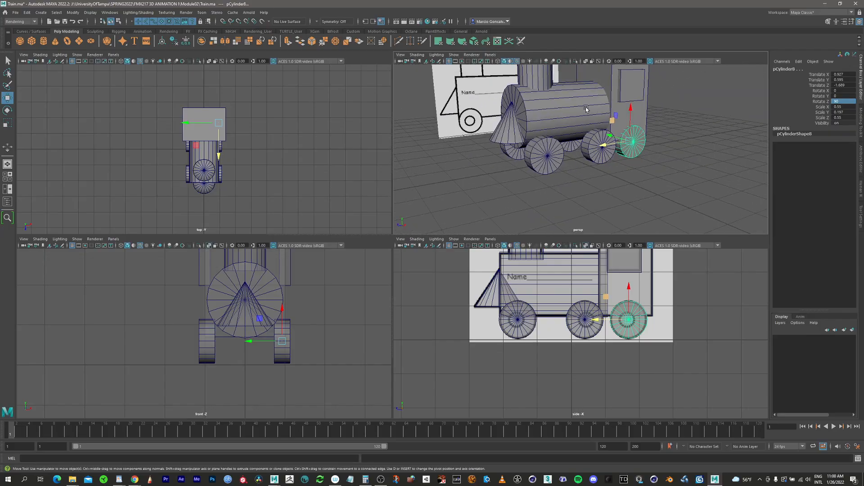
pyautogui.keyDown('alt'); pyautogui.moveTo(586, 109); pyautogui.dragTo(560, 177, button='middle'); pyautogui.keyUp('alt')
pyautogui.keyDown('alt'); pyautogui.moveTo(560, 177); pyautogui.dragTo(542, 164, button='right'); pyautogui.keyUp('alt')
pyautogui.keyDown('alt'); pyautogui.moveTo(542, 164); pyautogui.dragTo(588, 198); pyautogui.keyUp('alt')
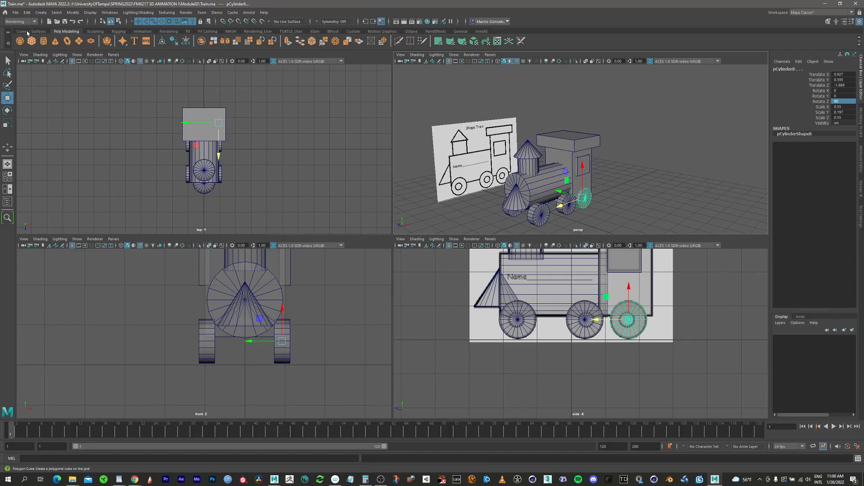
pyautogui.click(16, 12)
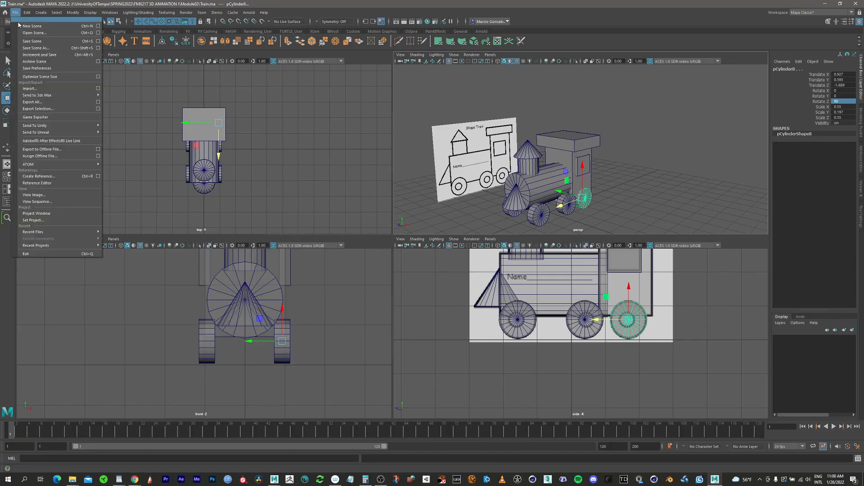
pyautogui.click(32, 41)
# Create a polygon plane at the origin as the ground and scale it uniformly to about 23.096.
pyautogui.keyDown('alt'); pyautogui.moveTo(572, 158); pyautogui.dragTo(605, 140, button='middle'); pyautogui.keyUp('alt')
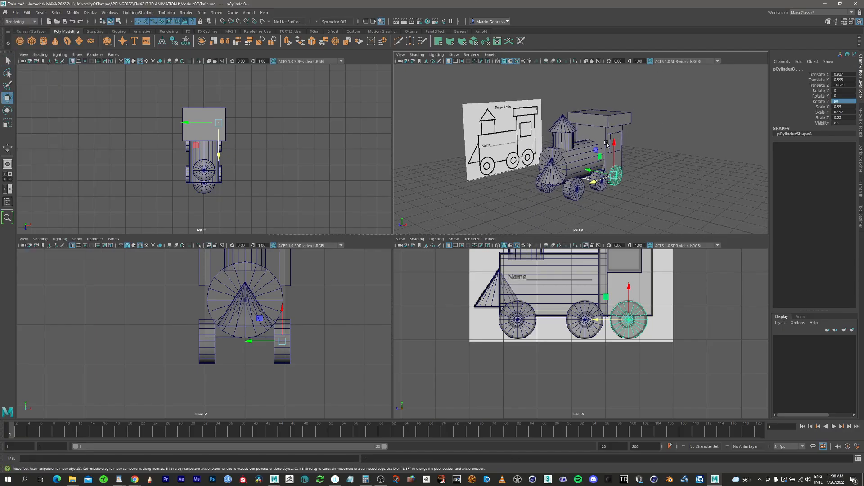
pyautogui.keyDown('alt'); pyautogui.moveTo(595, 157); pyautogui.dragTo(524, 154, button='right'); pyautogui.keyUp('alt')
pyautogui.keyDown('alt'); pyautogui.moveTo(519, 151); pyautogui.dragTo(526, 143); pyautogui.keyUp('alt')
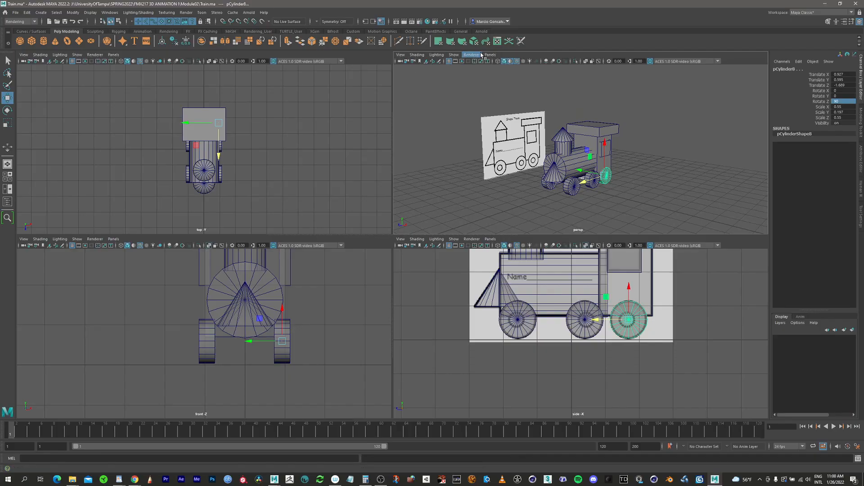
pyautogui.click(80, 42)
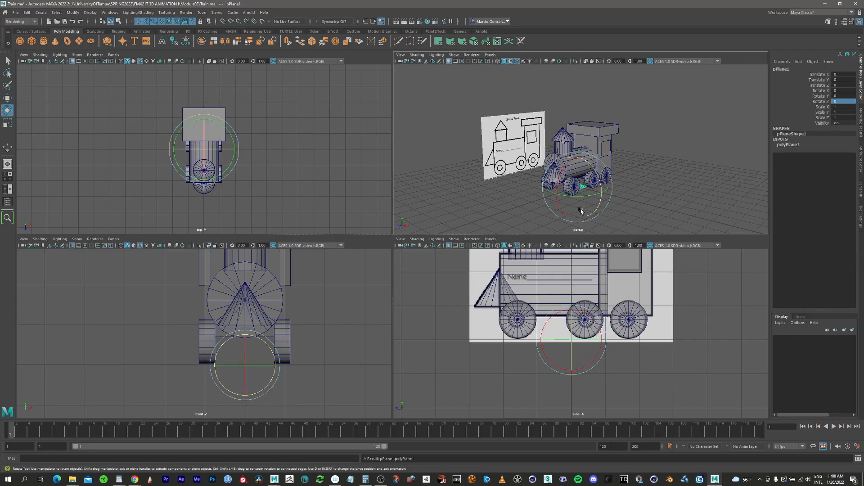
pyautogui.press('r')
pyautogui.moveTo(577, 186); pyautogui.dragTo(817, 91)
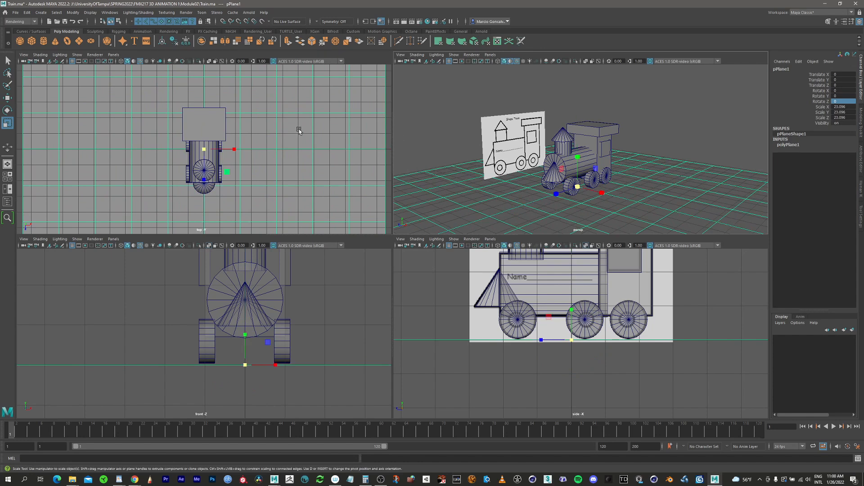
pyautogui.click(8, 60)
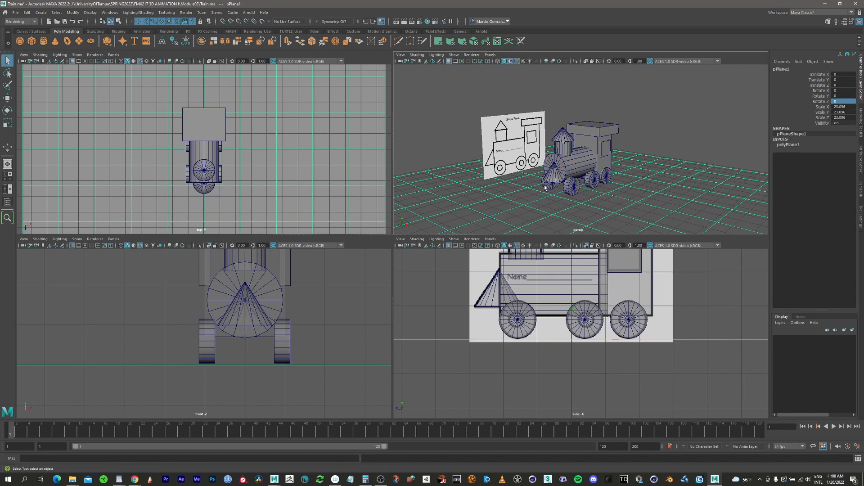
# Enlarge the perspective view and examine the train on its ground plane from several angles.
pyautogui.keyDown('alt'); pyautogui.moveTo(583, 179); pyautogui.dragTo(597, 171); pyautogui.keyUp('alt')
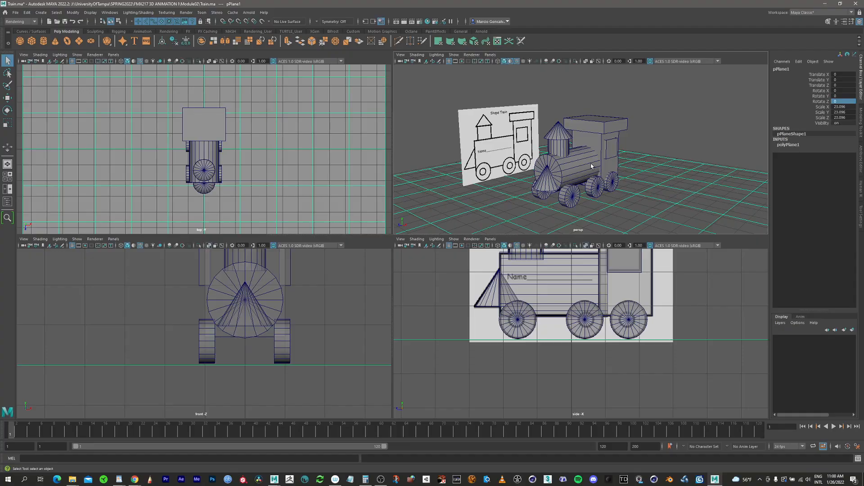
pyautogui.press('space')
pyautogui.moveTo(420, 265)
pyautogui.keyDown('ctrl'); pyautogui.keyDown('alt'); pyautogui.mouseDown()
pyautogui.moveTo(369, 270)
pyautogui.moveTo(421, 263)
pyautogui.moveTo(416, 269)
pyautogui.mouseUp(); pyautogui.keyUp('alt'); pyautogui.keyUp('ctrl')
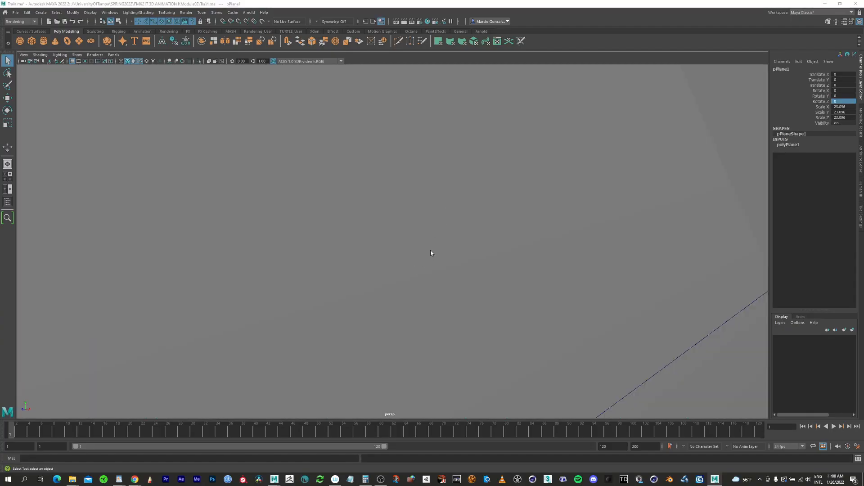
pyautogui.press('space')
pyautogui.press('space')
pyautogui.keyDown('alt'); pyautogui.moveTo(506, 191); pyautogui.dragTo(279, 209, button='right'); pyautogui.keyUp('alt')
pyautogui.keyDown('alt'); pyautogui.moveTo(380, 222); pyautogui.dragTo(473, 246, button='middle'); pyautogui.keyUp('alt')
pyautogui.keyDown('alt'); pyautogui.moveTo(474, 243); pyautogui.dragTo(391, 242, button='right'); pyautogui.keyUp('alt')
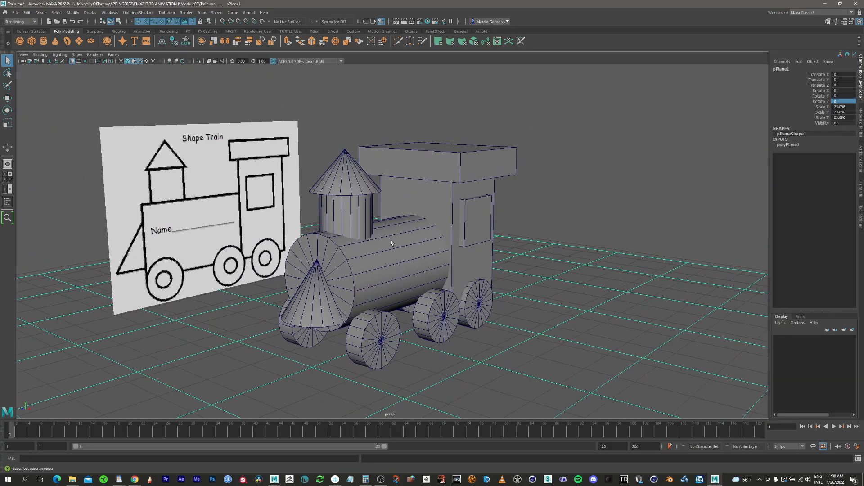
pyautogui.keyDown('alt'); pyautogui.moveTo(369, 249); pyautogui.dragTo(345, 265); pyautogui.keyUp('alt')
pyautogui.keyDown('alt'); pyautogui.moveTo(377, 261); pyautogui.dragTo(396, 301, button='middle'); pyautogui.keyUp('alt')
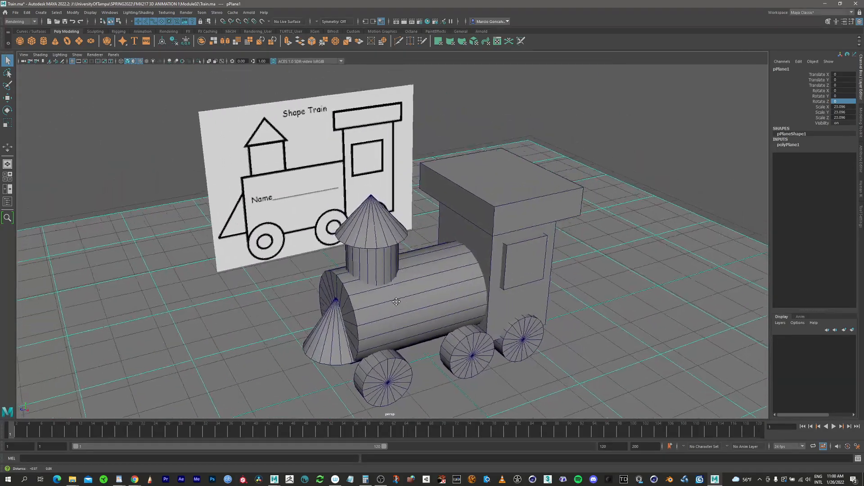
pyautogui.keyDown('alt'); pyautogui.moveTo(395, 301); pyautogui.dragTo(315, 251, button='right'); pyautogui.keyUp('alt')
pyautogui.keyDown('alt'); pyautogui.moveTo(391, 282); pyautogui.dragTo(409, 261); pyautogui.keyUp('alt')
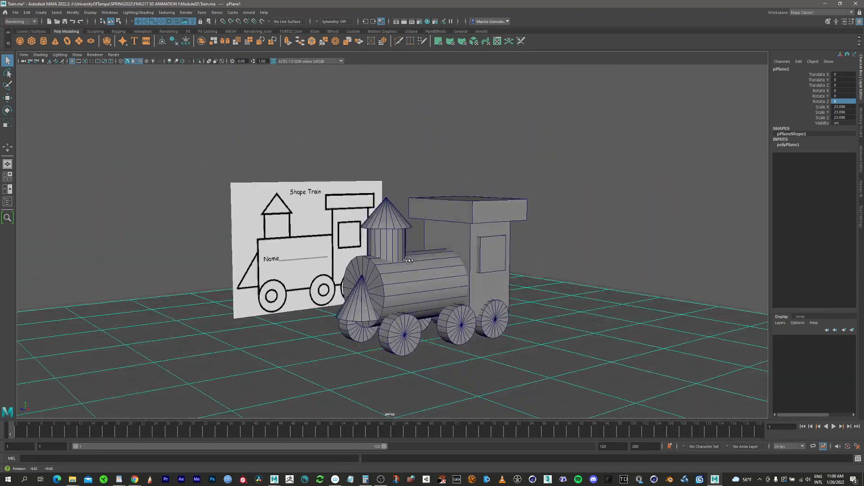
# Show the Outliner beside the perspective view and narrow it to fit the object names.
pyautogui.click(8, 202)
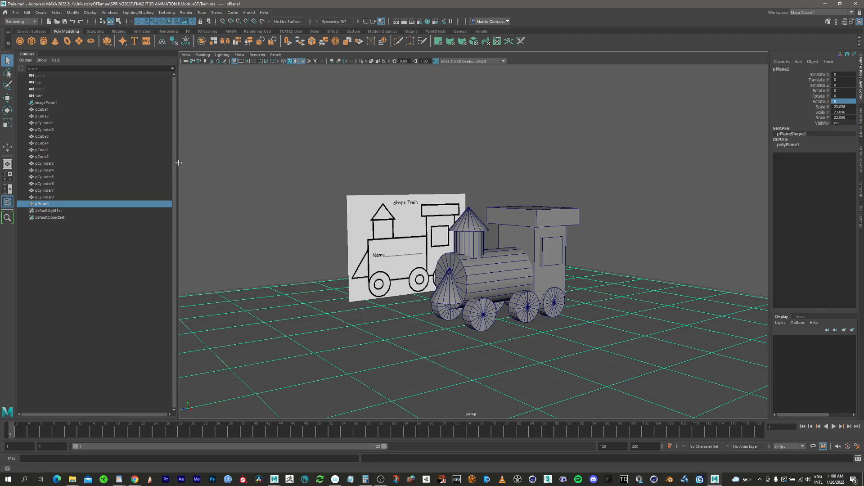
pyautogui.moveTo(176, 164); pyautogui.dragTo(123, 182)
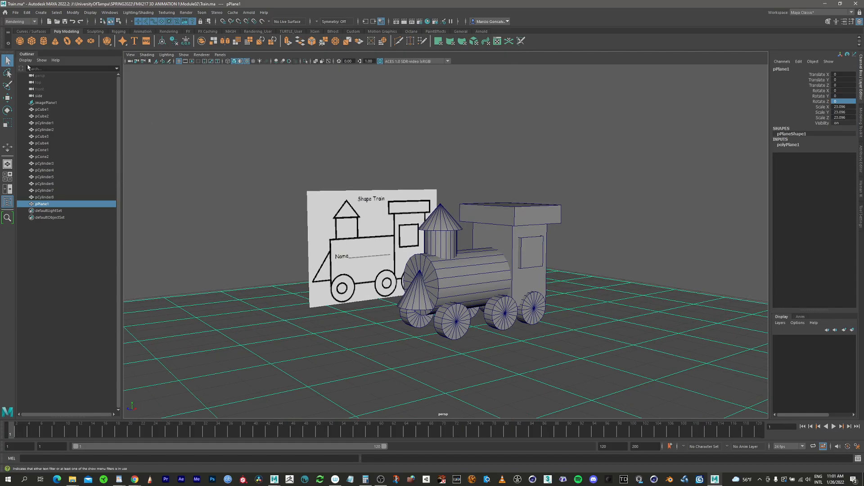
# Select the roof, window, cab, chimney and boiler in the view to check their entries in the Outliner.
pyautogui.click(532, 220)
pyautogui.click(527, 255)
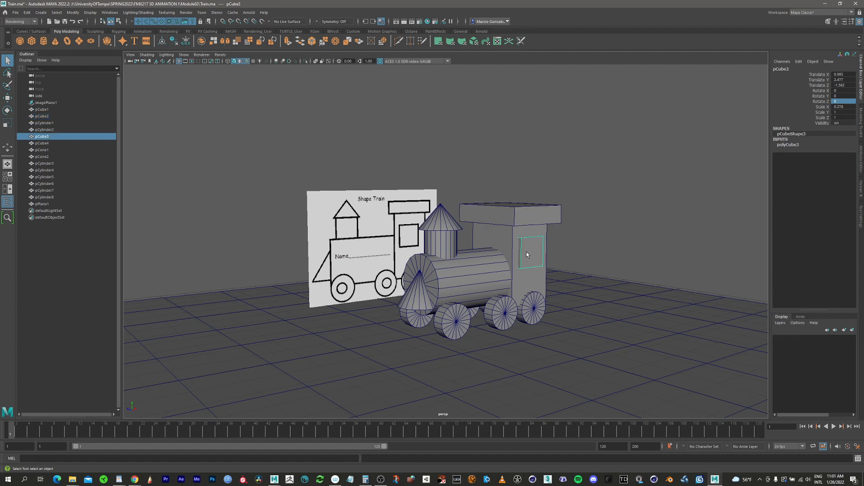
pyautogui.click(502, 240)
pyautogui.click(495, 264)
pyautogui.click(539, 214)
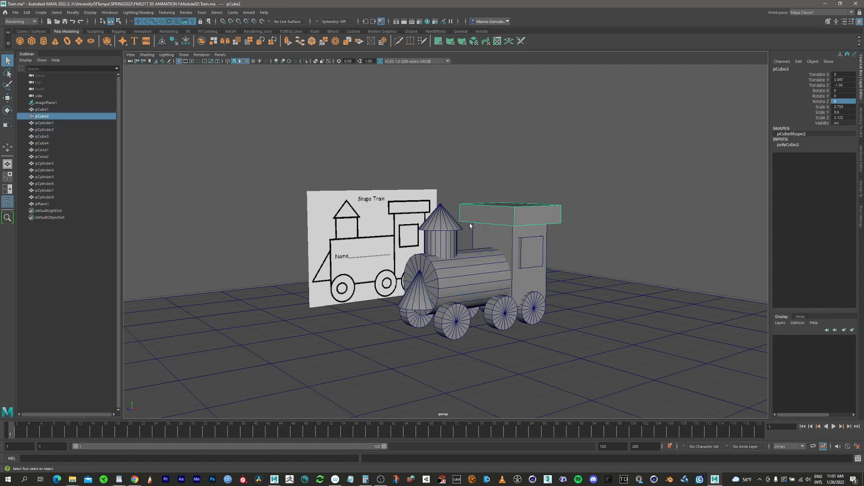
pyautogui.click(446, 245)
pyautogui.click(458, 279)
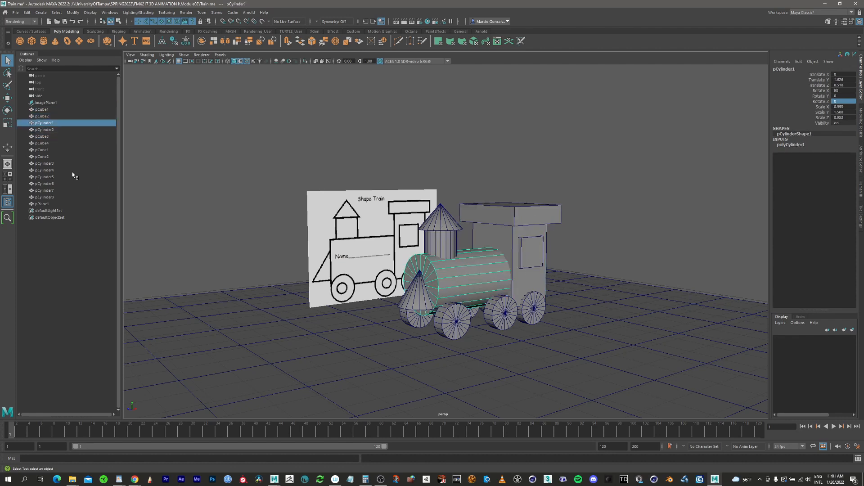
# Go through the Outliner entries from pCube1 to pCylinder8 to check which train part each one is.
pyautogui.click(41, 109)
pyautogui.click(42, 116)
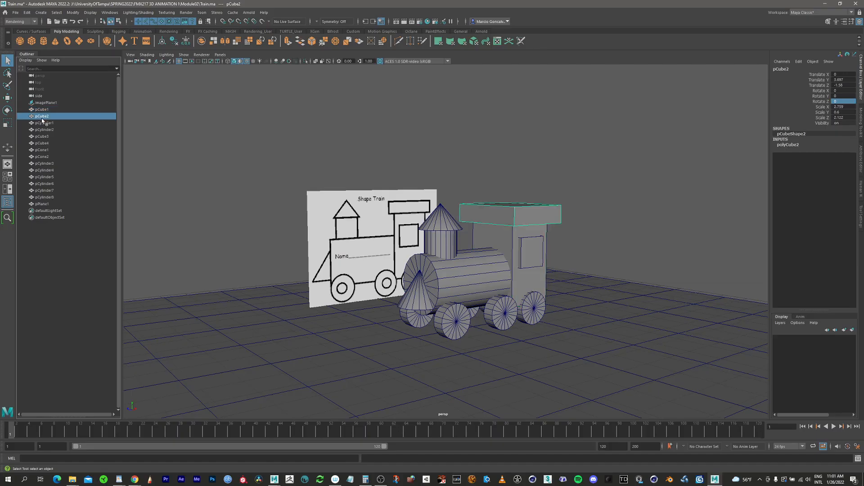
pyautogui.click(44, 124)
pyautogui.click(44, 130)
pyautogui.click(42, 136)
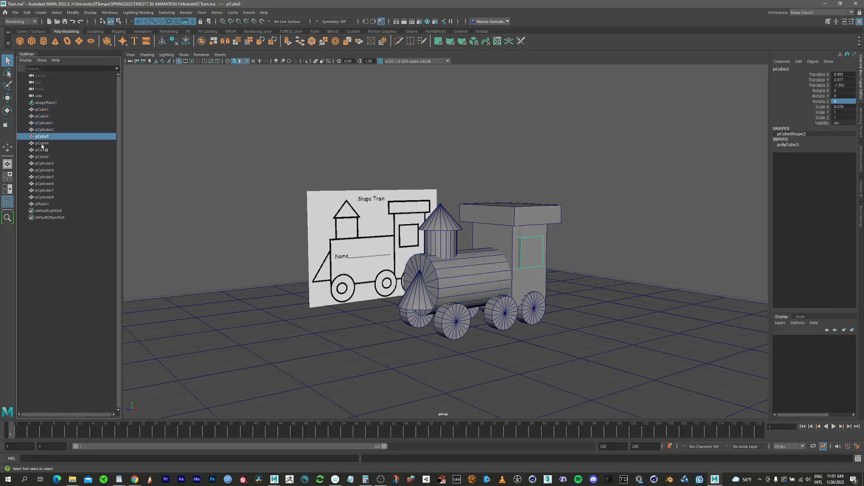
pyautogui.click(42, 143)
pyautogui.click(41, 156)
pyautogui.click(43, 164)
pyautogui.click(43, 170)
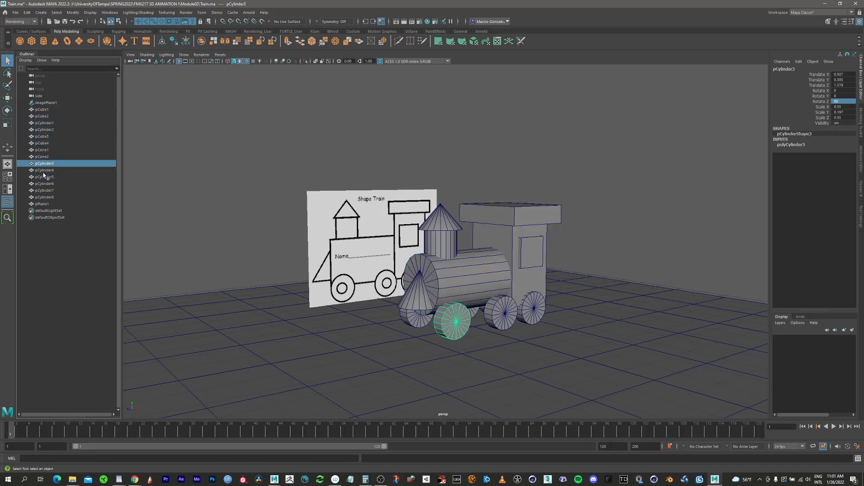
pyautogui.click(43, 178)
pyautogui.click(44, 197)
pyautogui.click(42, 110)
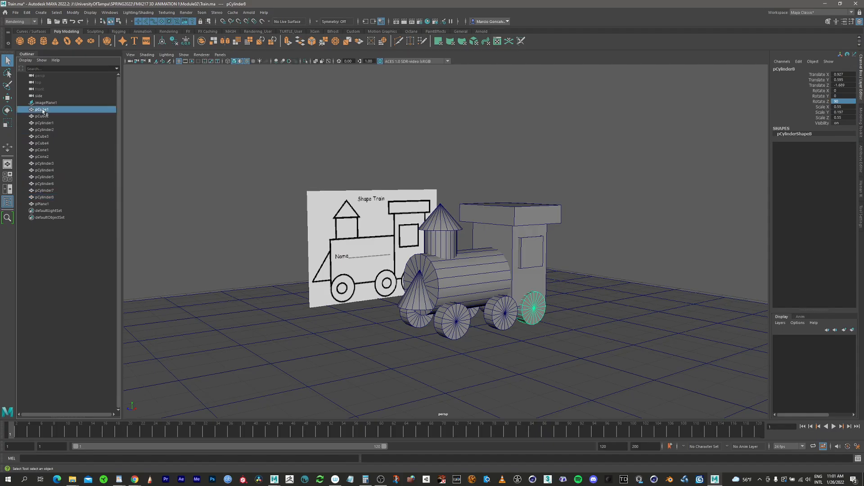
# Select the boiler, cab, roof and window in the view again to examine them as separate objects.
pyautogui.click(484, 290)
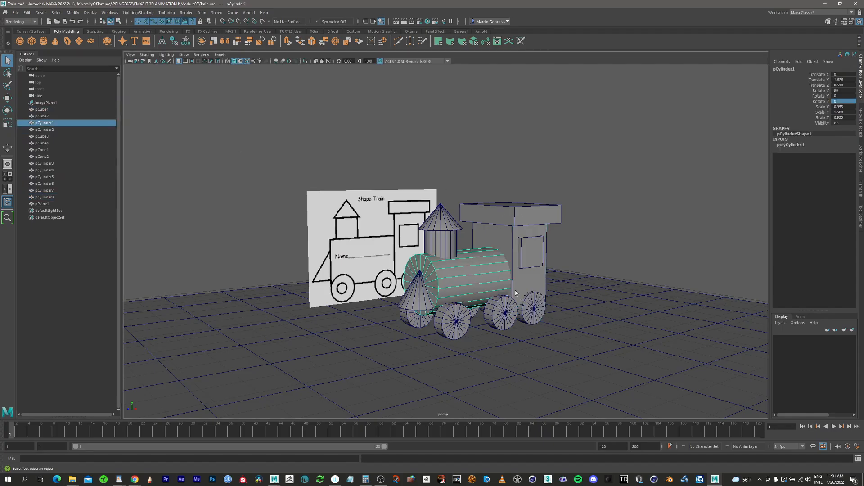
pyautogui.click(507, 235)
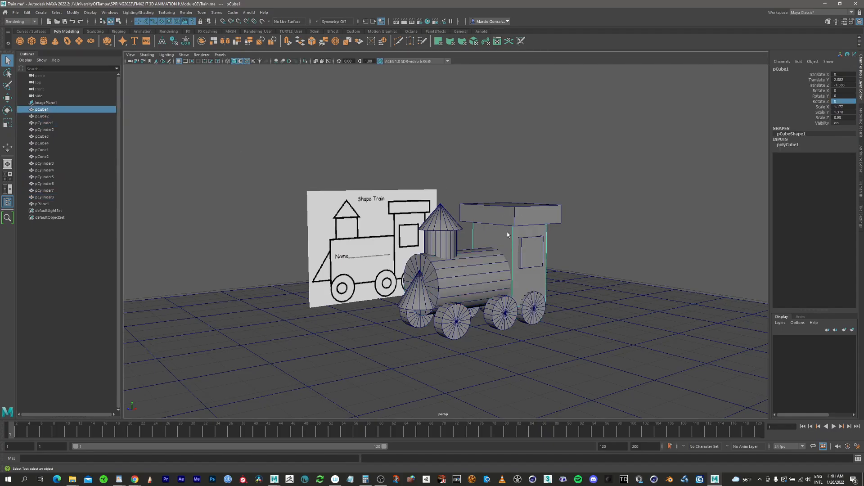
pyautogui.click(519, 210)
pyautogui.click(532, 248)
pyautogui.click(499, 279)
pyautogui.click(531, 288)
pyautogui.click(532, 253)
# Group all the train parts from pCube1 to pCylinder8, leaving out the ground plane and the reference image.
pyautogui.click(40, 110)
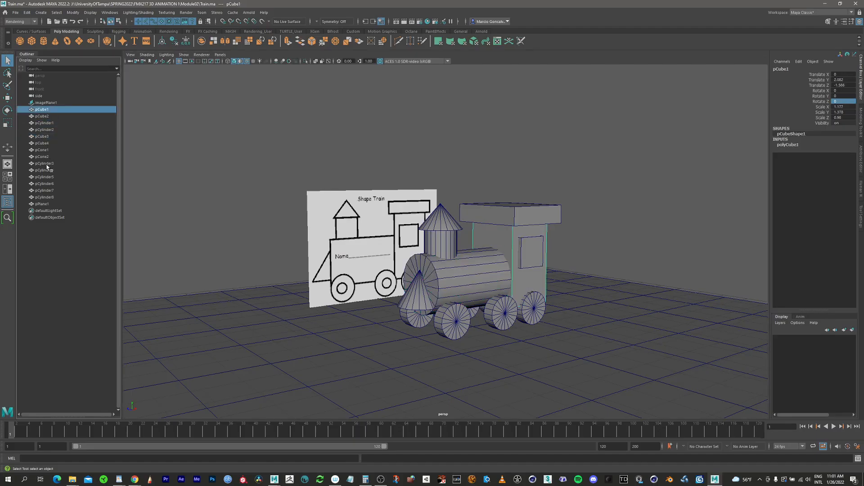
pyautogui.keyDown('shift'); pyautogui.click(52, 197); pyautogui.keyUp('shift')
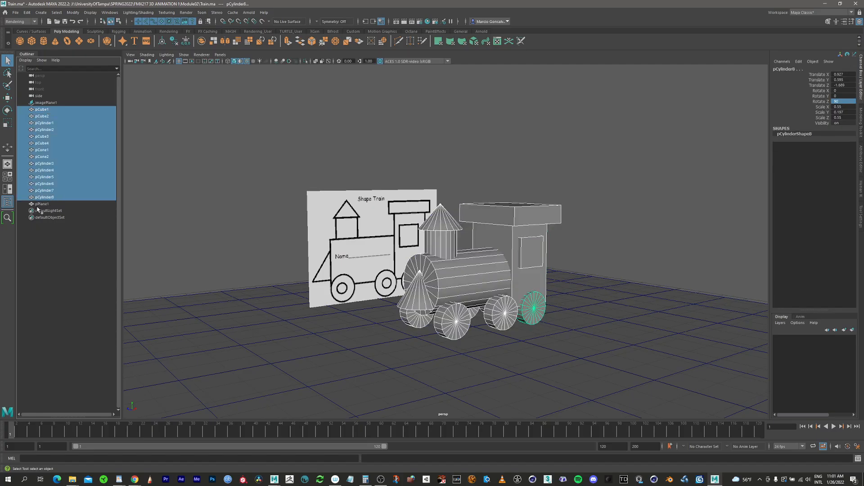
pyautogui.hotkey('ctrl', 'g')
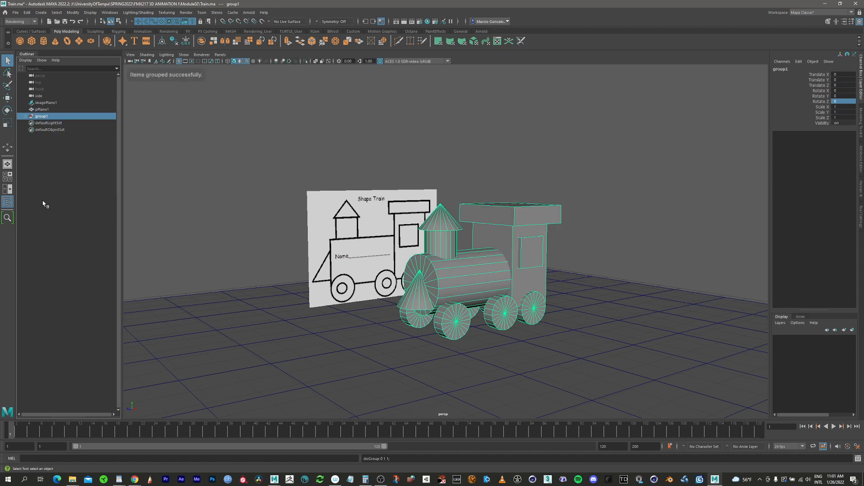
# Rename the new group to Train and expand it in the Outliner to list its parts.
pyautogui.doubleClick(42, 116)
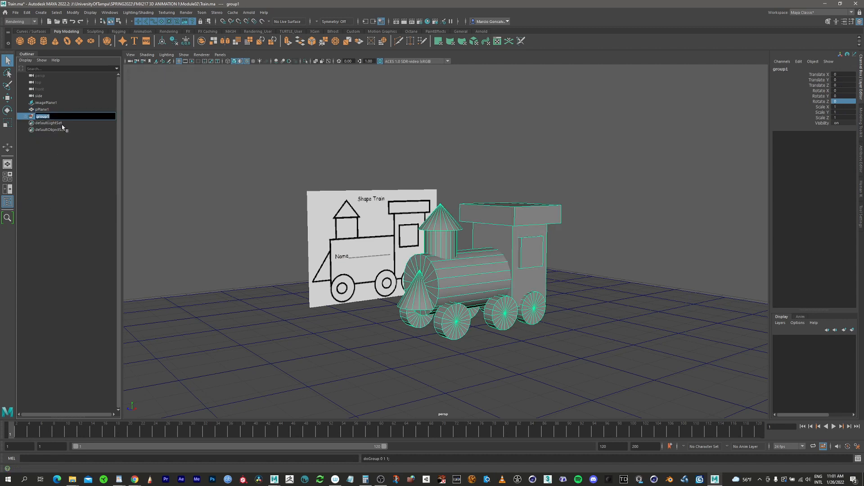
pyautogui.write('Train')
pyautogui.click(268, 186)
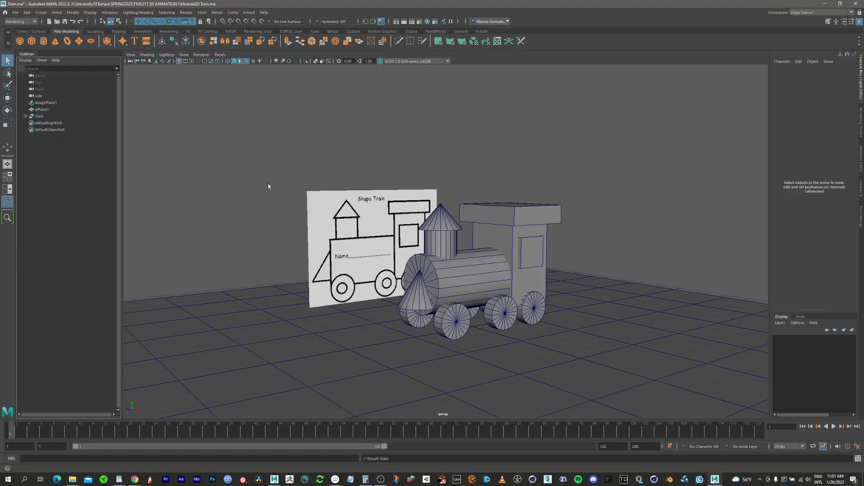
pyautogui.click(25, 116)
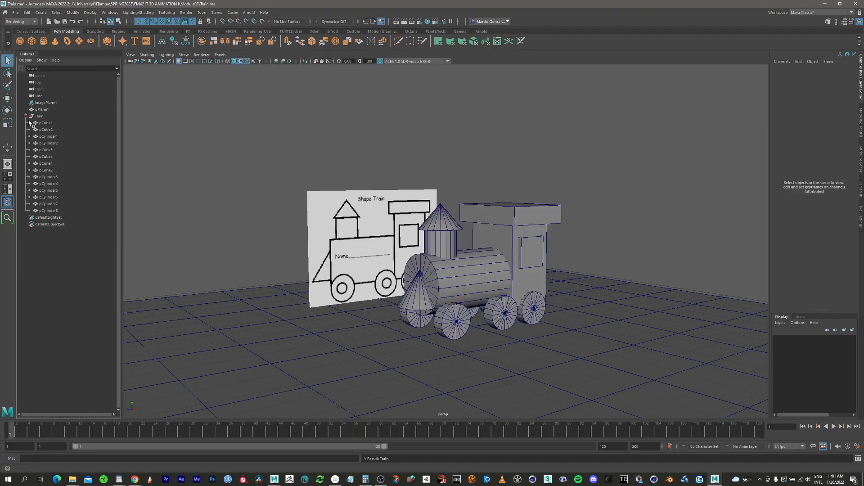
# Check a few individual parts inside the Train group, collapse the group and select it as a whole.
pyautogui.click(46, 129)
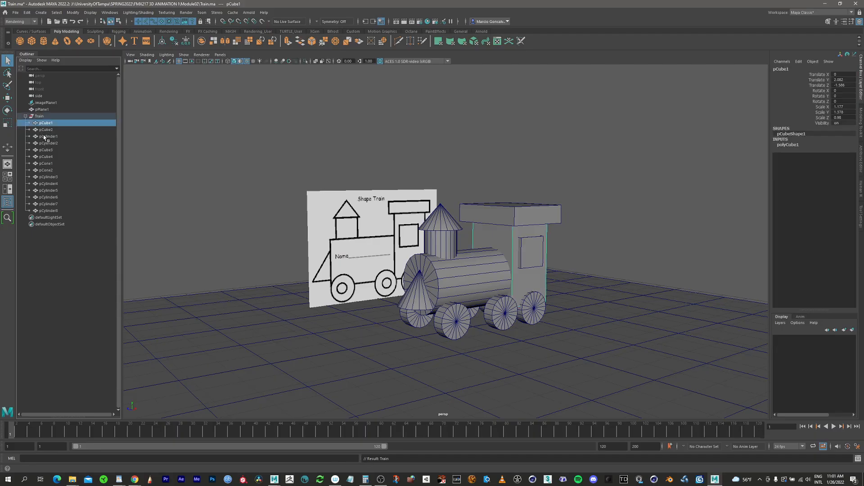
pyautogui.click(45, 150)
pyautogui.click(45, 177)
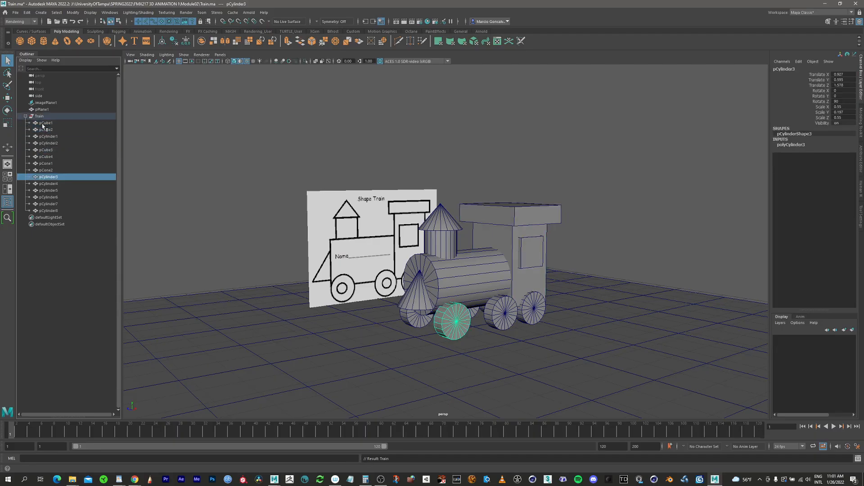
pyautogui.click(26, 117)
pyautogui.click(40, 116)
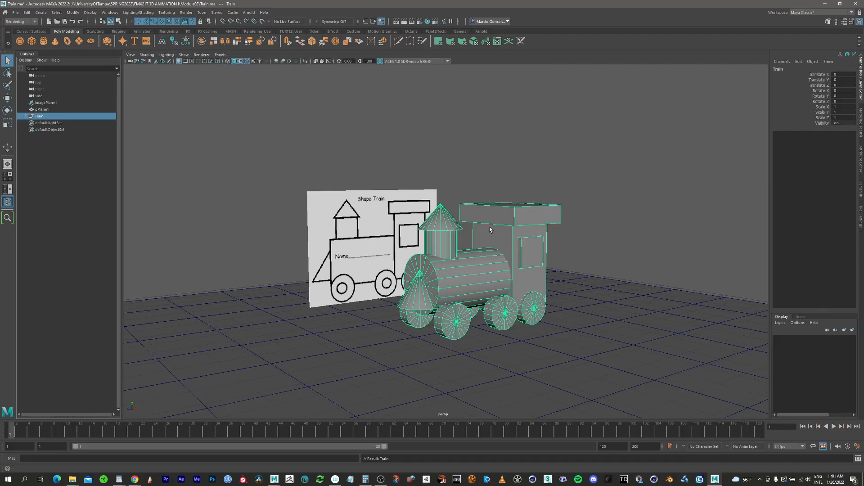
# Hide the reference image plane, comparing its Outliner entry with the ground plane's and toggling its visibility once more.
pyautogui.click(380, 199)
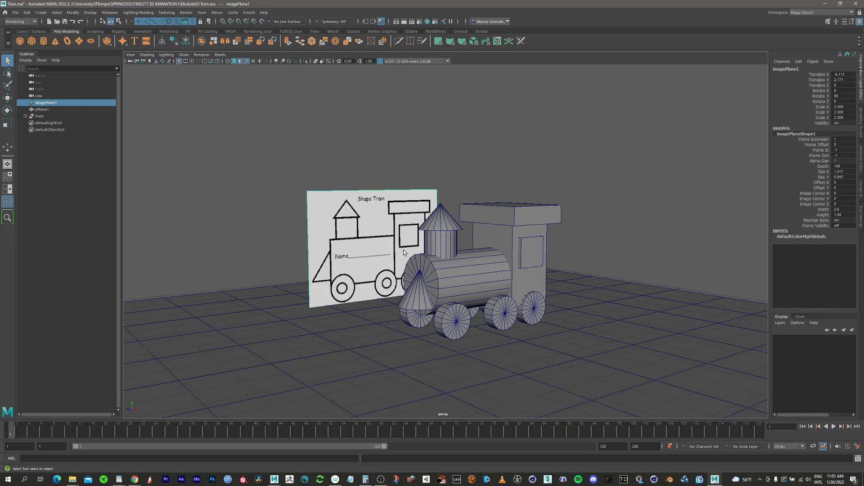
pyautogui.press('h')
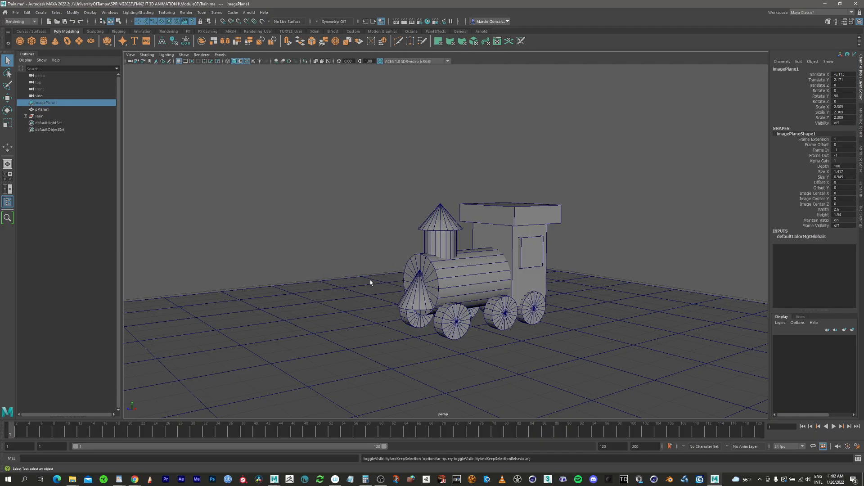
pyautogui.click(49, 109)
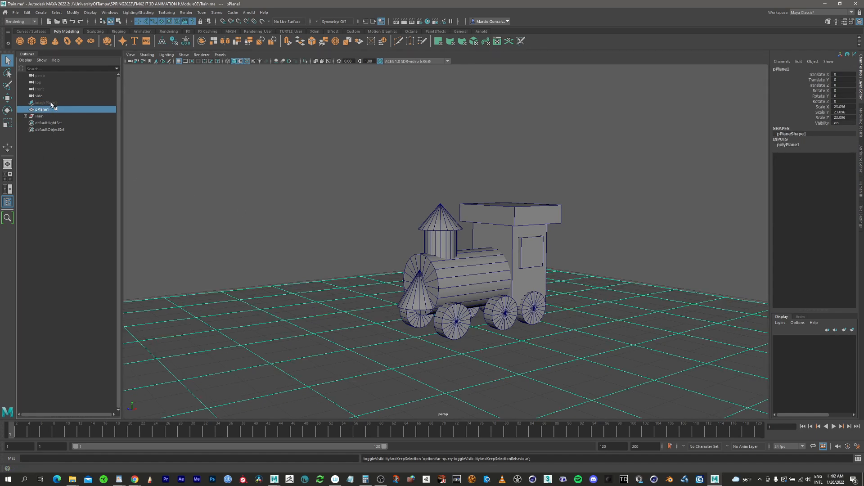
pyautogui.click(51, 102)
pyautogui.click(48, 109)
pyautogui.click(49, 104)
pyautogui.click(49, 109)
pyautogui.click(56, 103)
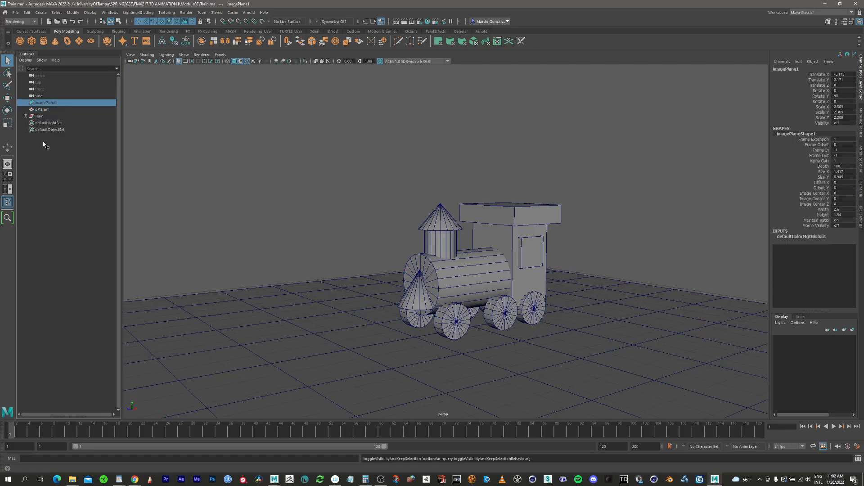
pyautogui.press('h')
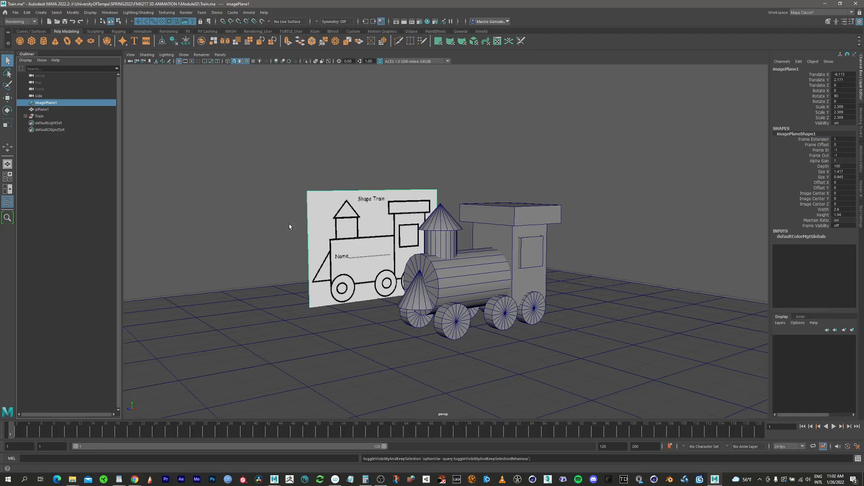
pyautogui.press('h')
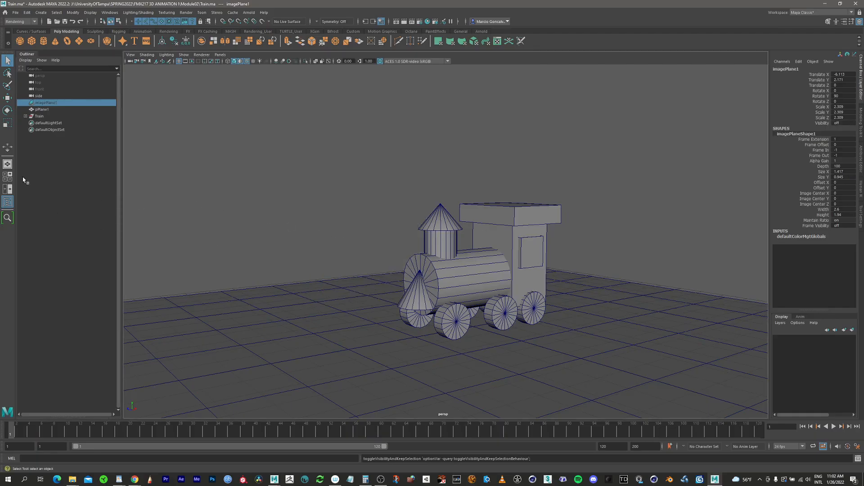
# Hide the entire Train group and show it again.
pyautogui.click(41, 117)
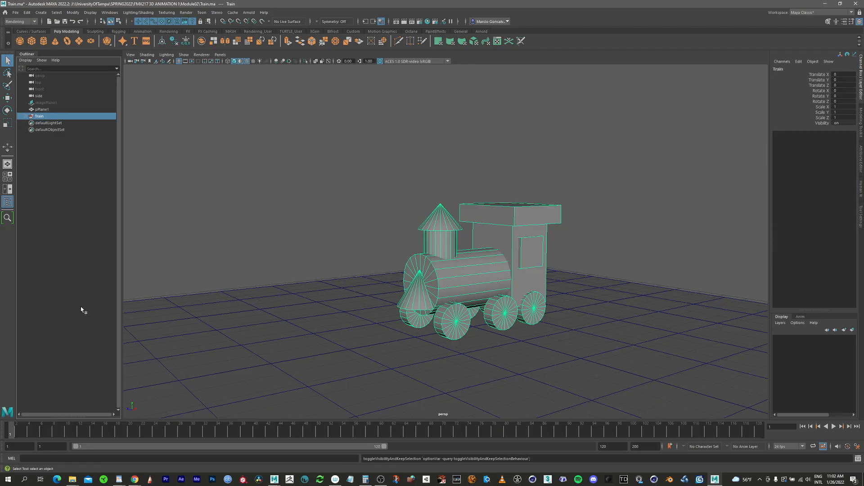
pyautogui.press('h')
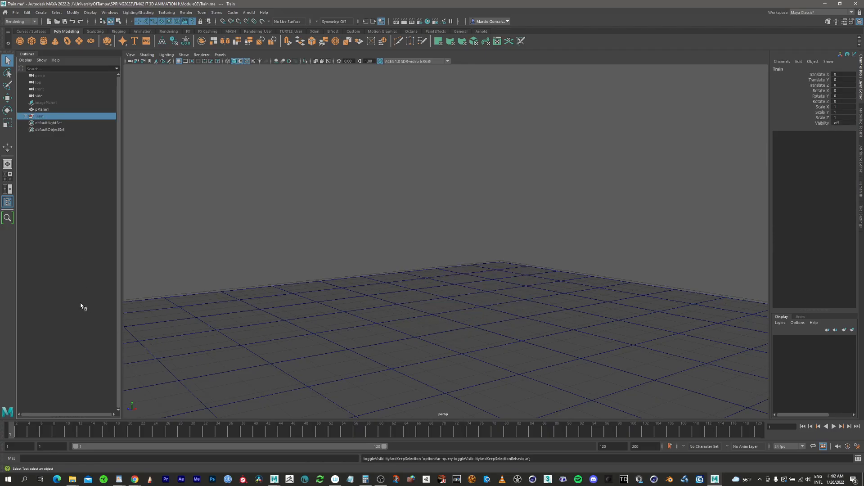
pyautogui.press('h')
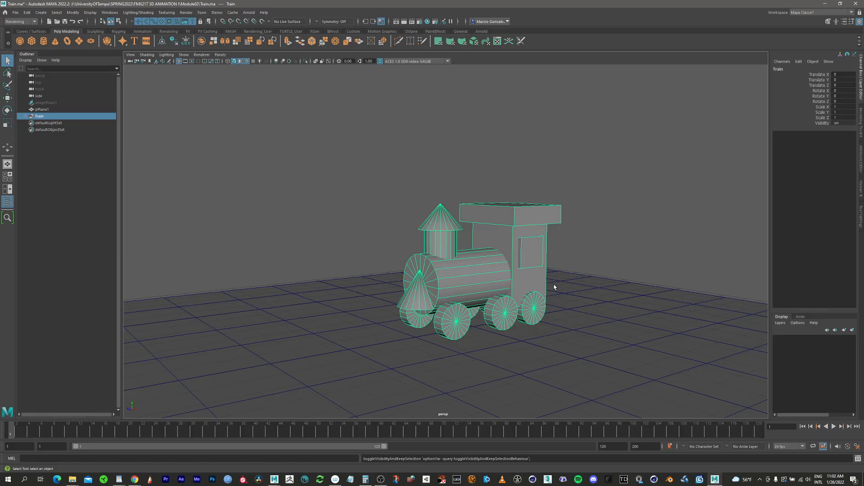
# Close the Outliner and open the Hypershade window.
pyautogui.keyDown('alt'); pyautogui.moveTo(554, 288); pyautogui.dragTo(466, 217); pyautogui.keyUp('alt')
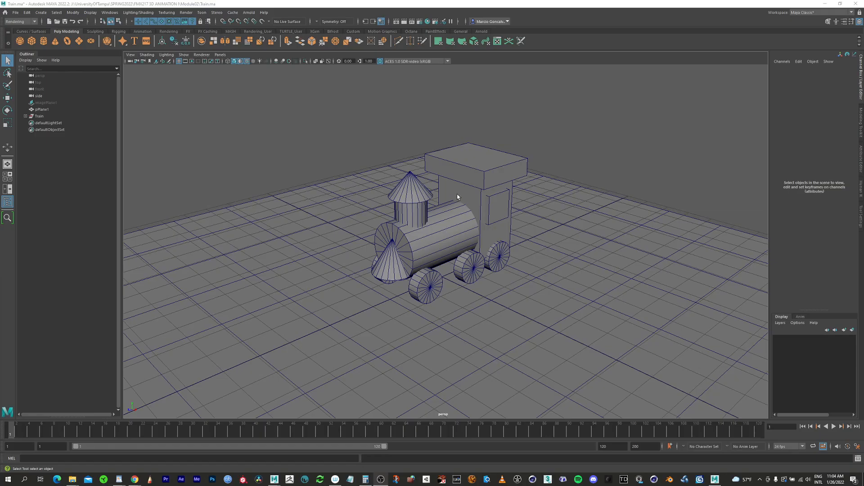
pyautogui.keyDown('alt'); pyautogui.moveTo(430, 189); pyautogui.dragTo(400, 194, button='middle'); pyautogui.keyUp('alt')
pyautogui.keyDown('alt'); pyautogui.moveTo(418, 213); pyautogui.dragTo(423, 219, button='right'); pyautogui.keyUp('alt')
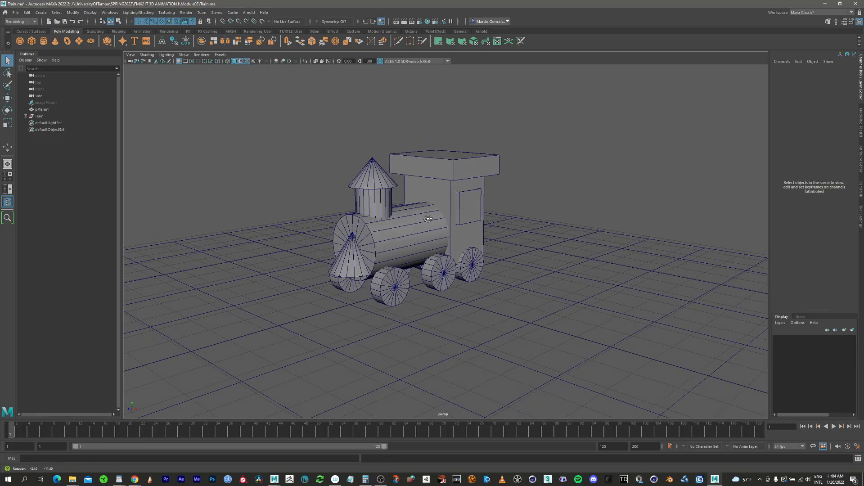
pyautogui.click(7, 203)
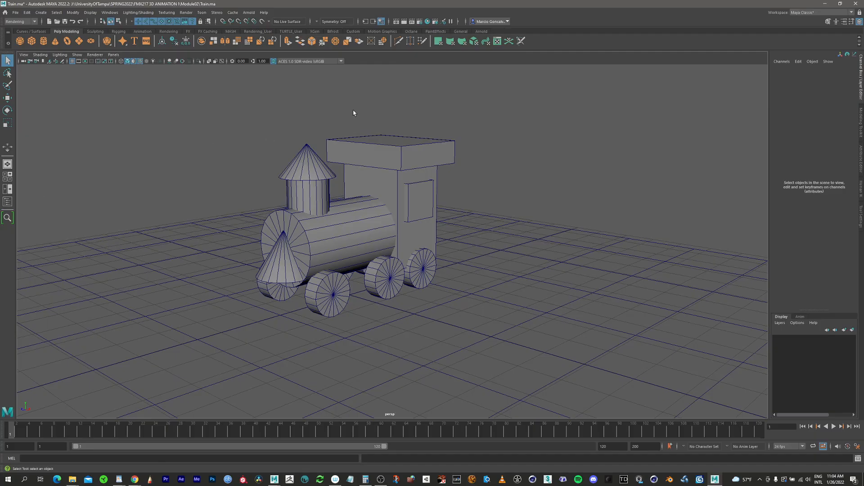
pyautogui.click(427, 22)
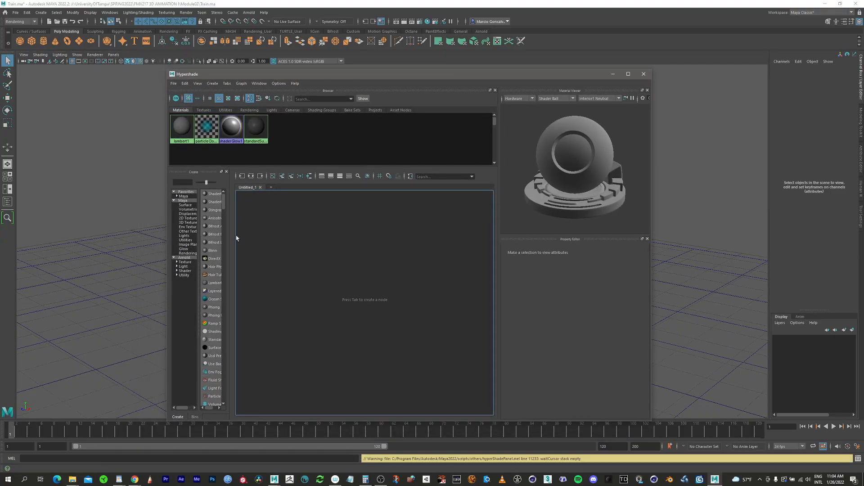
# Widen the Hypershade's Create list and dock the floating window between the toolbox and the perspective view.
pyautogui.moveTo(234, 240); pyautogui.dragTo(280, 248)
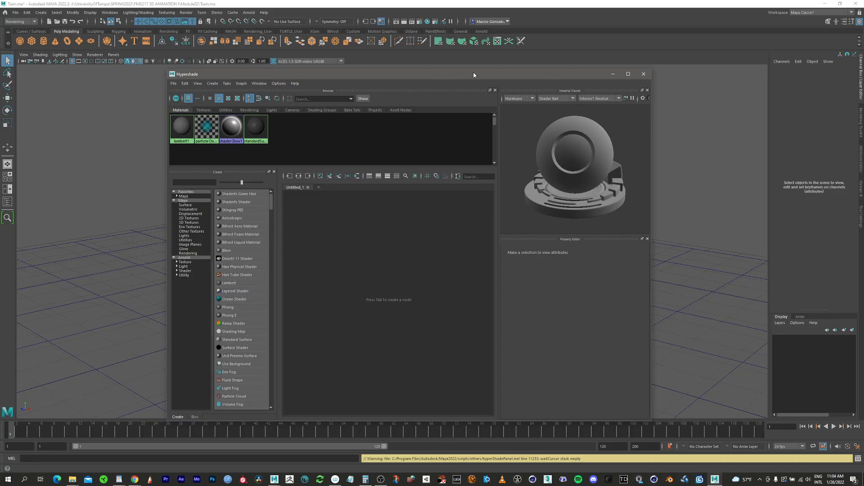
pyautogui.moveTo(473, 74); pyautogui.dragTo(546, 76)
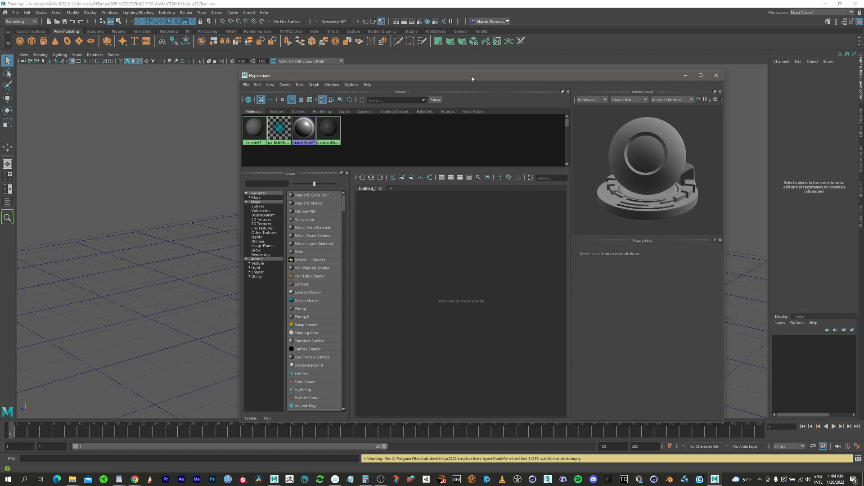
pyautogui.moveTo(472, 77); pyautogui.dragTo(426, 58)
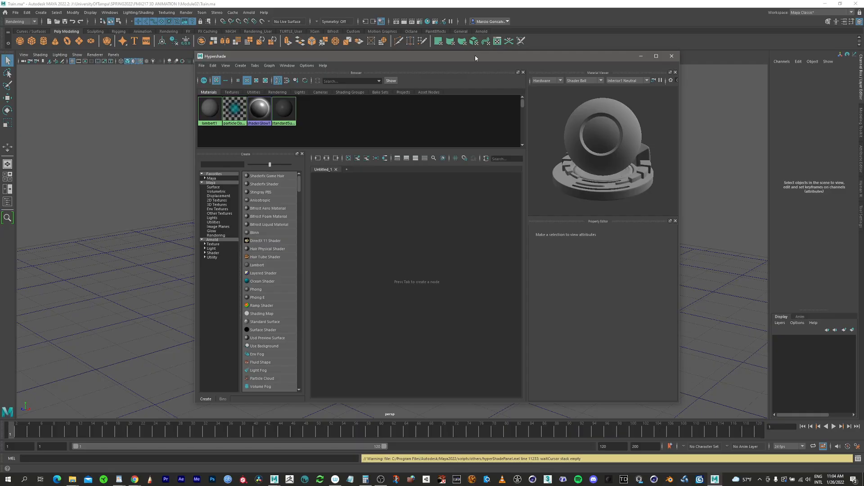
pyautogui.moveTo(474, 55); pyautogui.dragTo(511, 88)
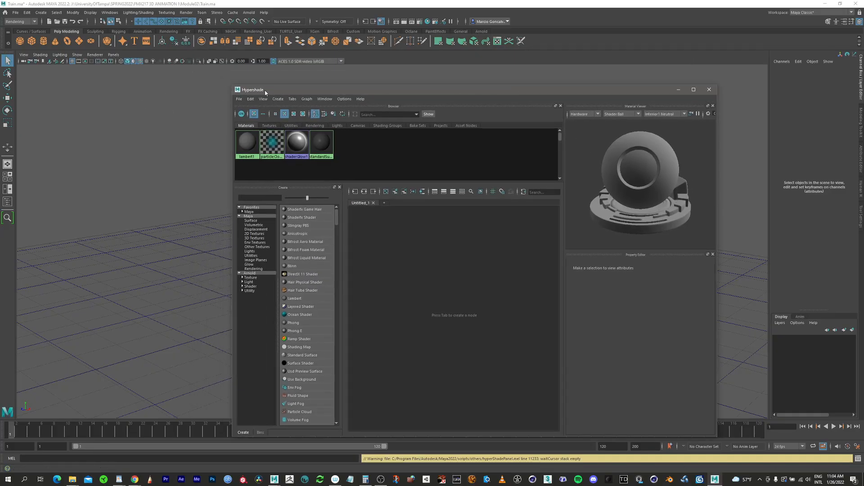
pyautogui.moveTo(279, 94); pyautogui.dragTo(260, 84)
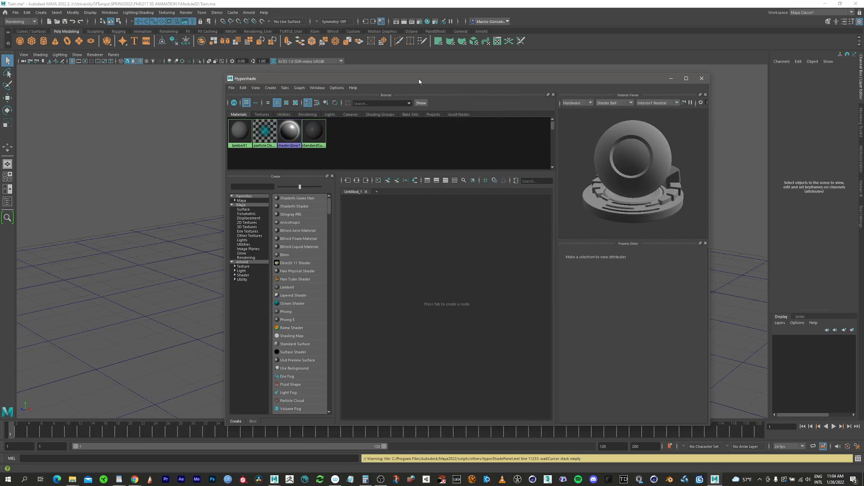
pyautogui.moveTo(432, 82); pyautogui.dragTo(16, 116)
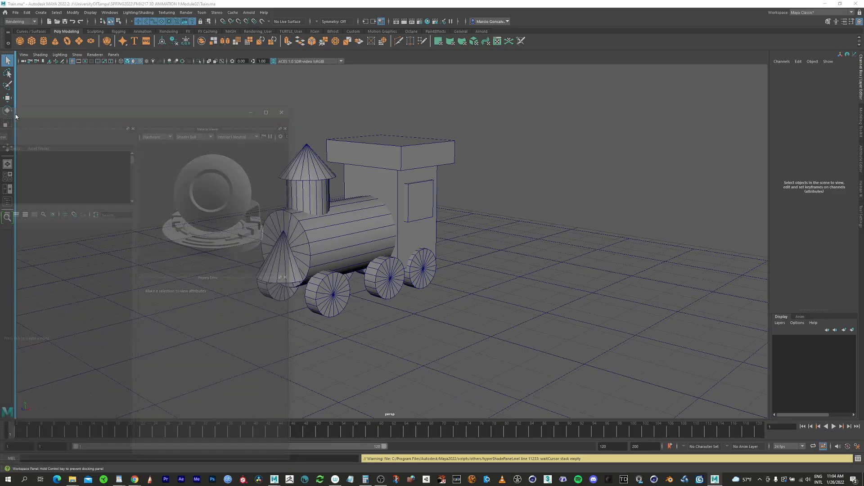
pyautogui.moveTo(15, 116); pyautogui.dragTo(16, 116)
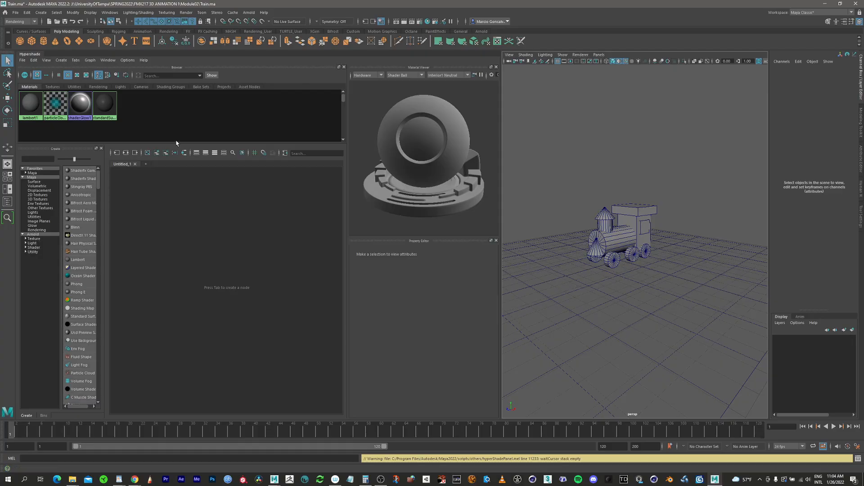
# Narrow the docked Hypershade to enlarge the perspective view, and try collapsing and expanding it.
pyautogui.moveTo(501, 122); pyautogui.dragTo(402, 164)
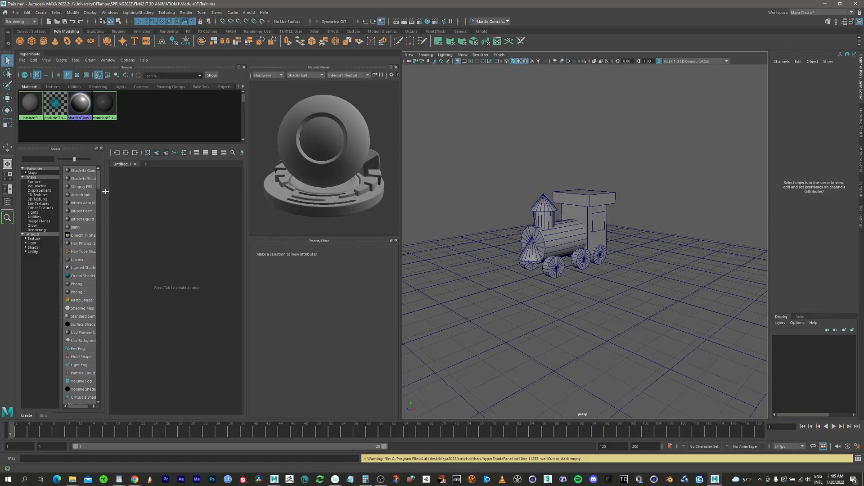
pyautogui.click(32, 55)
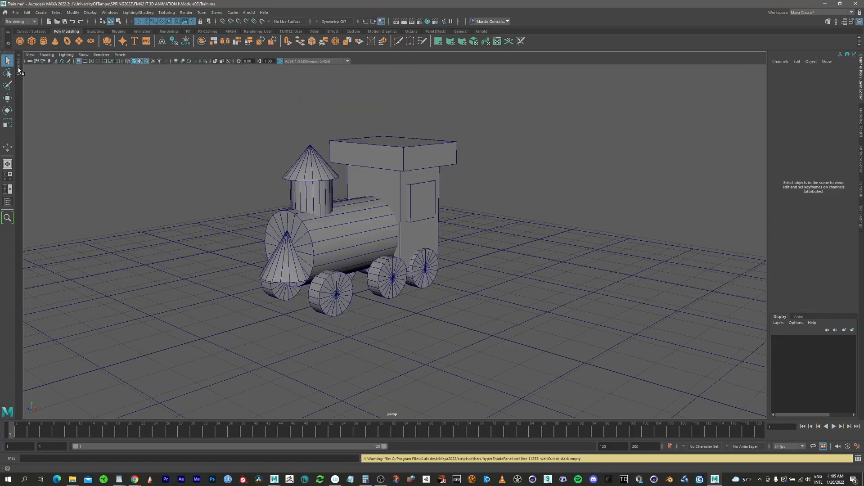
pyautogui.click(18, 61)
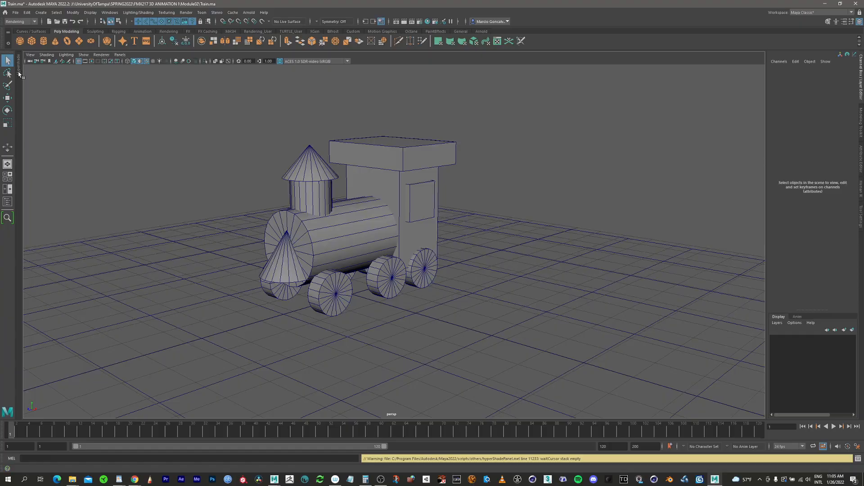
pyautogui.click(19, 73)
pyautogui.click(19, 73)
pyautogui.click(19, 73)
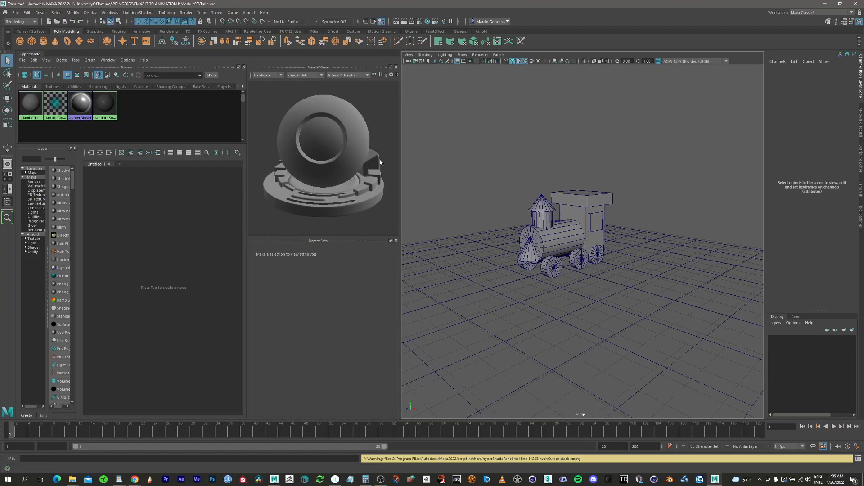
# Widen the docked Hypershade and its Create list to make the material names readable.
pyautogui.moveTo(399, 158); pyautogui.dragTo(459, 158)
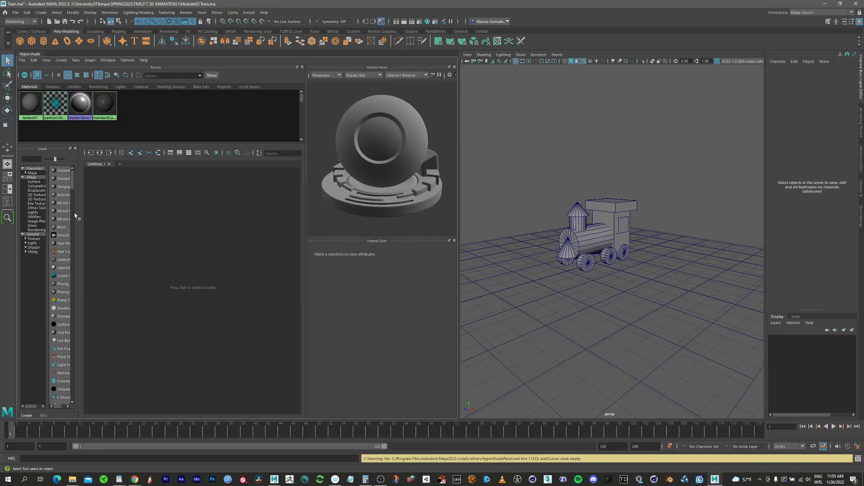
pyautogui.moveTo(75, 216); pyautogui.dragTo(131, 142)
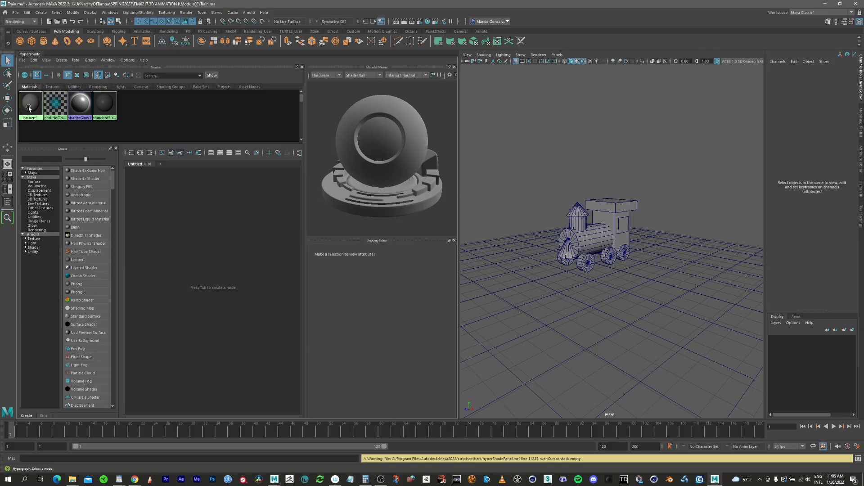
# Graph the input and output connections of the lambert1 material in the work area, and clear the graph.
pyautogui.click(30, 108)
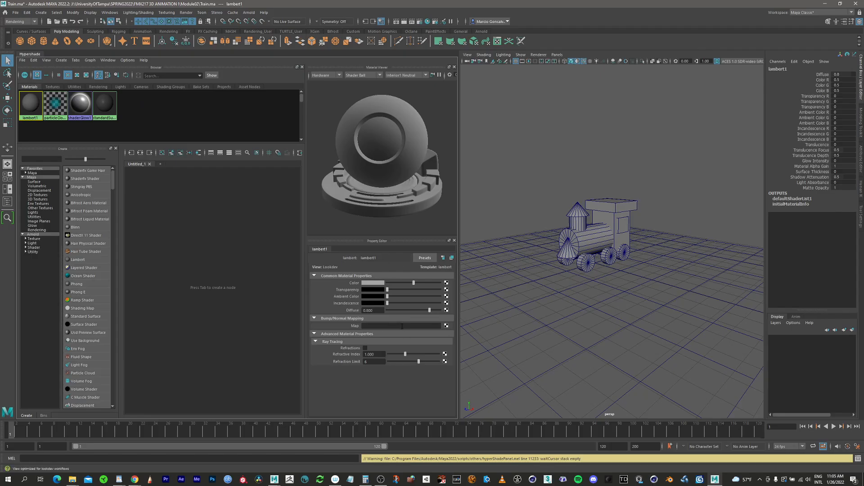
pyautogui.click(140, 153)
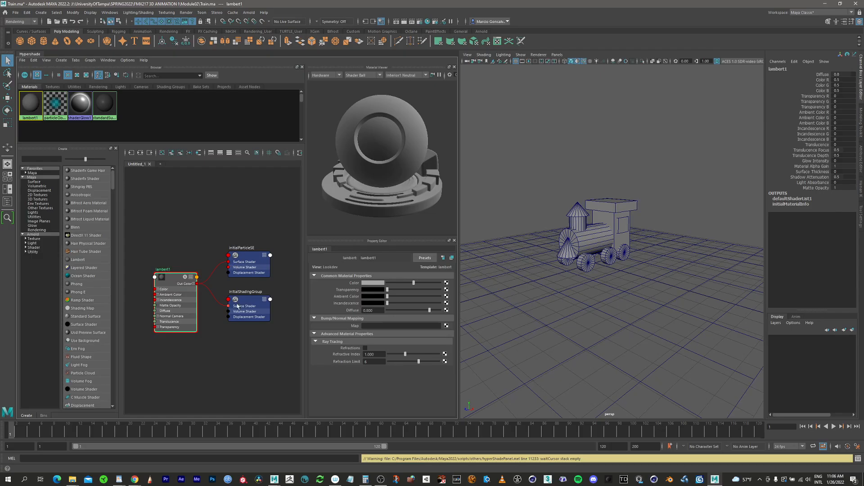
pyautogui.click(162, 153)
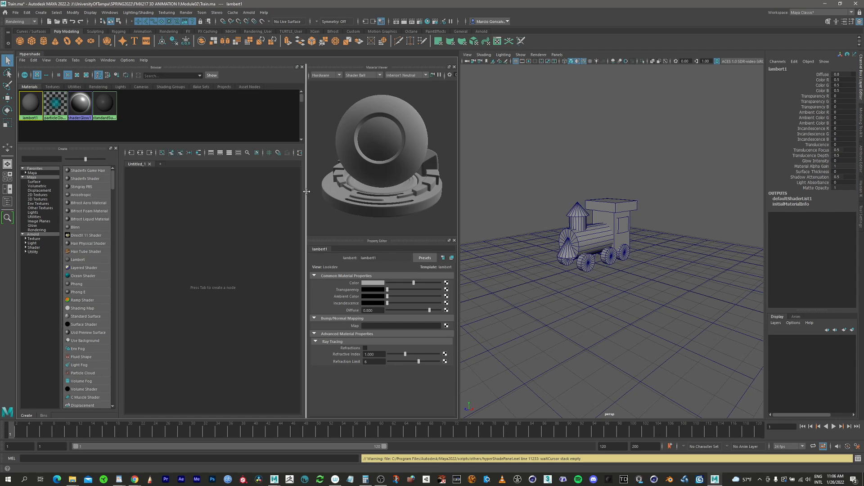
# Create four Blinn materials from the Maya surface shaders.
pyautogui.click(37, 182)
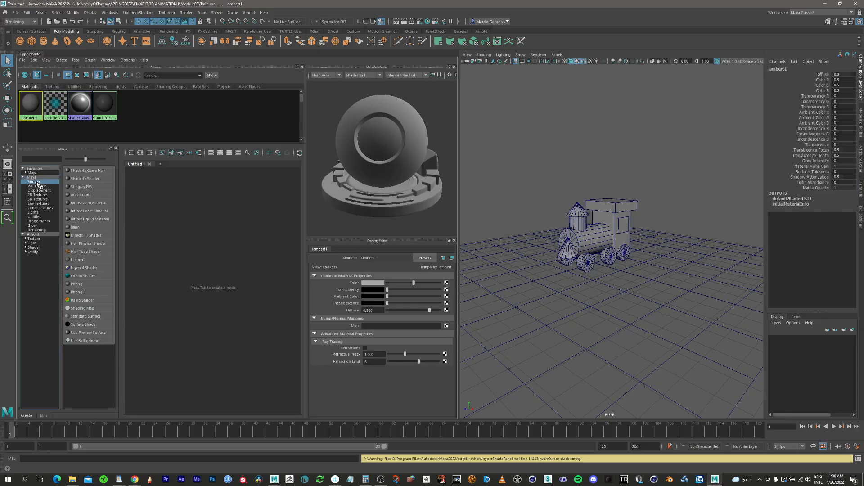
pyautogui.click(75, 228)
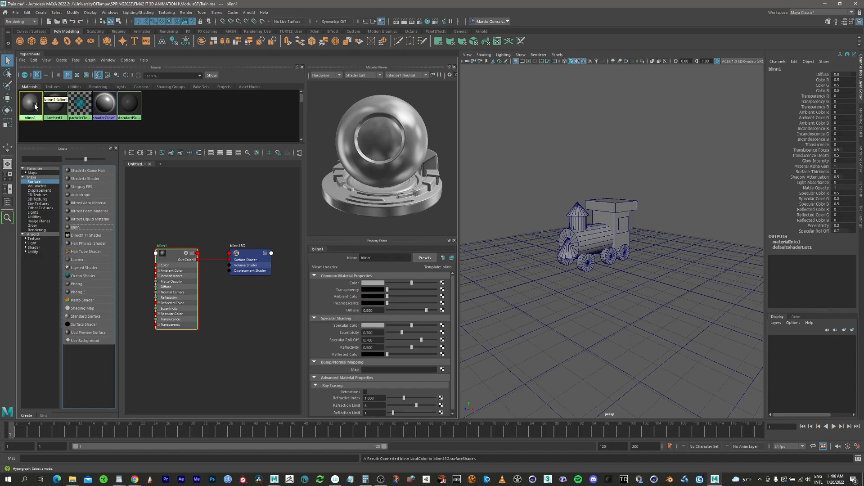
pyautogui.click(76, 228)
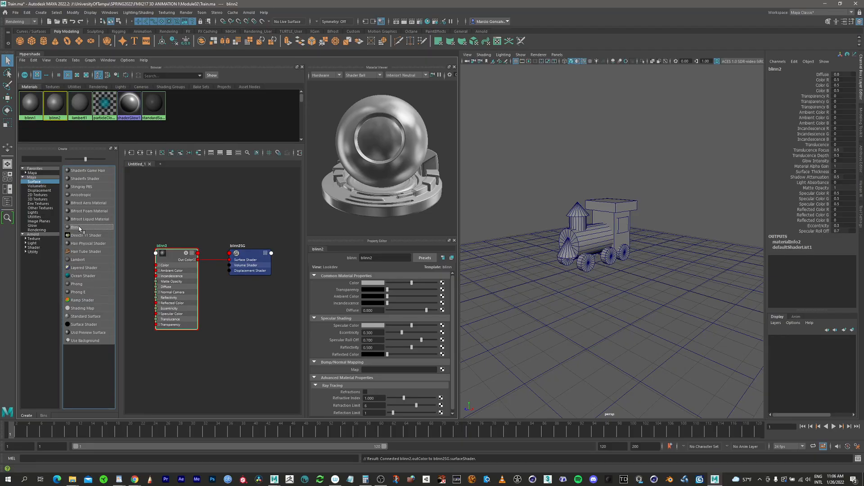
pyautogui.click(79, 228)
pyautogui.click(79, 229)
# Rename the blinn1 material as Green and the blinn2 material as Red.
pyautogui.click(30, 104)
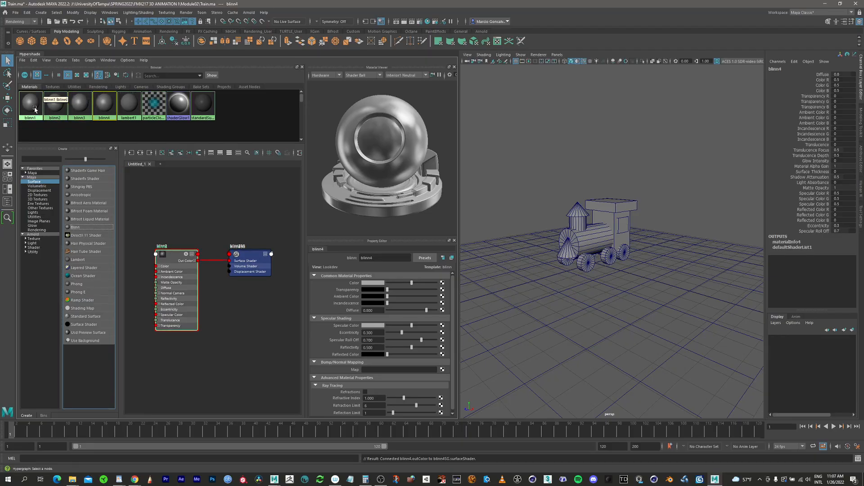
pyautogui.moveTo(379, 258); pyautogui.dragTo(349, 247)
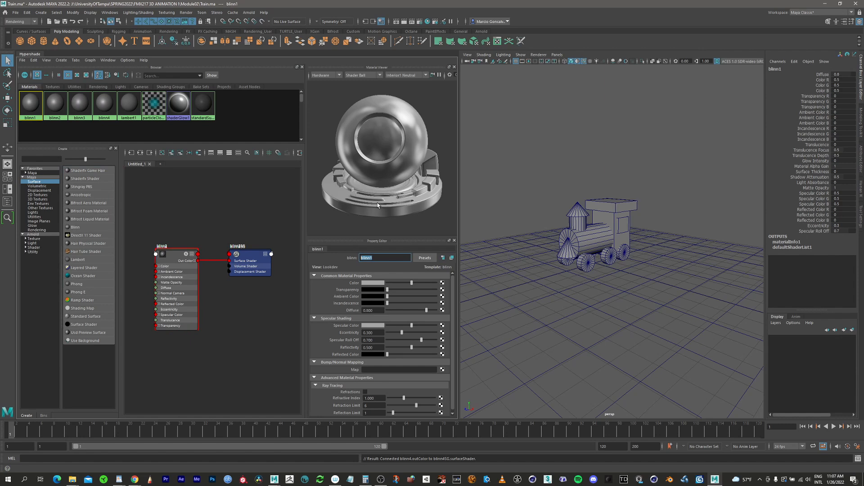
pyautogui.write('Gl')
pyautogui.click(55, 104)
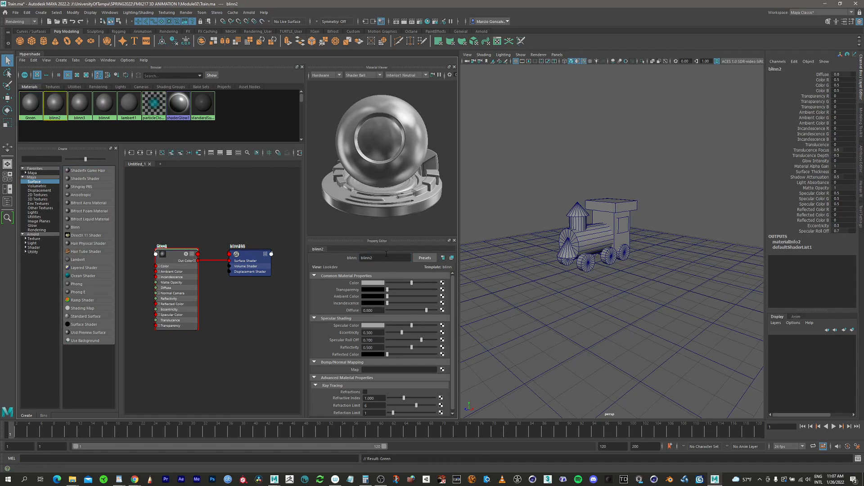
pyautogui.moveTo(379, 258); pyautogui.dragTo(334, 248)
pyautogui.write('Red')
# Rename the blinn3 material as Blue and the blinn4 material as Yellow.
pyautogui.click(80, 104)
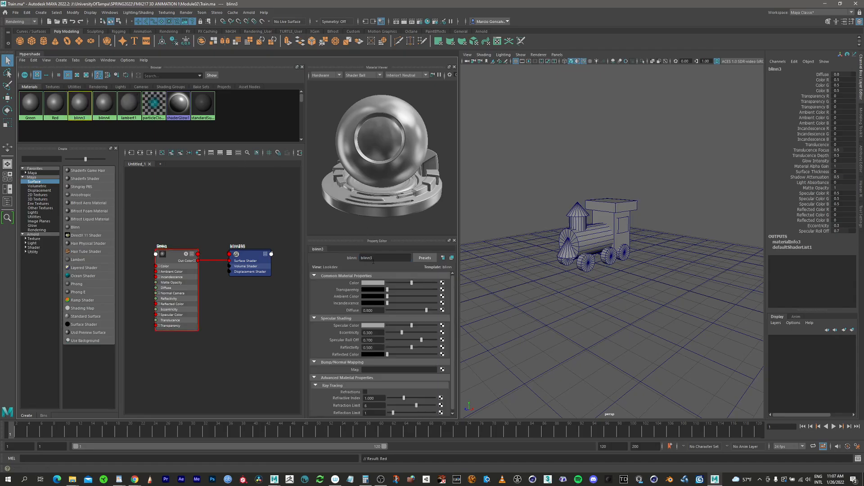
pyautogui.moveTo(378, 258); pyautogui.dragTo(336, 252)
pyautogui.press('BackSpace')
pyautogui.press('BackSpace')
pyautogui.write('lue')
pyautogui.press('Return')
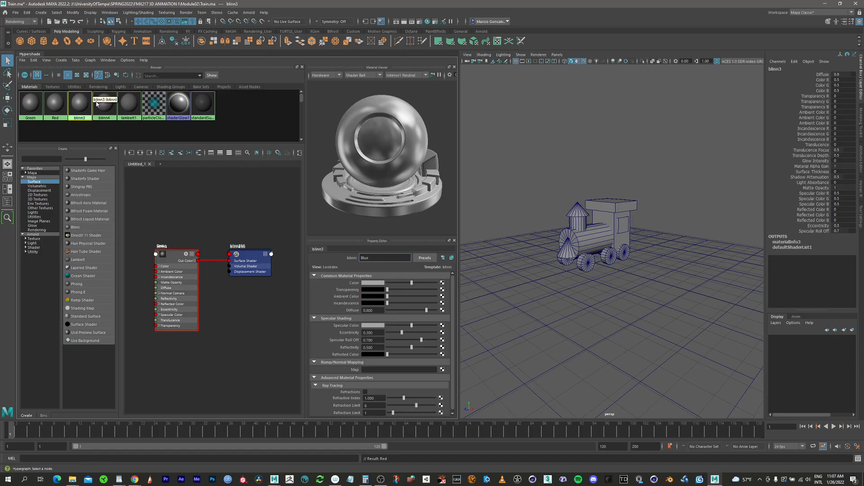
pyautogui.click(104, 103)
pyautogui.doubleClick(361, 258)
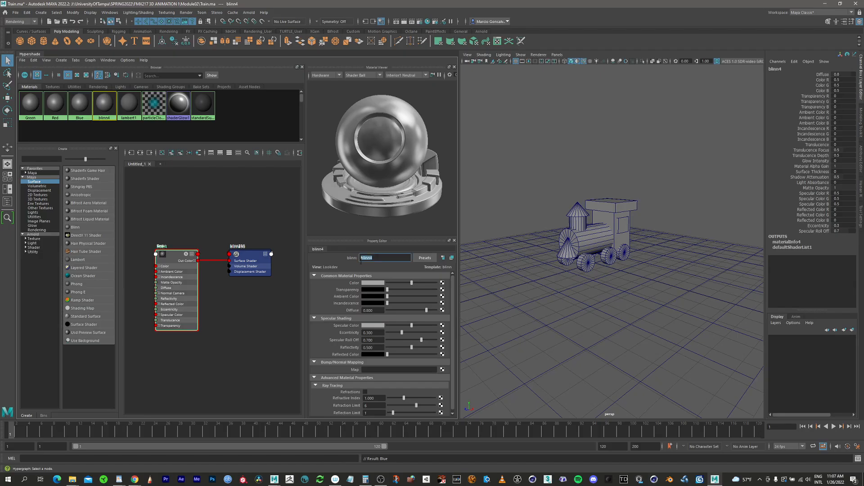
pyautogui.write('Yellow')
pyautogui.press('Return')
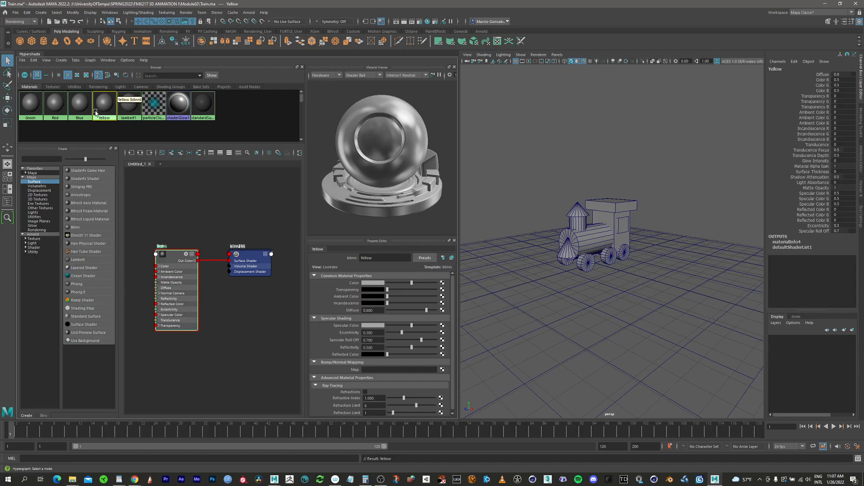
# Set the Green material's color to pure green and the Red material's color to pure red.
pyautogui.click(29, 102)
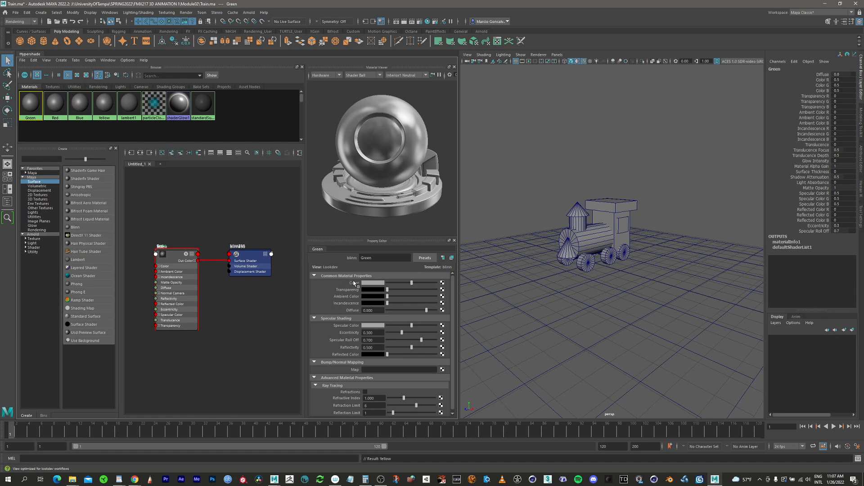
pyautogui.click(372, 284)
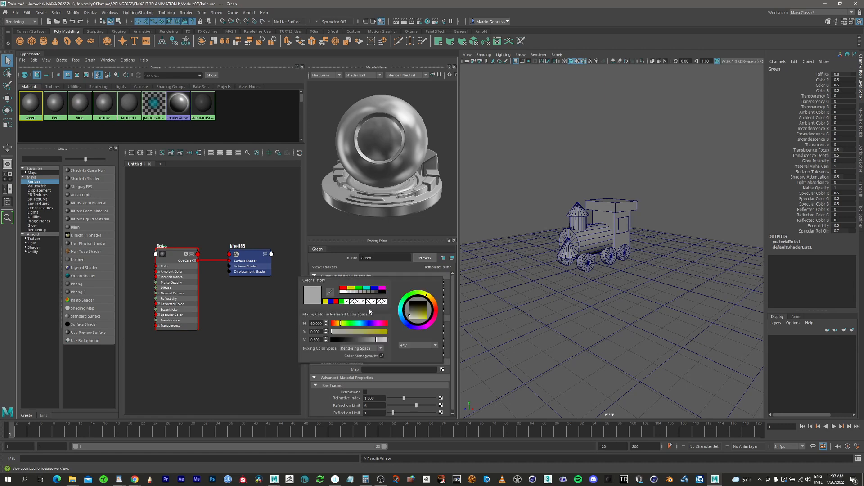
pyautogui.click(360, 289)
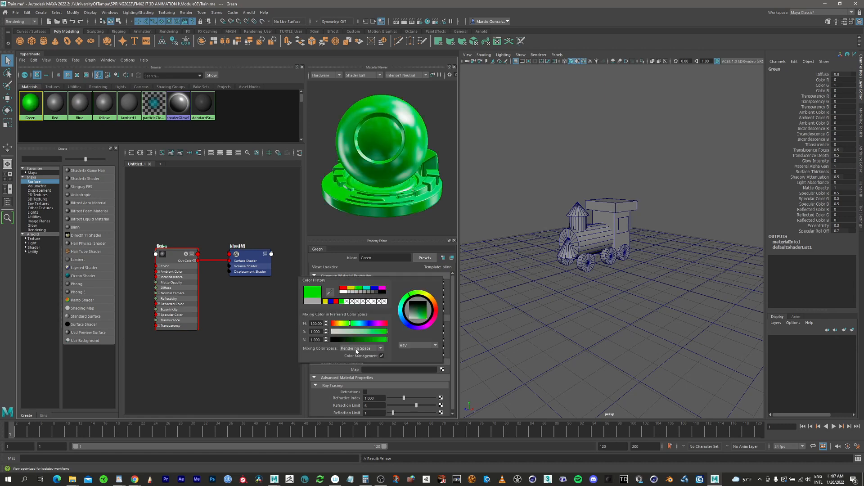
pyautogui.click(54, 106)
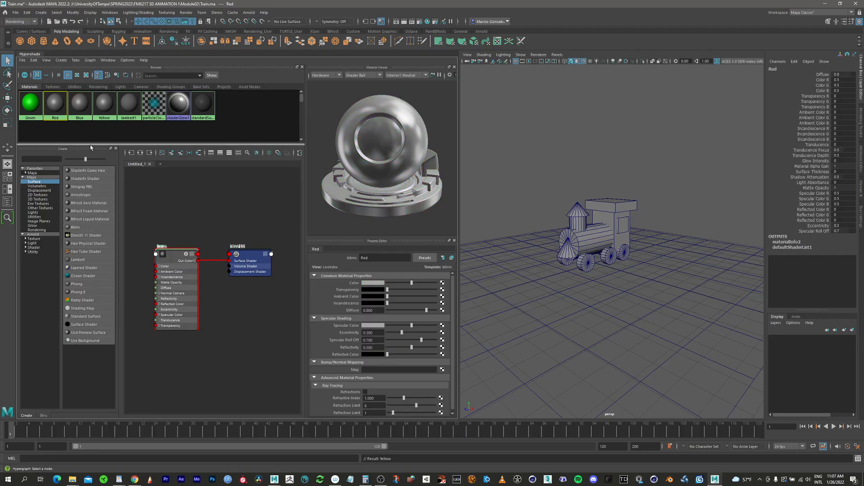
pyautogui.click(376, 285)
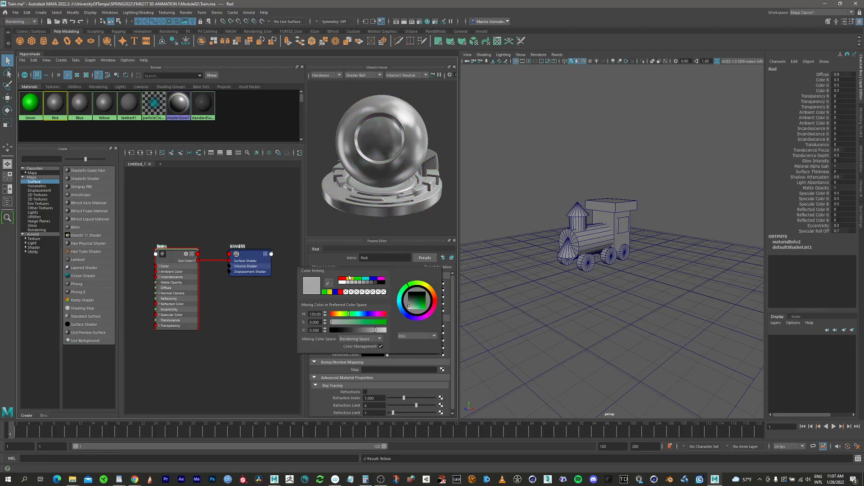
pyautogui.click(342, 279)
# Set the Blue material's color to pure blue and the Yellow material's color to pure yellow.
pyautogui.click(79, 106)
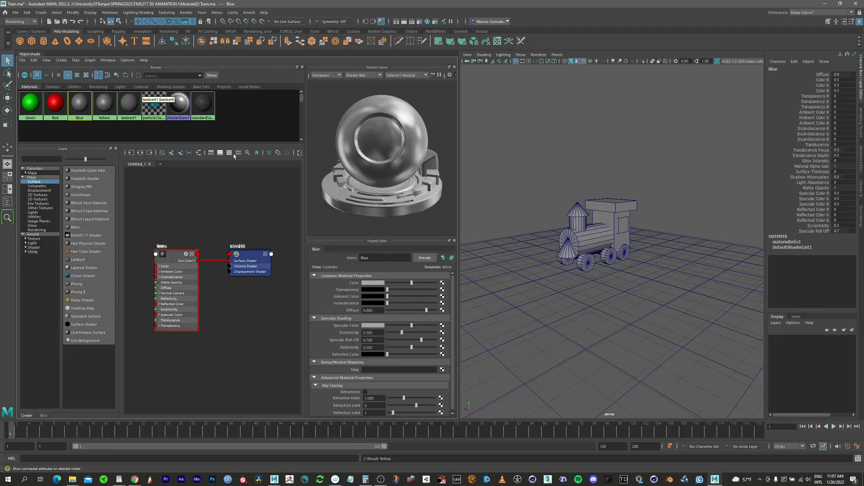
pyautogui.click(372, 283)
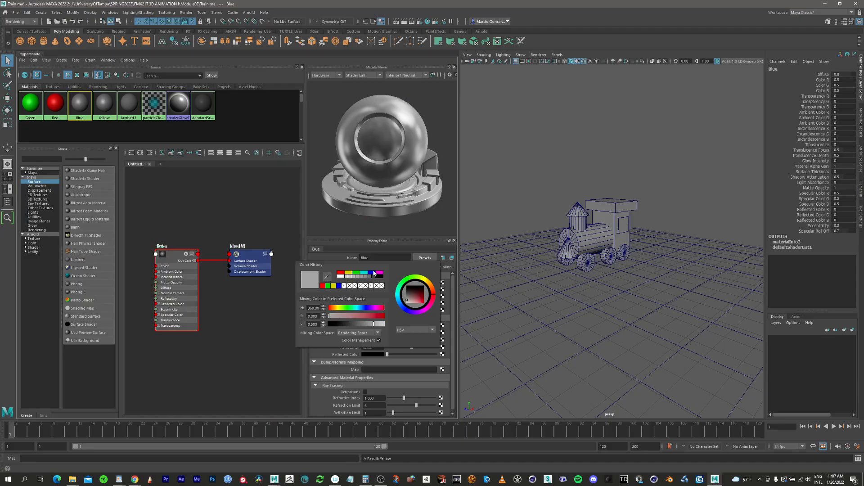
pyautogui.click(373, 273)
pyautogui.click(112, 115)
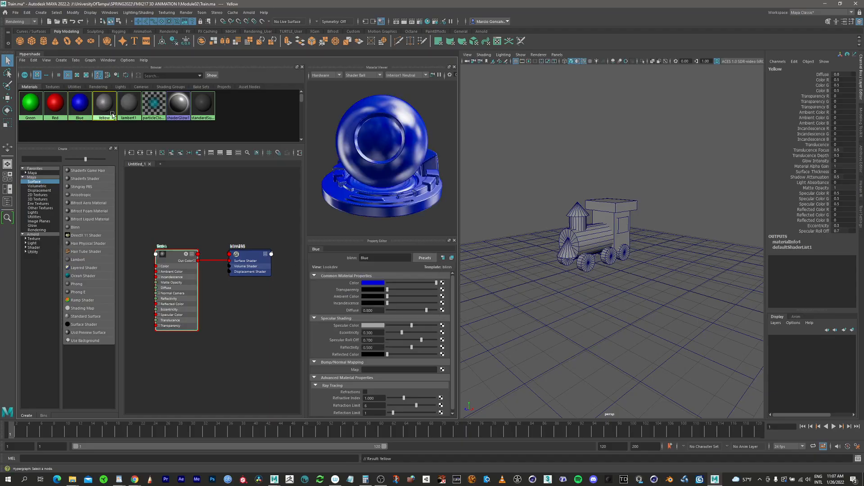
pyautogui.click(373, 283)
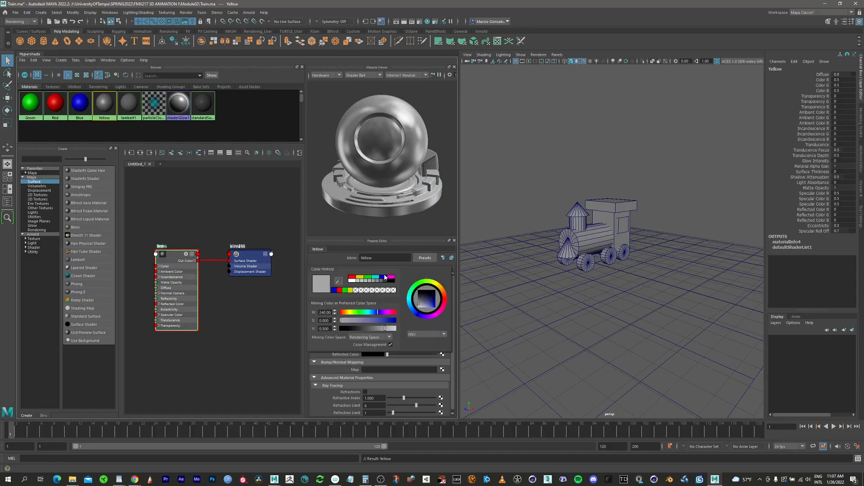
pyautogui.click(360, 278)
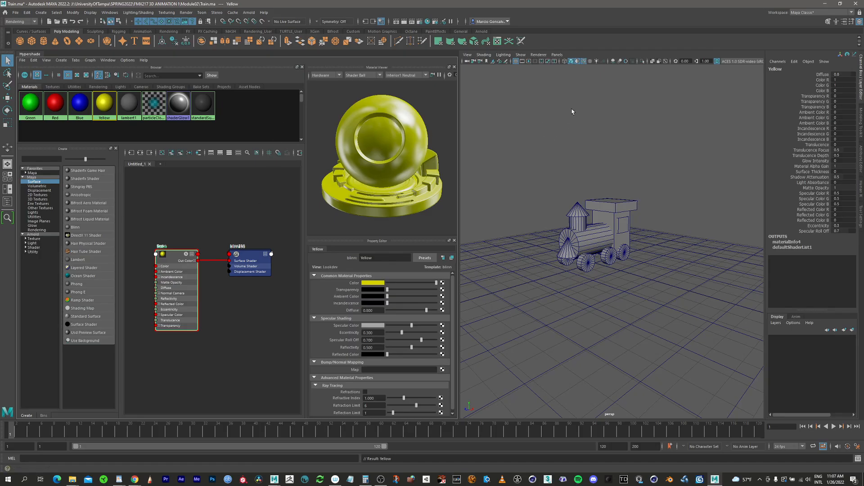
# Assign the Green material to the train's cab body, boiler cylinder and chimney cylinder together.
pyautogui.keyDown('alt'); pyautogui.moveTo(616, 210); pyautogui.dragTo(636, 212, button='right'); pyautogui.keyUp('alt')
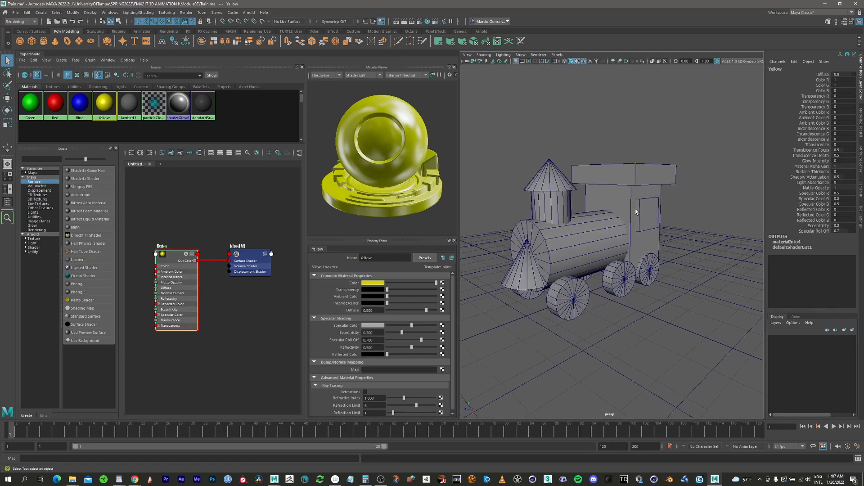
pyautogui.click(630, 203)
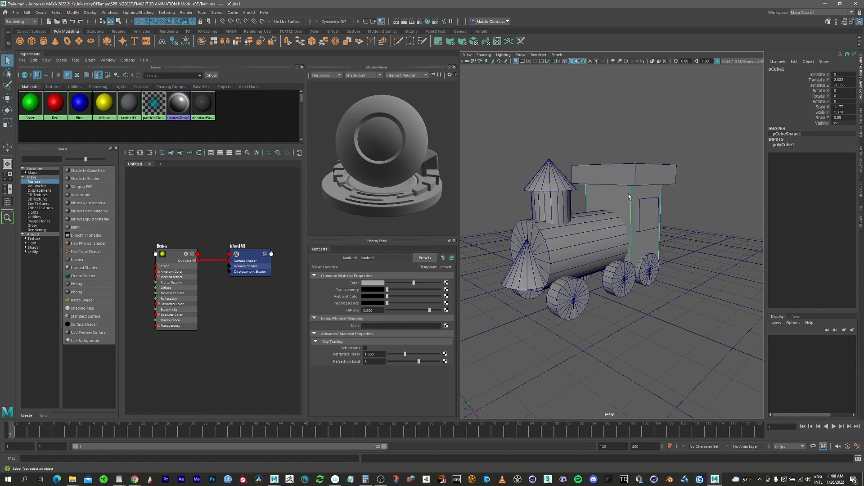
pyautogui.click(596, 236)
pyautogui.keyDown('shift'); pyautogui.click(561, 205); pyautogui.keyUp('shift')
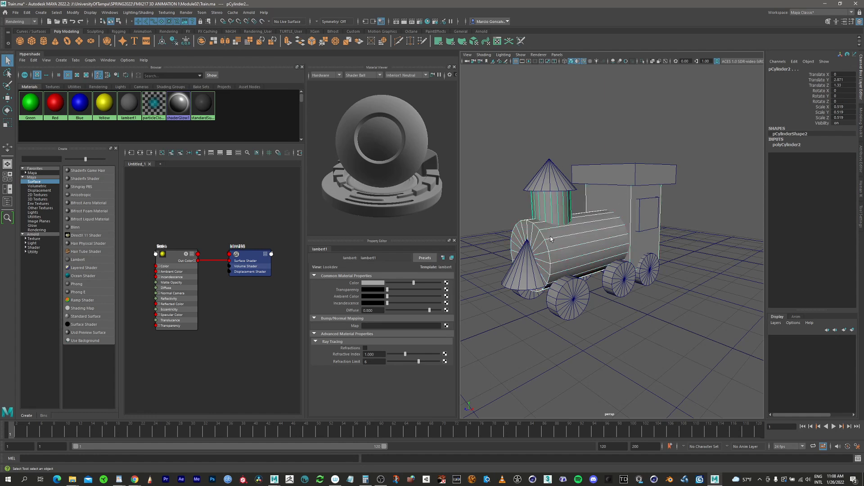
pyautogui.moveTo(603, 240)
pyautogui.keyDown('alt'); pyautogui.mouseDown()
pyautogui.moveTo(577, 243)
pyautogui.moveTo(608, 243)
pyautogui.mouseUp(); pyautogui.keyUp('alt')
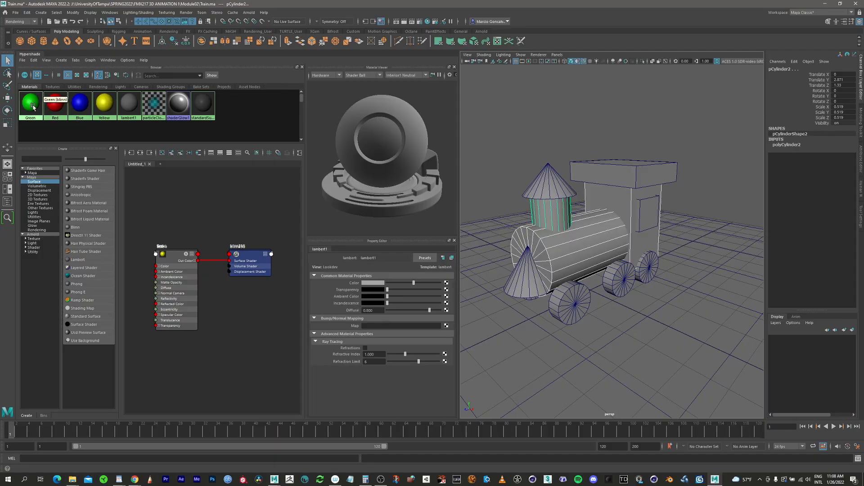
pyautogui.click(34, 107)
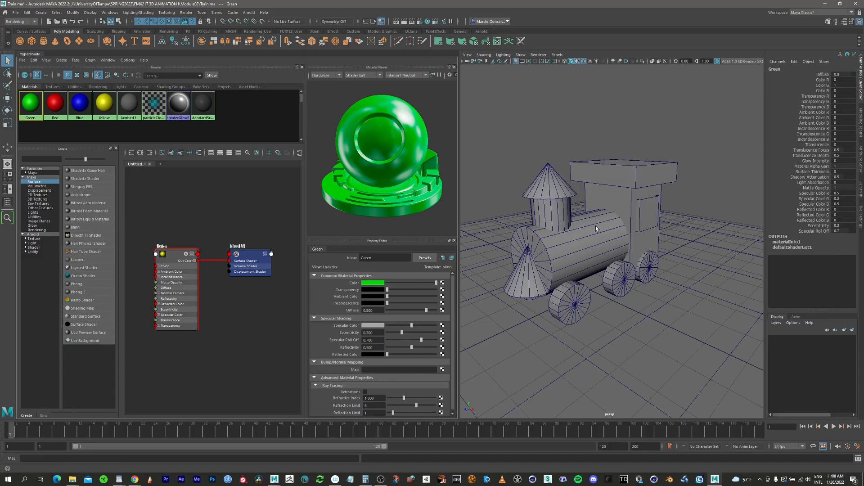
pyautogui.hotkey('ctrl', 'z')
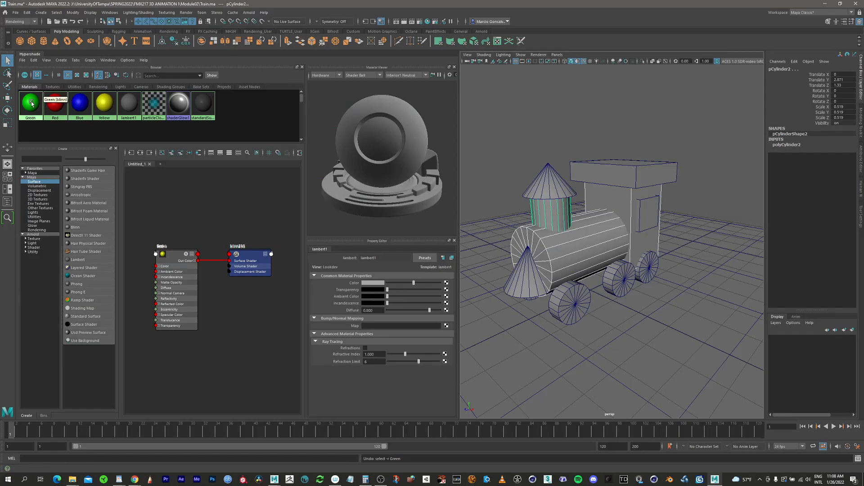
pyautogui.moveTo(32, 103); pyautogui.dragTo(72, 84, button='right')
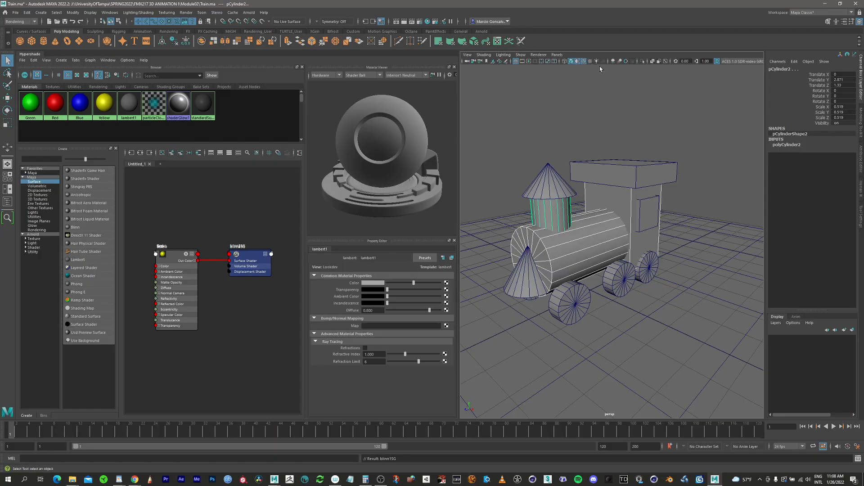
# Turn off the default material override in the perspective view so the assigned materials display.
pyautogui.click(579, 63)
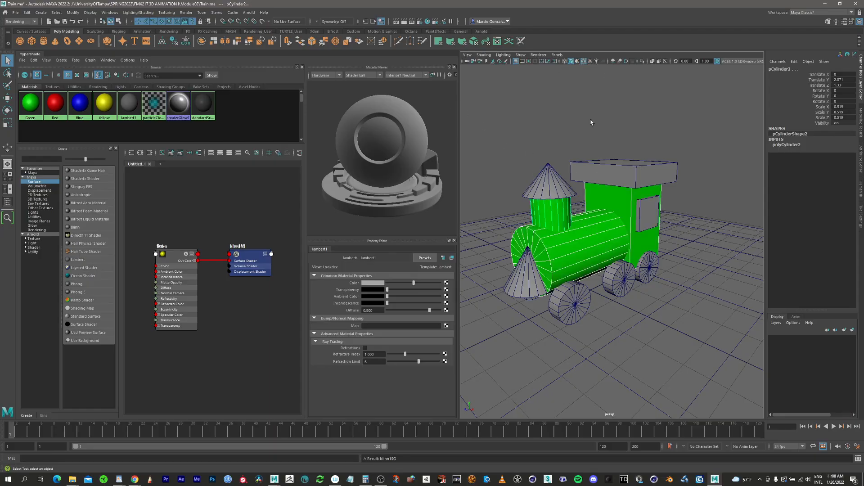
pyautogui.click(578, 63)
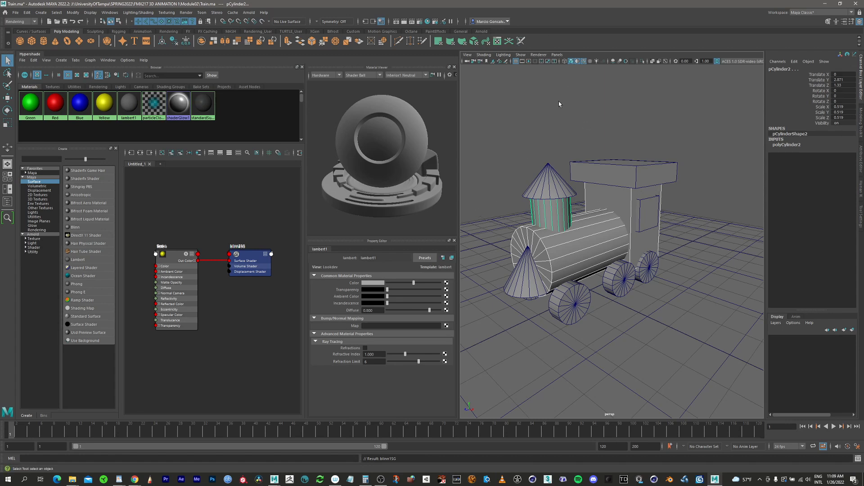
pyautogui.click(578, 62)
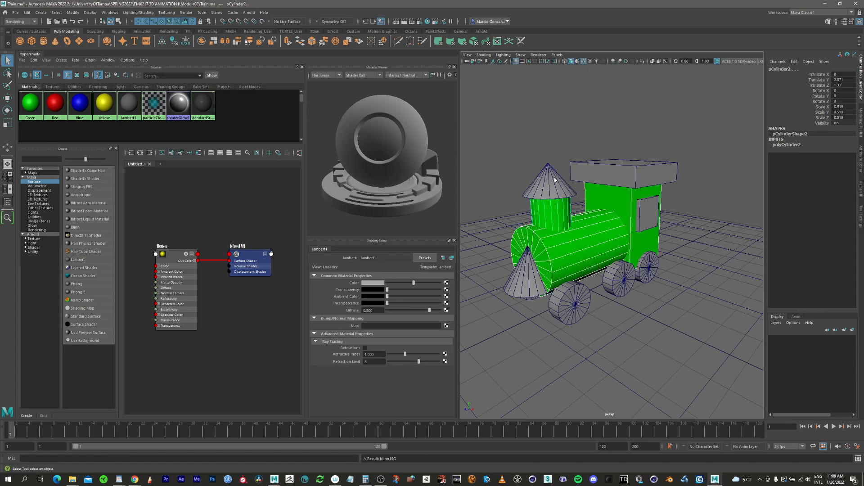
# Assign the Red material to the cab's roof and the window boxes on both sides of the cab.
pyautogui.click(640, 183)
pyautogui.click(655, 221)
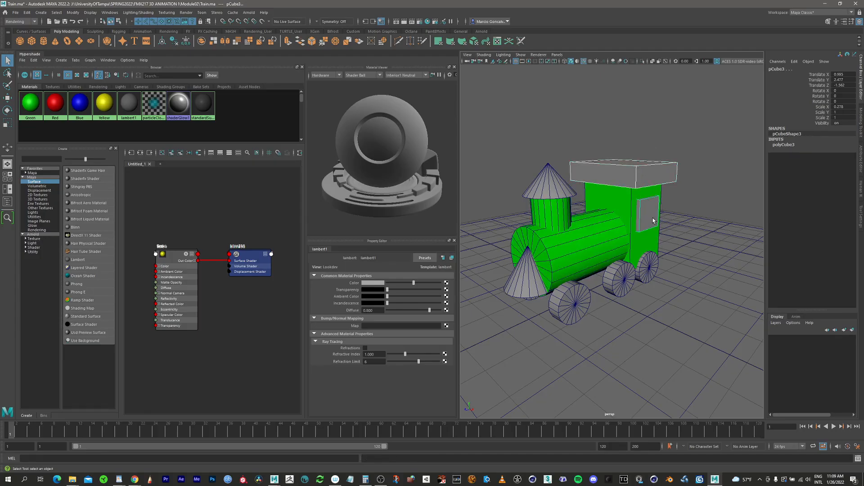
pyautogui.keyDown('alt'); pyautogui.moveTo(595, 200); pyautogui.dragTo(688, 210); pyautogui.keyUp('alt')
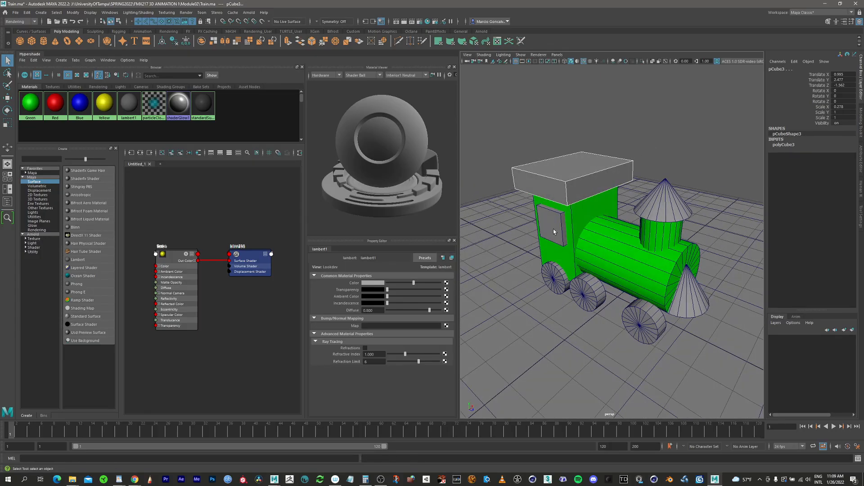
pyautogui.keyDown('shift'); pyautogui.click(557, 230); pyautogui.keyUp('shift')
pyautogui.moveTo(631, 171)
pyautogui.keyDown('alt'); pyautogui.mouseDown()
pyautogui.moveTo(597, 177)
pyautogui.moveTo(629, 178)
pyautogui.mouseUp(); pyautogui.keyUp('alt')
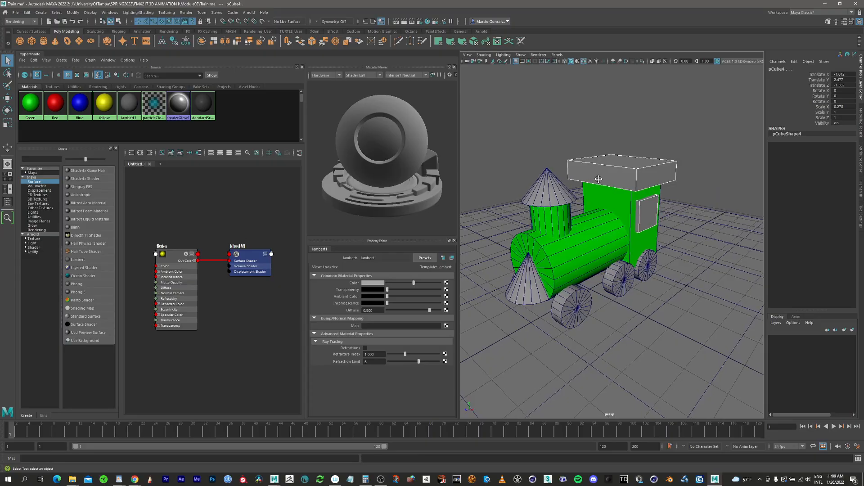
pyautogui.keyDown('alt'); pyautogui.moveTo(551, 177); pyautogui.dragTo(585, 189); pyautogui.keyUp('alt')
pyautogui.moveTo(55, 102); pyautogui.dragTo(61, 77, button='right')
# Assign the Blue material to all six wheels of the train together.
pyautogui.keyDown('alt'); pyautogui.moveTo(569, 227); pyautogui.dragTo(594, 146); pyautogui.keyUp('alt')
pyautogui.click(559, 236)
pyautogui.keyDown('shift'); pyautogui.click(602, 217); pyautogui.keyUp('shift')
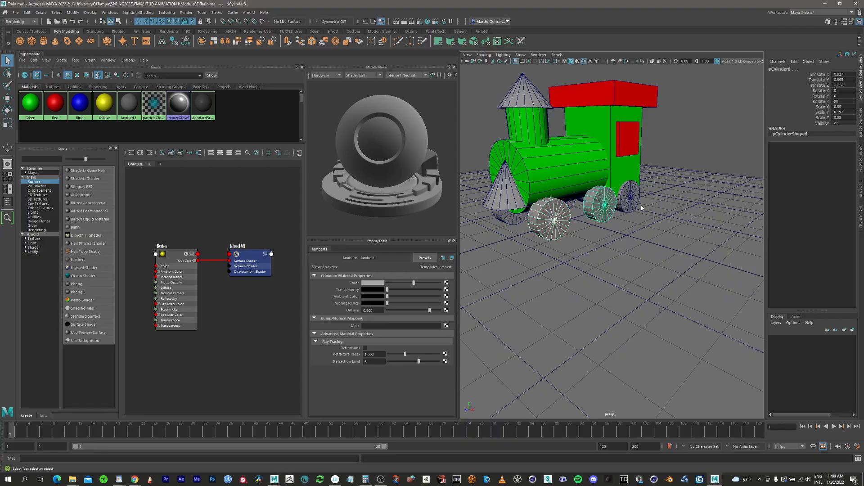
pyautogui.keyDown('shift'); pyautogui.click(634, 205); pyautogui.keyUp('shift')
pyautogui.keyDown('alt'); pyautogui.moveTo(535, 243); pyautogui.dragTo(599, 267); pyautogui.keyUp('alt')
pyautogui.click(599, 268)
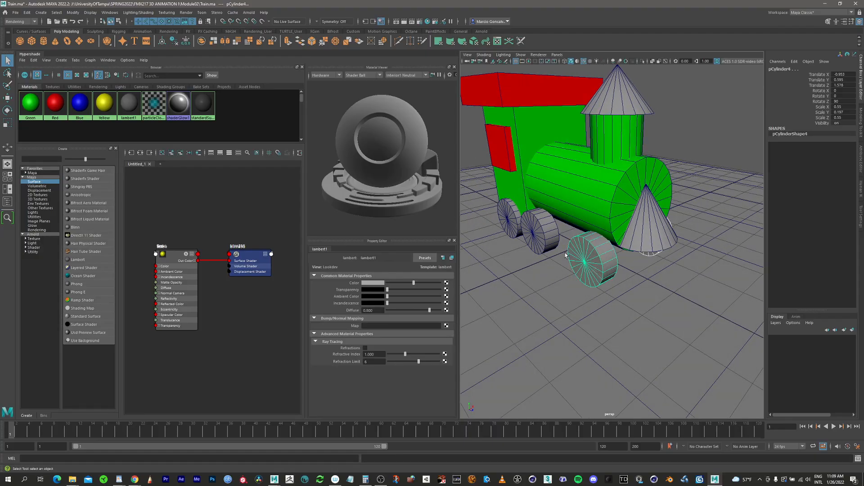
pyautogui.keyDown('shift'); pyautogui.click(544, 240); pyautogui.keyUp('shift')
pyautogui.keyDown('shift'); pyautogui.click(513, 235); pyautogui.keyUp('shift')
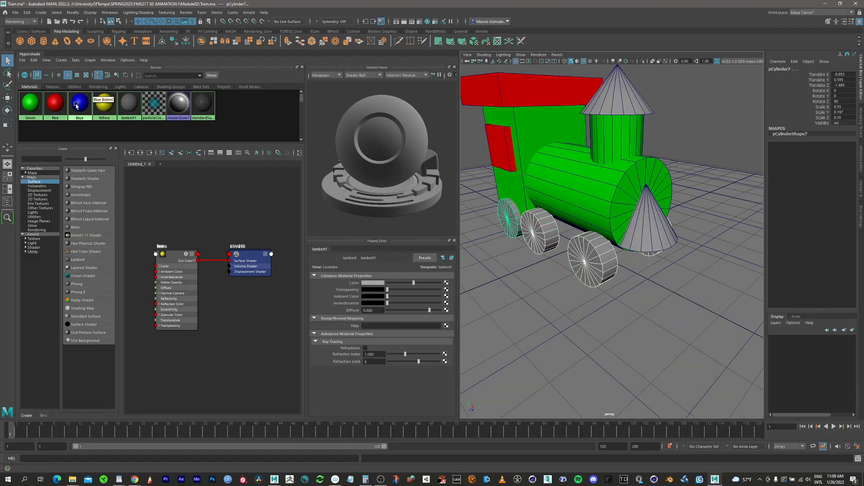
pyautogui.moveTo(84, 111); pyautogui.dragTo(119, 85, button='right')
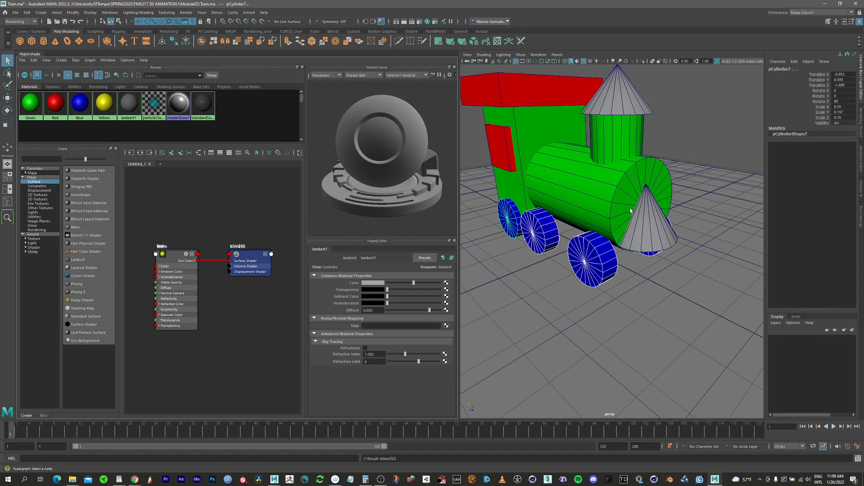
# Assign the Yellow material to the chimney cone and the front cone.
pyautogui.keyDown('alt'); pyautogui.moveTo(535, 182); pyautogui.dragTo(548, 81); pyautogui.keyUp('alt')
pyautogui.click(540, 88)
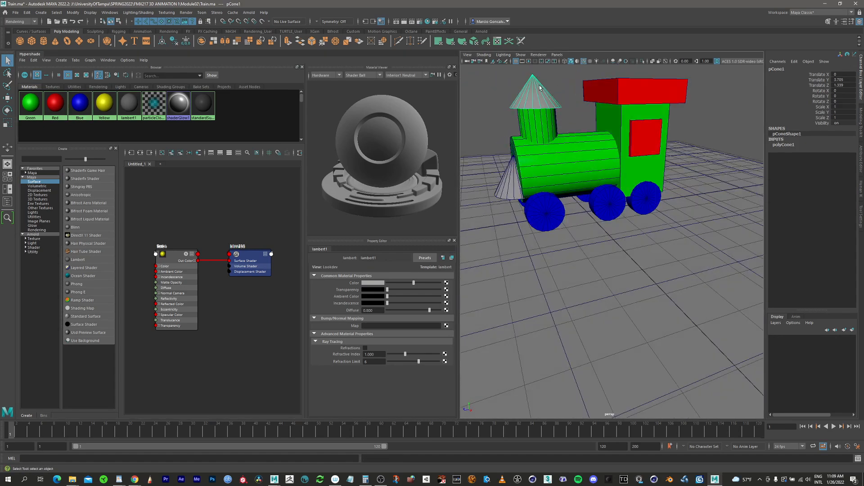
pyautogui.keyDown('shift'); pyautogui.click(515, 189); pyautogui.keyUp('shift')
pyautogui.keyDown('alt'); pyautogui.moveTo(531, 117); pyautogui.dragTo(608, 227); pyautogui.keyUp('alt')
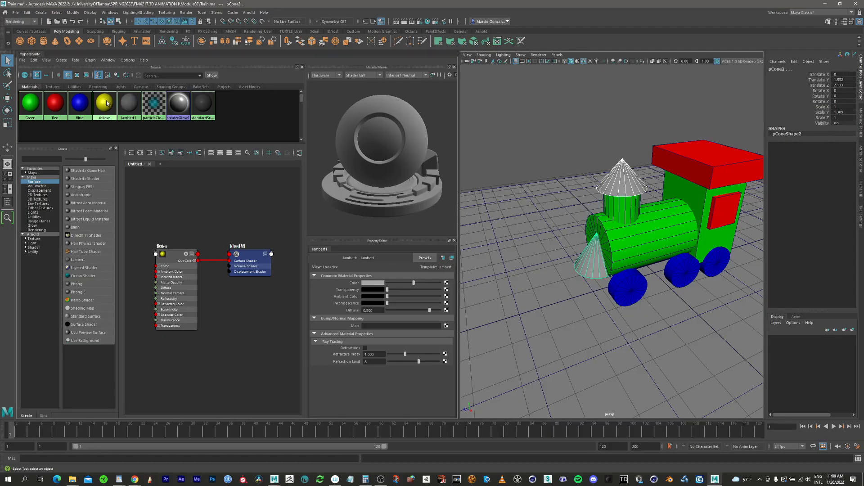
pyautogui.moveTo(107, 102); pyautogui.dragTo(112, 85, button='right')
pyautogui.keyDown('alt'); pyautogui.moveTo(680, 267); pyautogui.dragTo(578, 228); pyautogui.keyUp('alt')
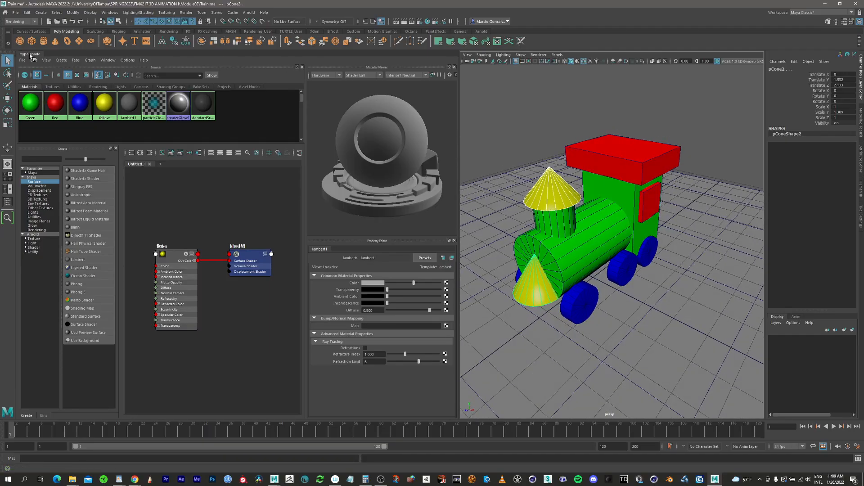
# Restore the single perspective view and close the Hypershade window.
pyautogui.click(29, 54)
pyautogui.click(19, 66)
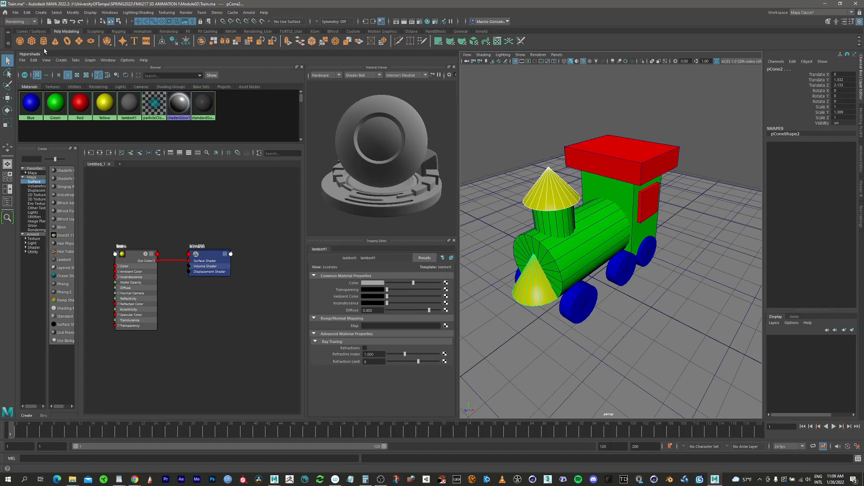
pyautogui.moveTo(41, 55); pyautogui.dragTo(96, 103)
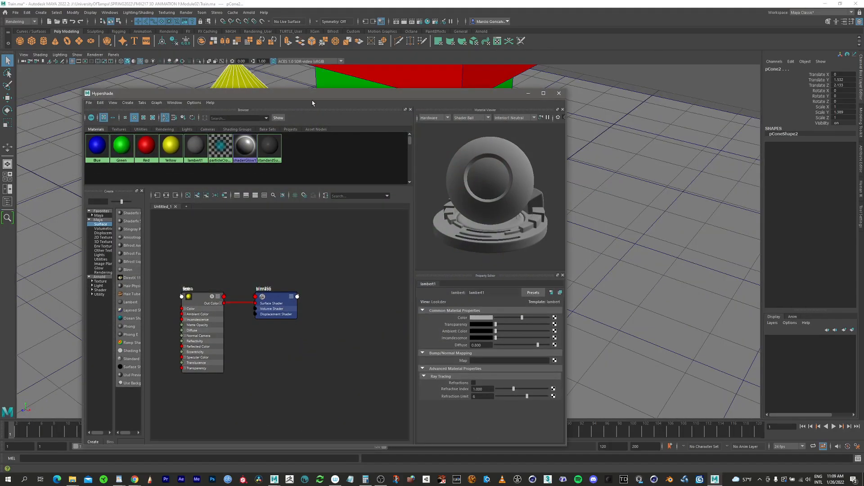
pyautogui.moveTo(373, 95); pyautogui.dragTo(335, 94)
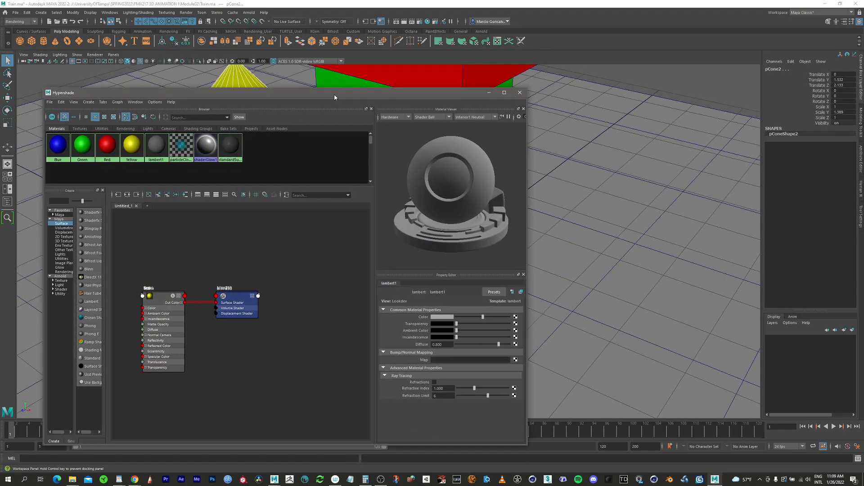
pyautogui.click(520, 93)
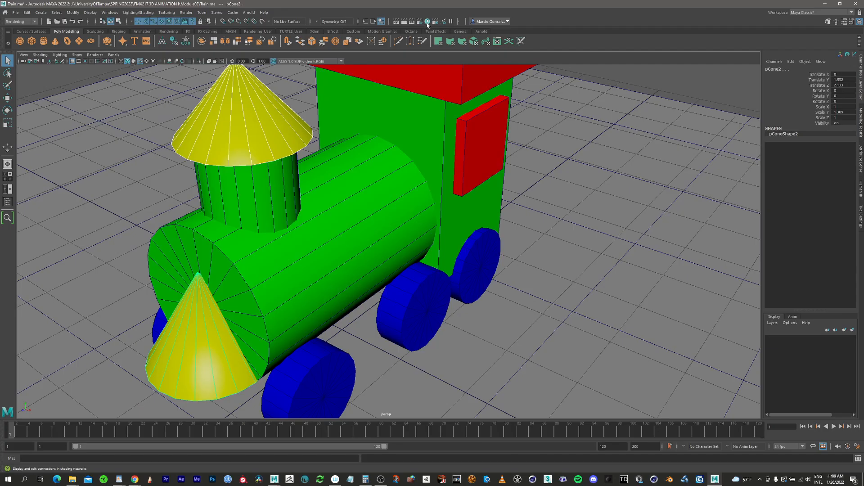
pyautogui.click(427, 21)
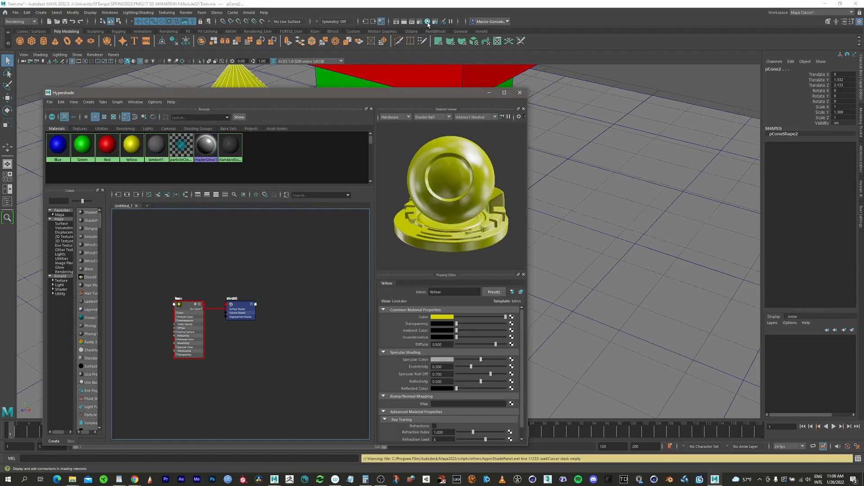
pyautogui.click(519, 93)
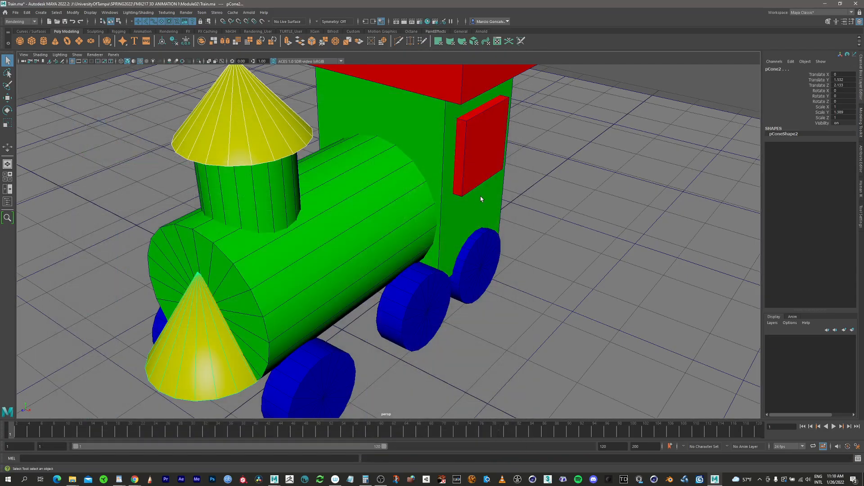
# Frame the whole train in the perspective view and save the scene.
pyautogui.keyDown('alt'); pyautogui.moveTo(481, 199); pyautogui.dragTo(382, 214, button='right'); pyautogui.keyUp('alt')
pyautogui.keyDown('alt'); pyautogui.moveTo(400, 214); pyautogui.dragTo(469, 238, button='middle'); pyautogui.keyUp('alt')
pyautogui.moveTo(478, 254)
pyautogui.keyDown('alt'); pyautogui.mouseDown()
pyautogui.moveTo(427, 240)
pyautogui.moveTo(504, 243)
pyautogui.moveTo(475, 243)
pyautogui.mouseUp(); pyautogui.keyUp('alt')
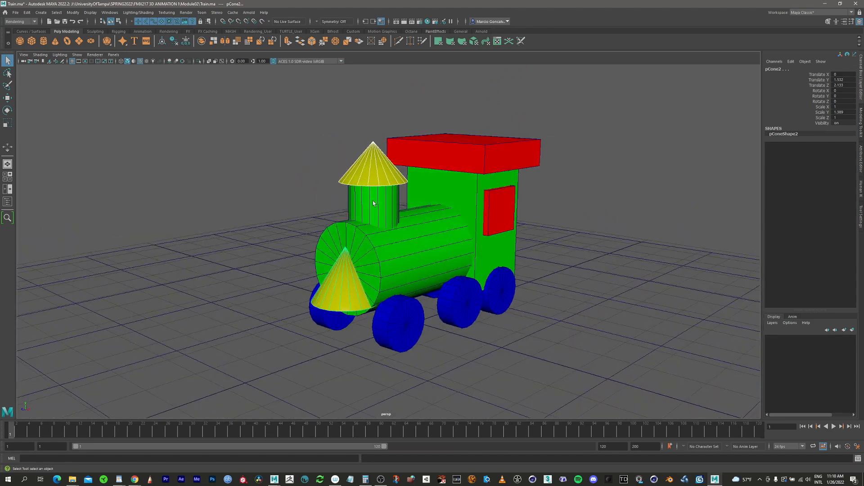
pyautogui.click(15, 13)
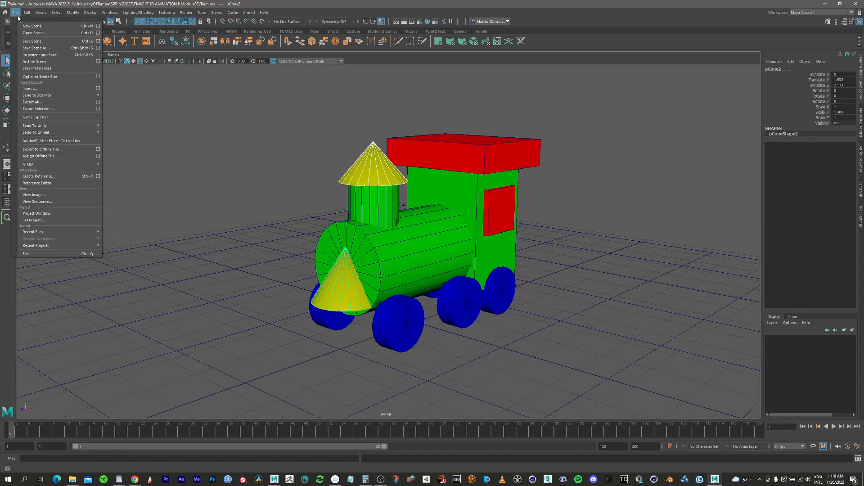
pyautogui.click(40, 42)
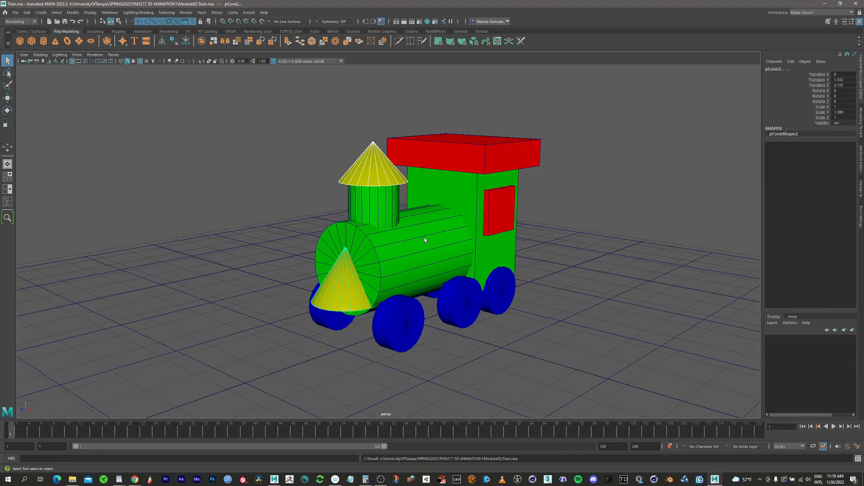
# Compose a three-quarter perspective view of the train and display the Outliner beside it.
pyautogui.moveTo(439, 247)
pyautogui.keyDown('alt'); pyautogui.mouseDown()
pyautogui.moveTo(395, 234)
pyautogui.moveTo(427, 249)
pyautogui.mouseUp(); pyautogui.keyUp('alt')
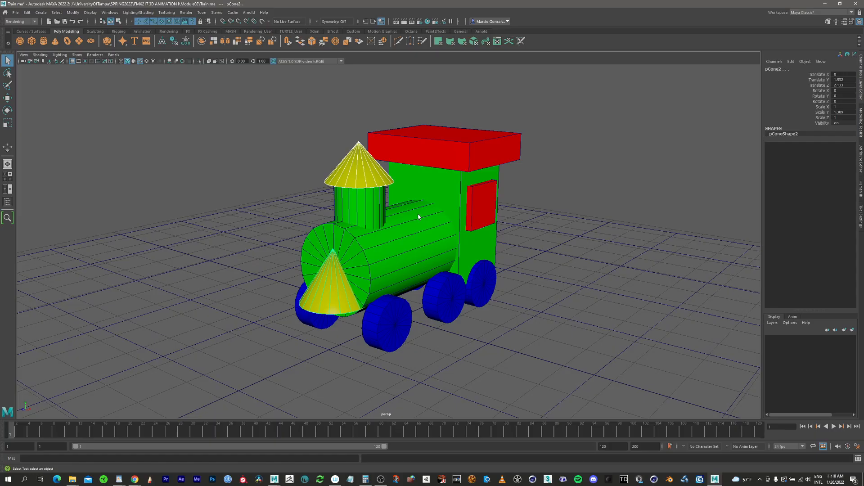
pyautogui.scroll(-2, 439, 198)
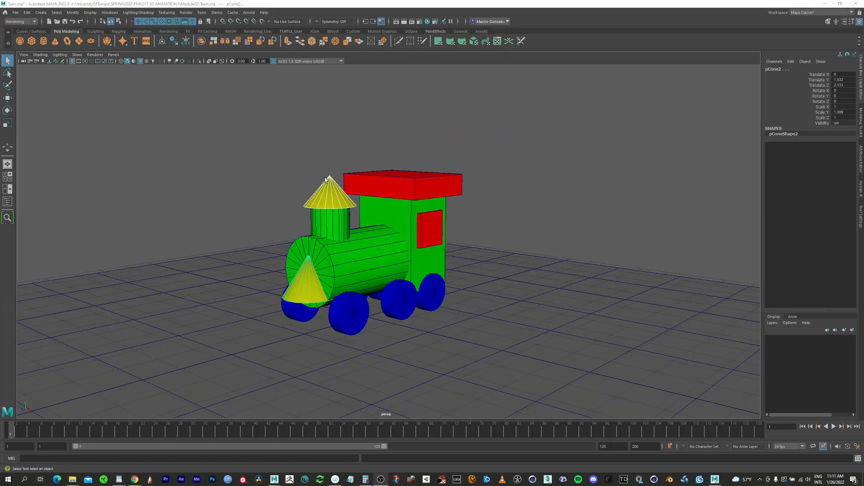
pyautogui.keyDown('alt'); pyautogui.moveTo(341, 234); pyautogui.dragTo(358, 225, button='middle'); pyautogui.keyUp('alt')
pyautogui.keyDown('alt'); pyautogui.moveTo(358, 225); pyautogui.dragTo(343, 197); pyautogui.keyUp('alt')
pyautogui.press('space')
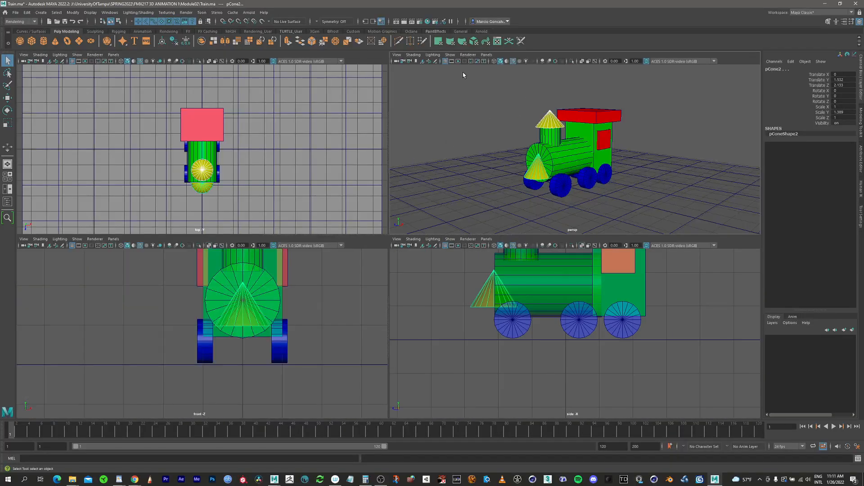
pyautogui.click(6, 204)
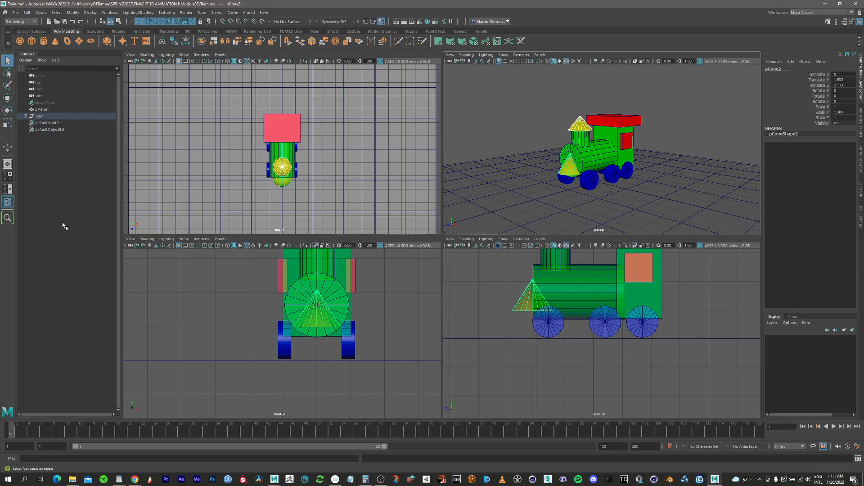
pyautogui.press('space')
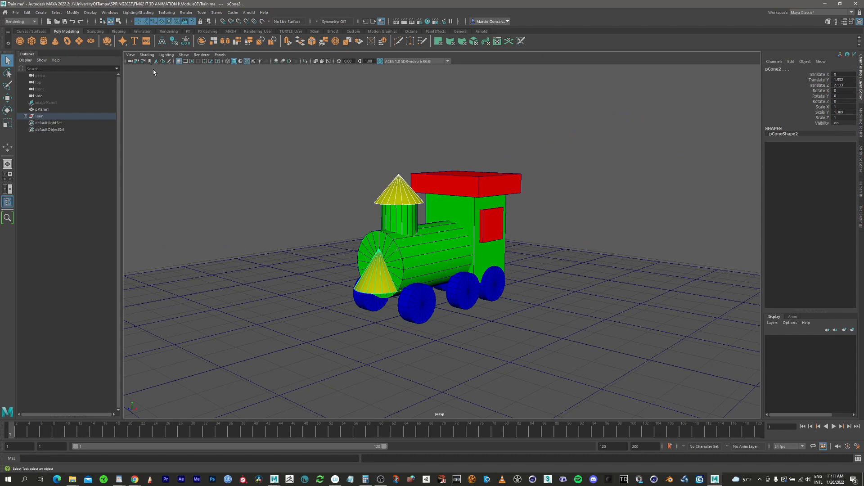
# Create a camera from the current view and rename it Train_Camera.
pyautogui.click(132, 56)
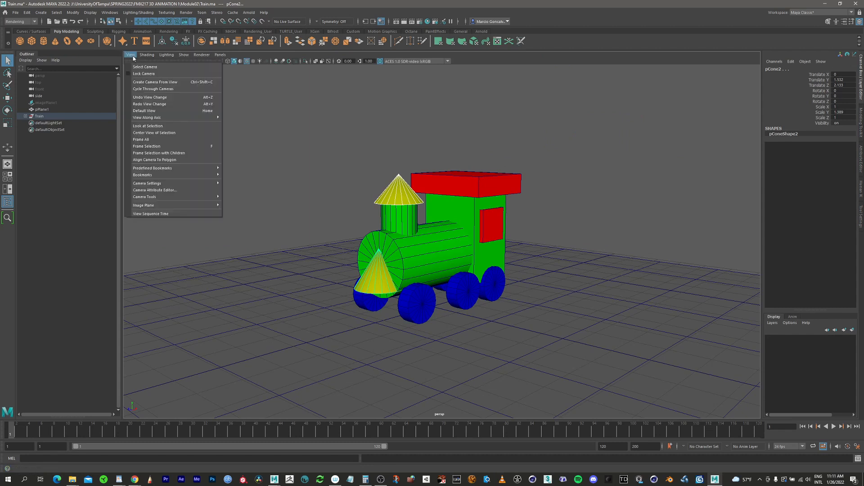
pyautogui.click(170, 84)
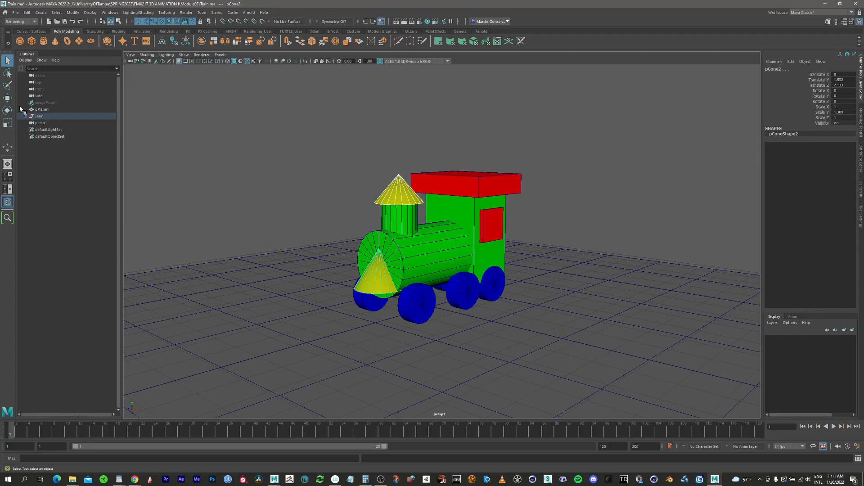
pyautogui.click(41, 123)
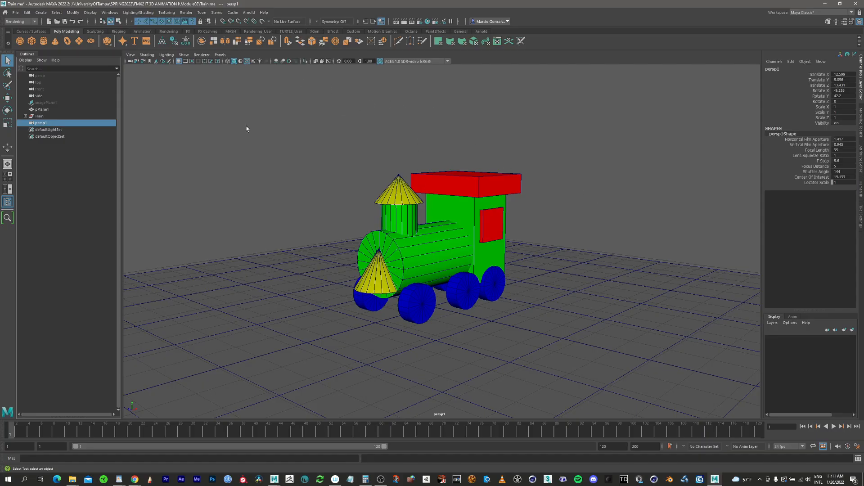
pyautogui.doubleClick(44, 124)
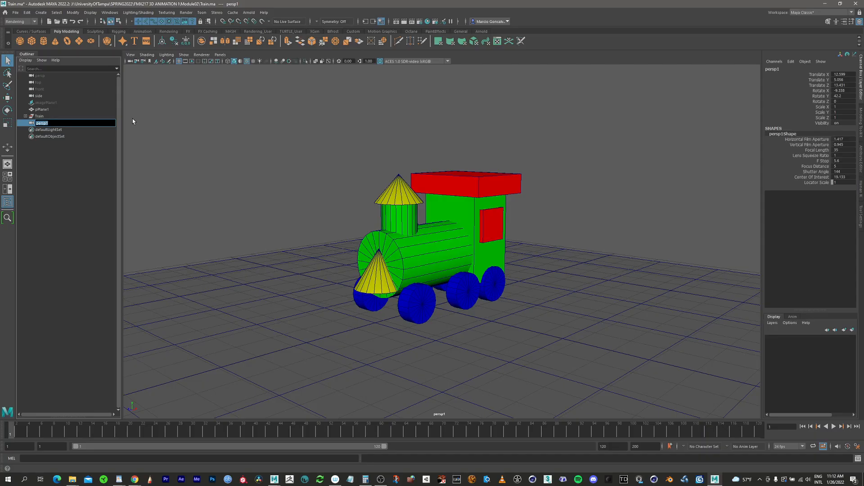
pyautogui.write('Train Camera')
pyautogui.press('Return')
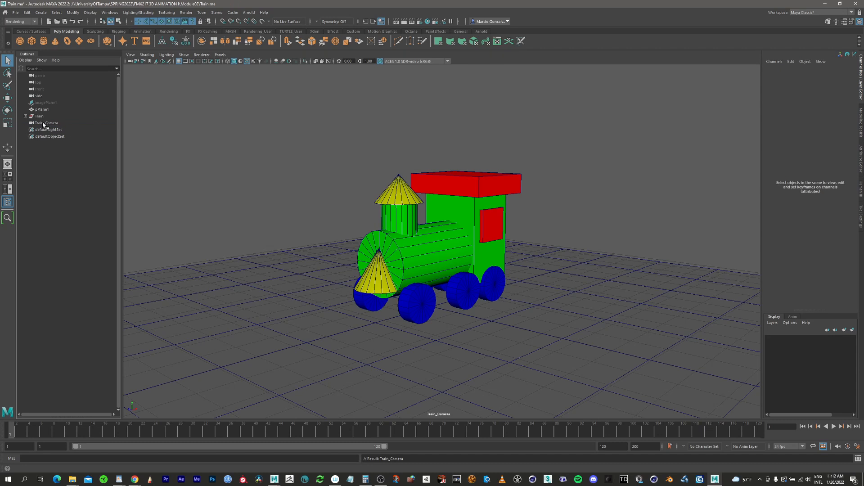
# Set the viewport to look through Train_Camera.
pyautogui.click(220, 54)
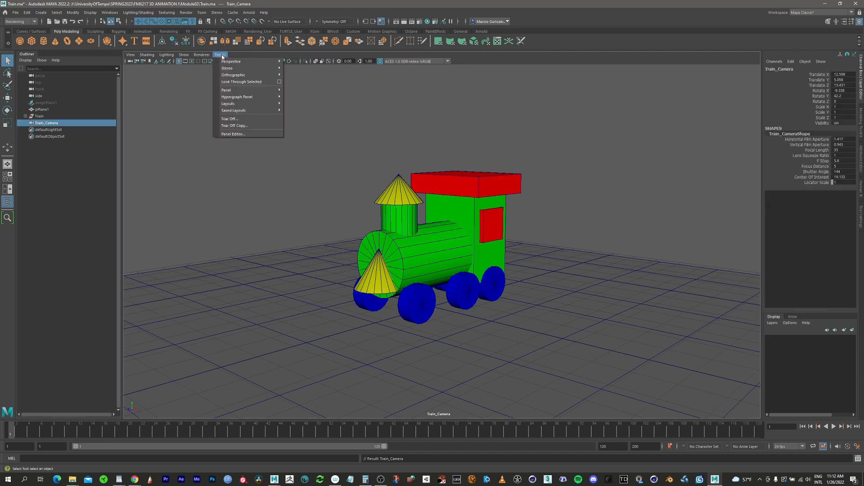
pyautogui.moveTo(230, 63)
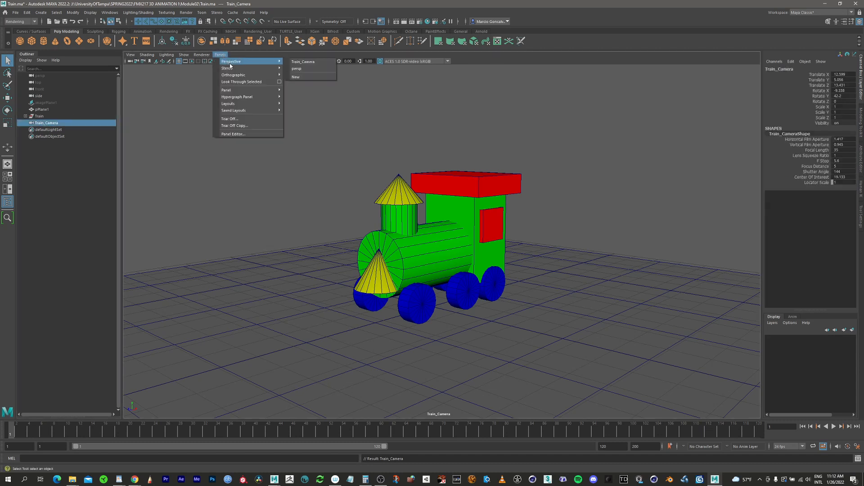
pyautogui.click(310, 63)
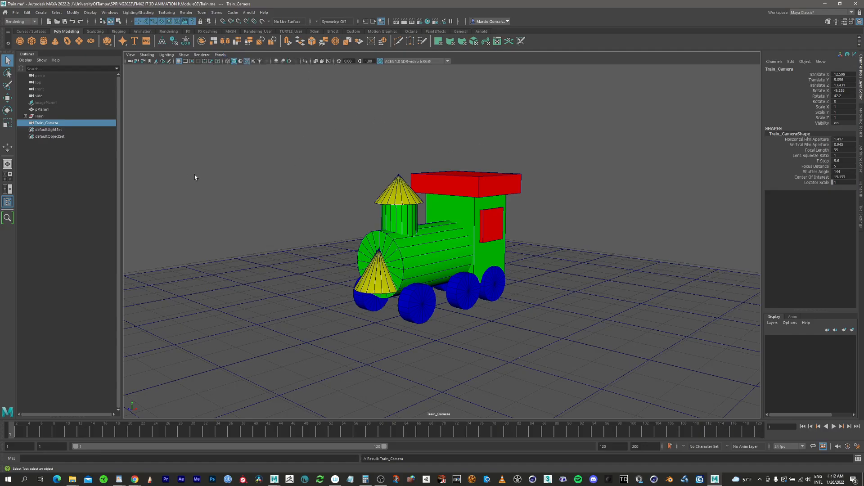
# Select Train_Camera in the Outliner and open its shape attributes in the Attribute Editor.
pyautogui.click(50, 130)
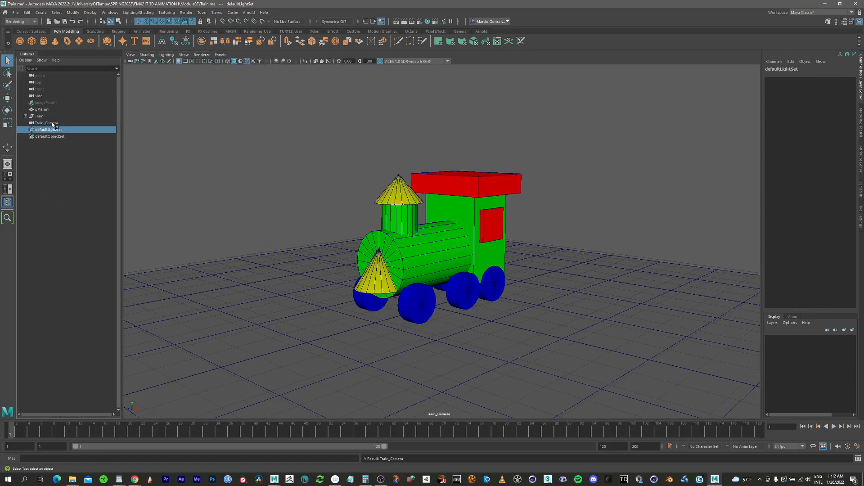
pyautogui.click(53, 124)
pyautogui.click(52, 130)
pyautogui.click(52, 122)
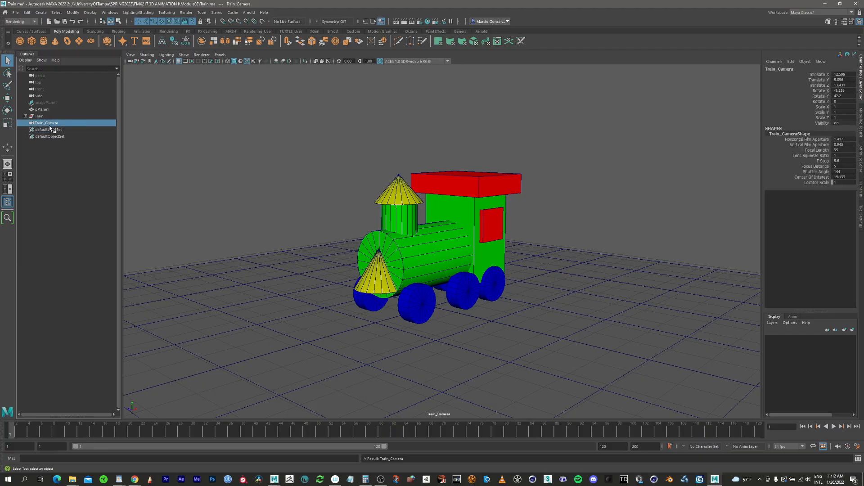
pyautogui.click(845, 21)
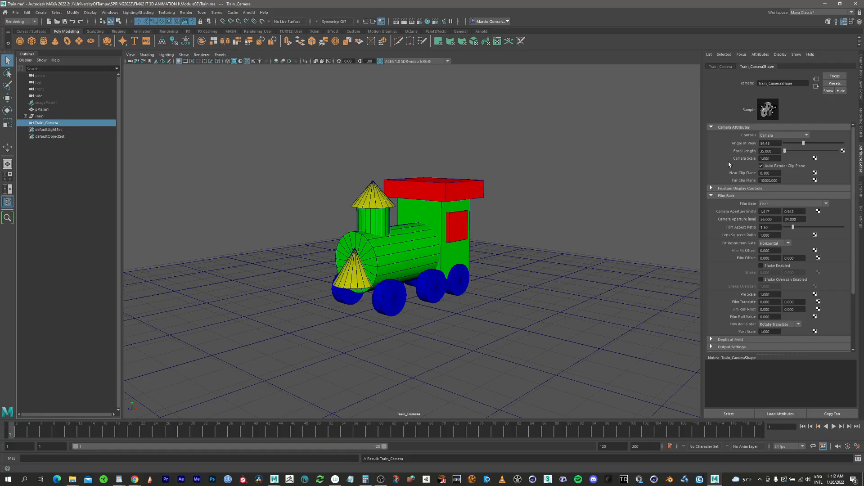
# Set Train_Camera's focal length to 18.
pyautogui.click(773, 150)
pyautogui.write('18')
pyautogui.press('Return')
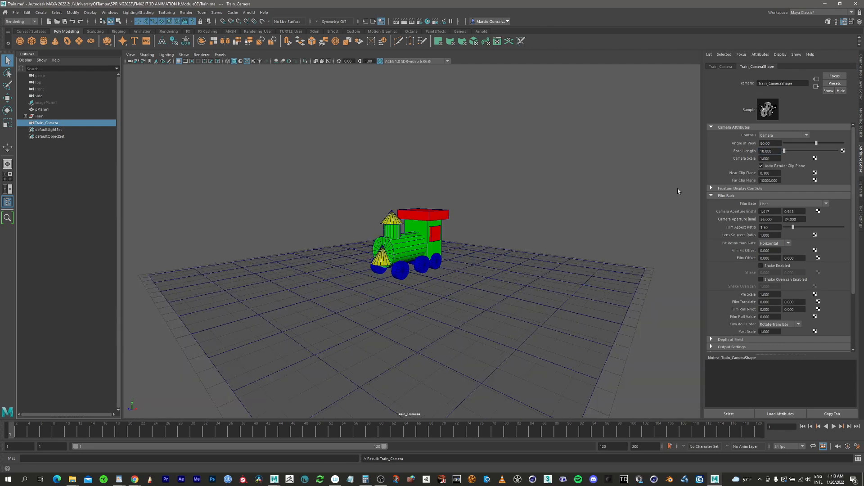
# Move Train_Camera closer and orbit it to reframe the train for the wider lens.
pyautogui.keyDown('alt'); pyautogui.moveTo(396, 238); pyautogui.dragTo(632, 187, button='right'); pyautogui.keyUp('alt')
pyautogui.keyDown('alt'); pyautogui.moveTo(414, 248); pyautogui.dragTo(411, 238, button='middle'); pyautogui.keyUp('alt')
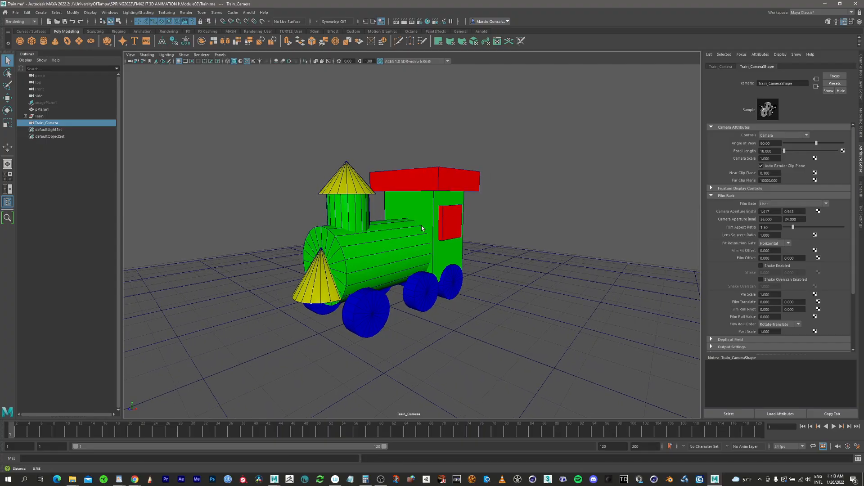
pyautogui.moveTo(411, 238)
pyautogui.keyDown('alt'); pyautogui.mouseDown()
pyautogui.moveTo(389, 237)
pyautogui.moveTo(421, 237)
pyautogui.moveTo(399, 239)
pyautogui.moveTo(410, 237)
pyautogui.mouseUp(); pyautogui.keyUp('alt')
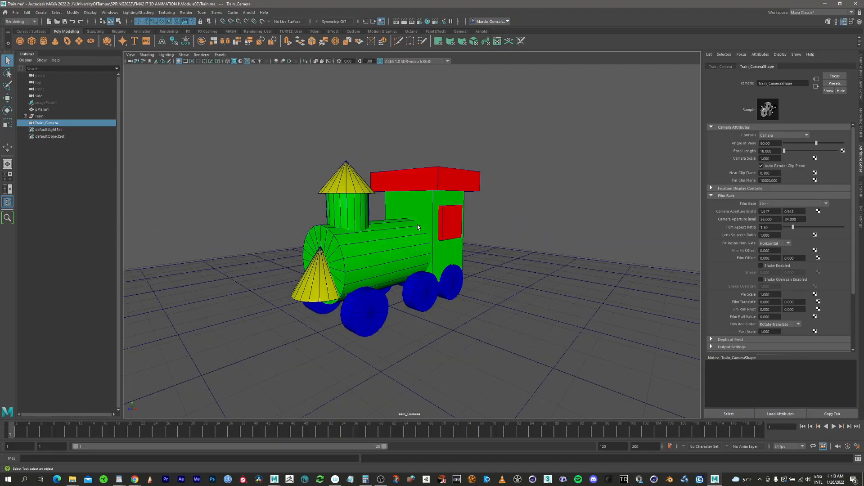
pyautogui.keyDown('alt'); pyautogui.moveTo(418, 255); pyautogui.dragTo(377, 253); pyautogui.keyUp('alt')
pyautogui.keyDown('alt'); pyautogui.moveTo(446, 245); pyautogui.dragTo(397, 236, button='right'); pyautogui.keyUp('alt')
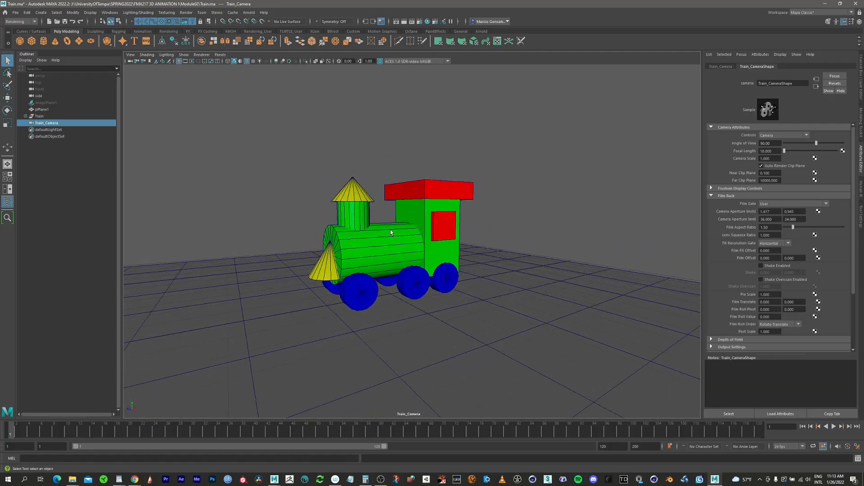
pyautogui.keyDown('alt'); pyautogui.moveTo(396, 236); pyautogui.dragTo(452, 244, button='middle'); pyautogui.keyUp('alt')
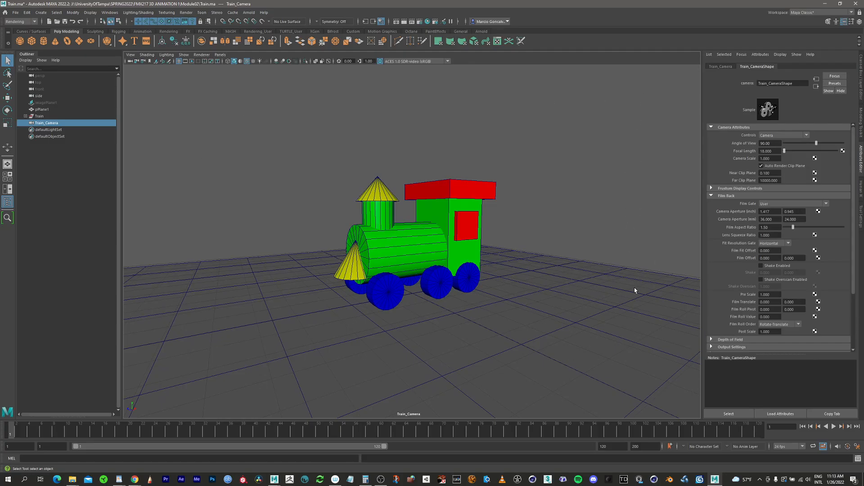
pyautogui.keyDown('alt'); pyautogui.moveTo(484, 218); pyautogui.dragTo(408, 204, button='middle'); pyautogui.keyUp('alt')
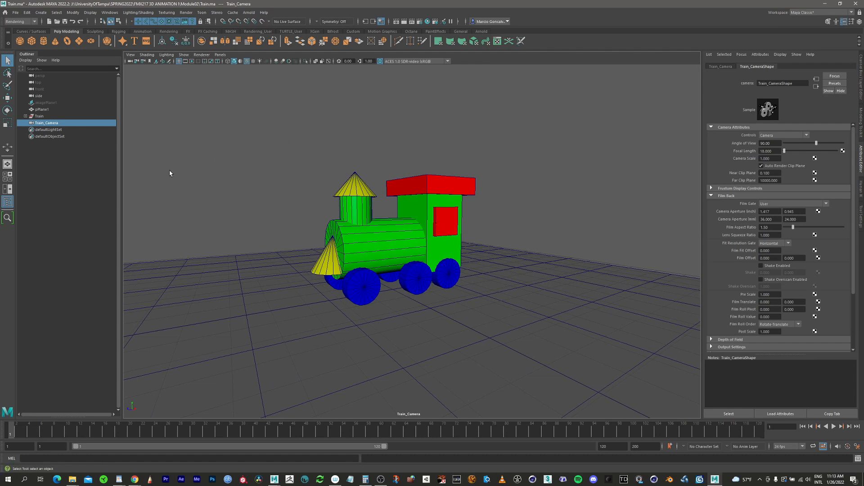
# Display the film gate in the Train_Camera view and replace it with the resolution gate.
pyautogui.click(186, 61)
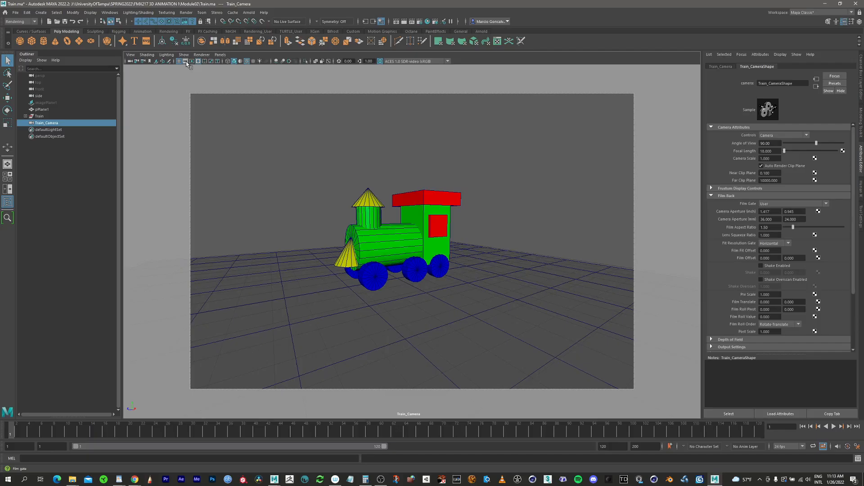
pyautogui.click(191, 62)
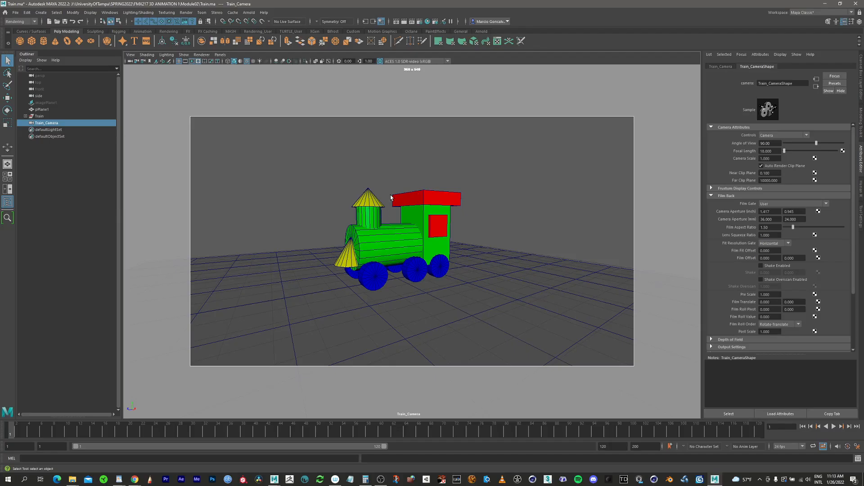
pyautogui.keyDown('alt'); pyautogui.moveTo(422, 232); pyautogui.dragTo(424, 230, button='middle'); pyautogui.keyUp('alt')
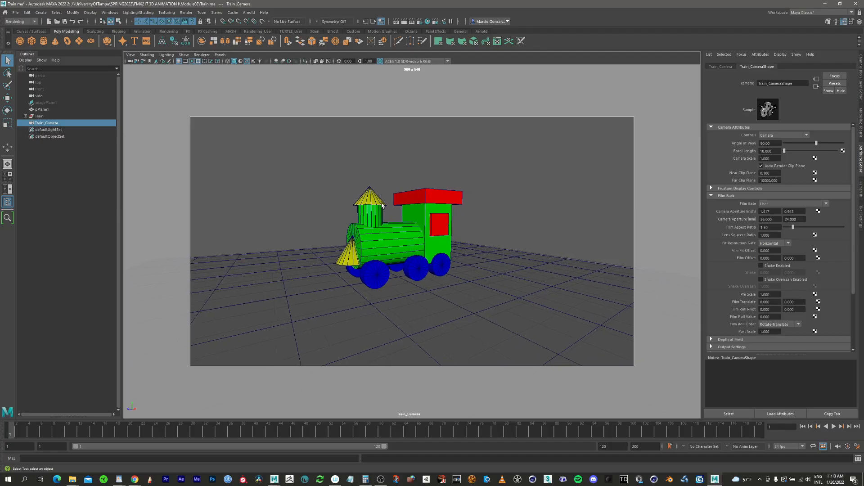
# Switch the camera settings to No Gate and restore the Resolution Gate.
pyautogui.click(132, 55)
pyautogui.moveTo(198, 176)
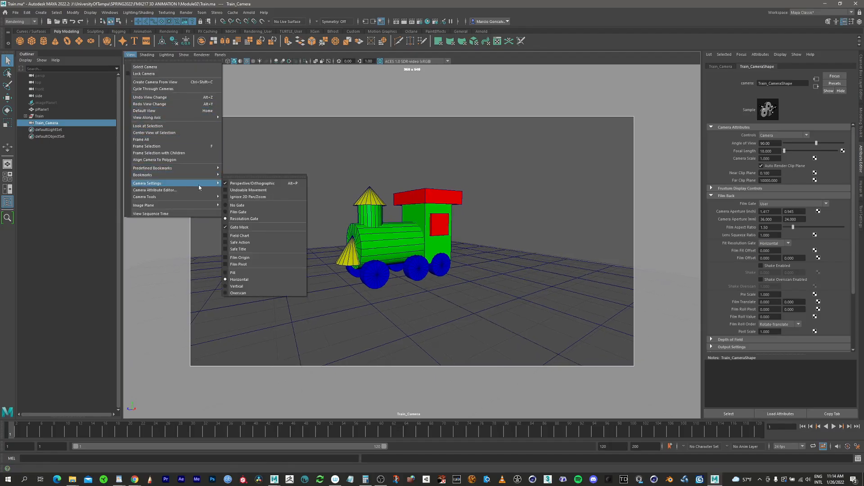
pyautogui.click(236, 205)
pyautogui.click(131, 55)
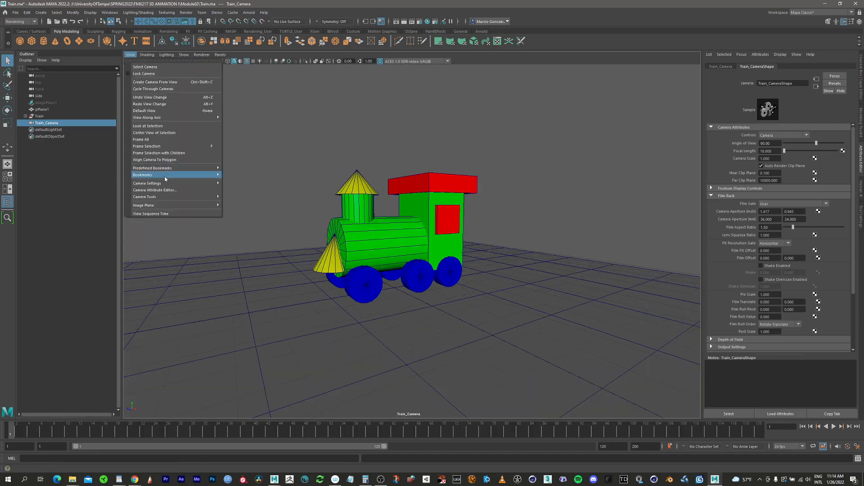
pyautogui.moveTo(167, 185)
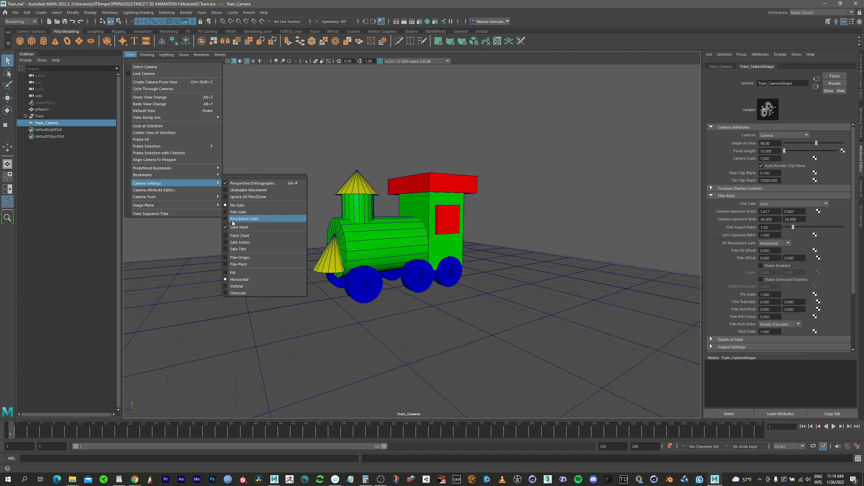
pyautogui.click(226, 220)
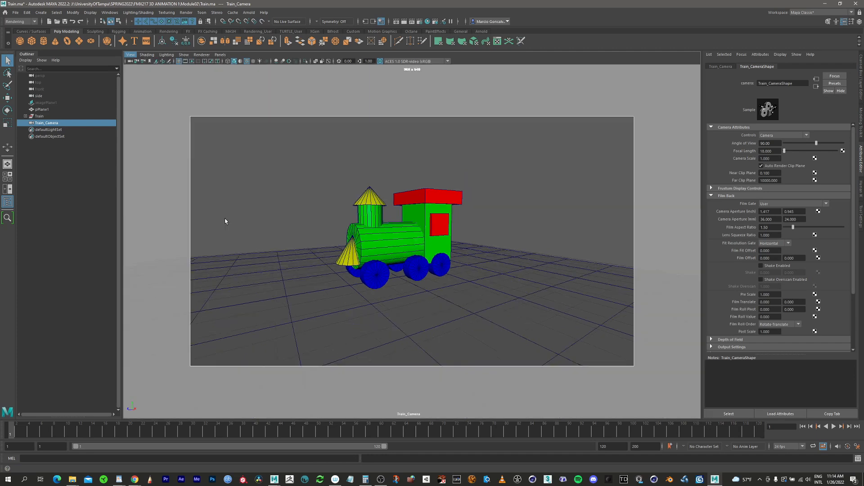
# Compose a three-quarter front view of the whole train inside the resolution gate.
pyautogui.keyDown('alt'); pyautogui.moveTo(402, 230); pyautogui.dragTo(455, 215, button='right'); pyautogui.keyUp('alt')
pyautogui.keyDown('alt'); pyautogui.moveTo(454, 215); pyautogui.dragTo(413, 240); pyautogui.keyUp('alt')
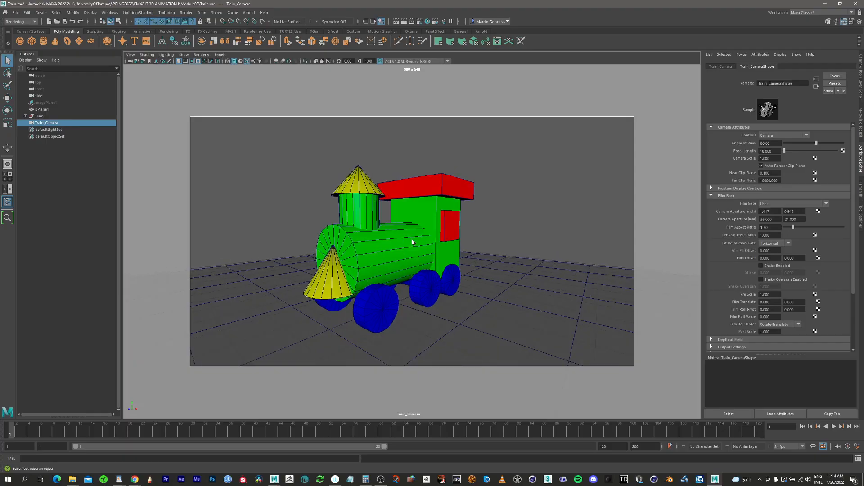
pyautogui.keyDown('alt'); pyautogui.moveTo(413, 240); pyautogui.dragTo(465, 230, button='middle'); pyautogui.keyUp('alt')
pyautogui.keyDown('alt'); pyautogui.moveTo(464, 229); pyautogui.dragTo(451, 243, button='right'); pyautogui.keyUp('alt')
pyautogui.keyDown('alt'); pyautogui.moveTo(452, 243); pyautogui.dragTo(416, 246); pyautogui.keyUp('alt')
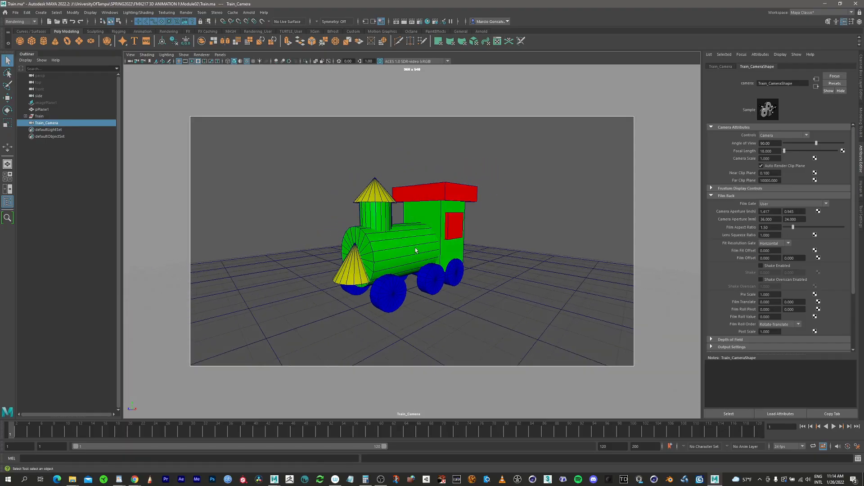
pyautogui.keyDown('alt'); pyautogui.moveTo(434, 253); pyautogui.dragTo(398, 246, button='right'); pyautogui.keyUp('alt')
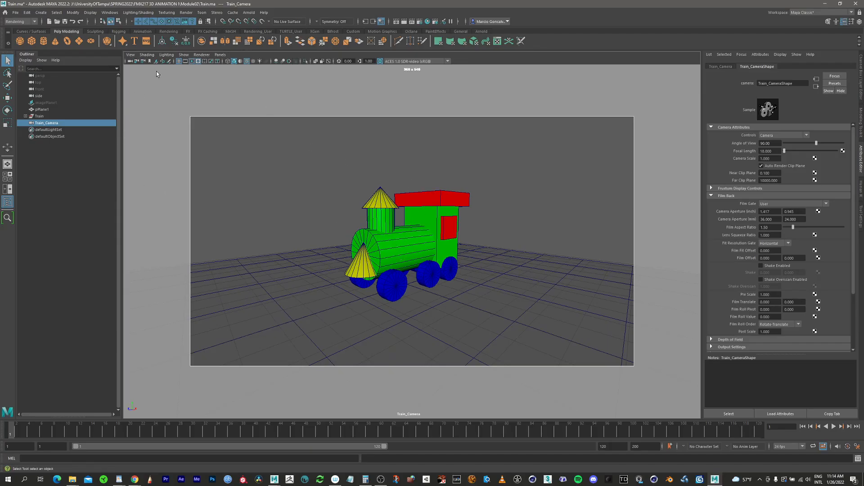
# Add an Arnold Physical Sky to the scene and clear the selection.
pyautogui.click(482, 32)
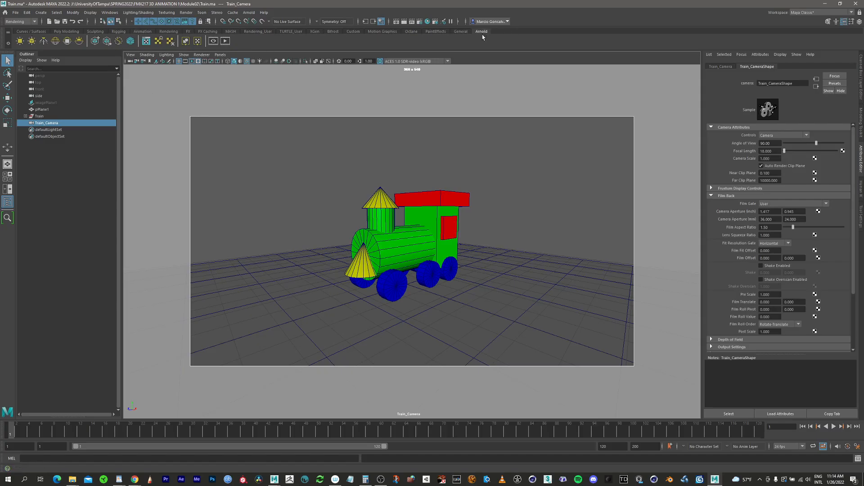
pyautogui.click(79, 43)
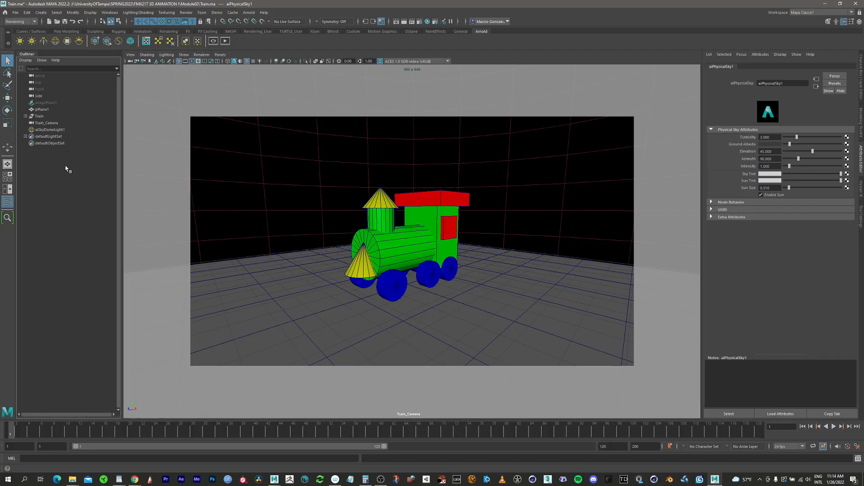
pyautogui.click(44, 122)
pyautogui.click(41, 117)
pyautogui.click(41, 111)
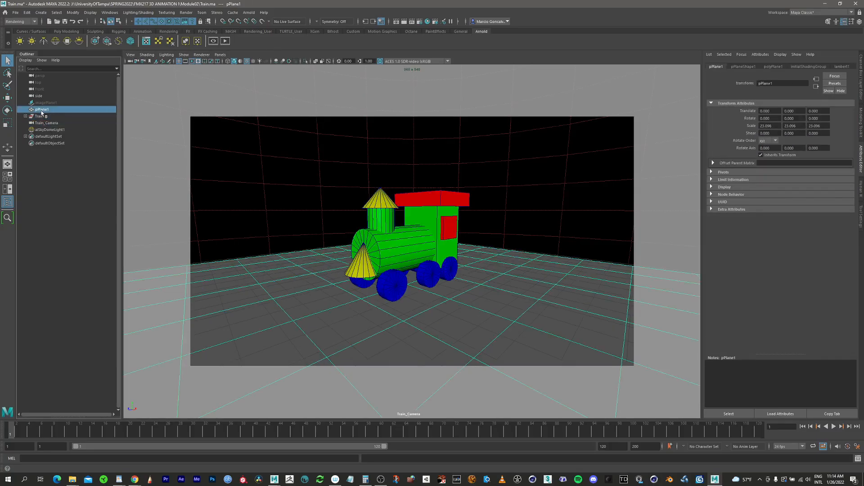
pyautogui.click(41, 118)
pyautogui.click(56, 181)
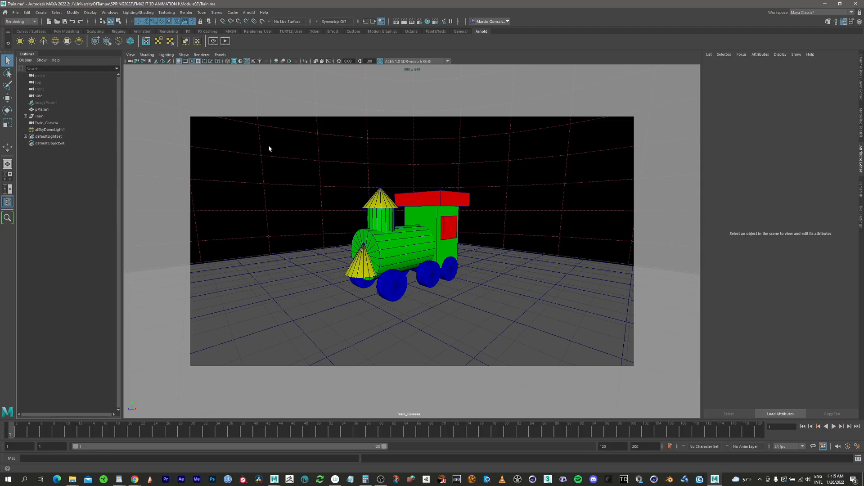
# Switch the viewport renderer to Arnold, then stop and restart its live render.
pyautogui.click(201, 55)
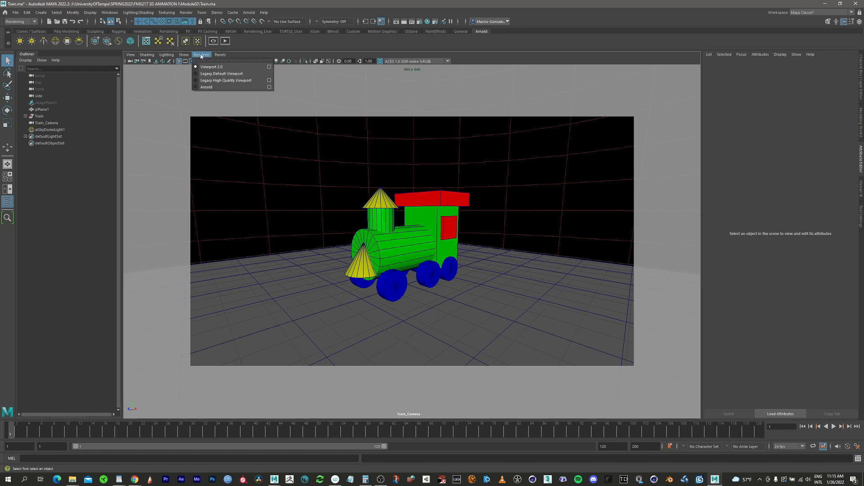
pyautogui.click(204, 88)
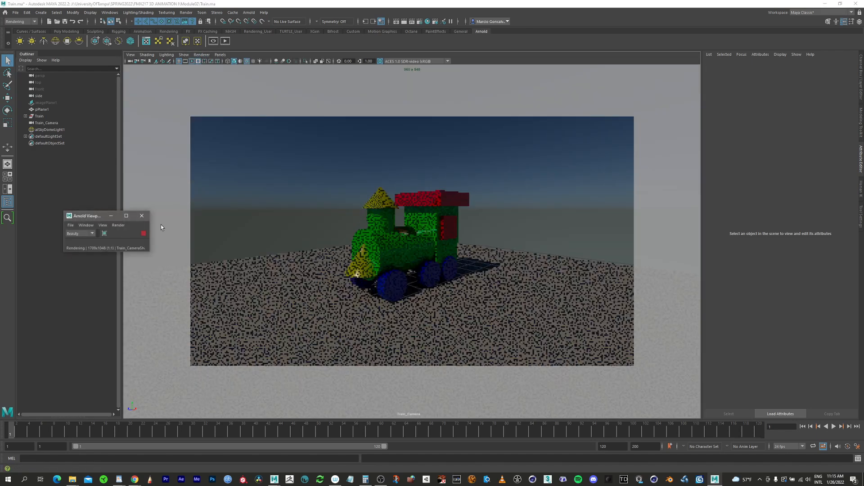
pyautogui.moveTo(102, 217); pyautogui.dragTo(124, 172)
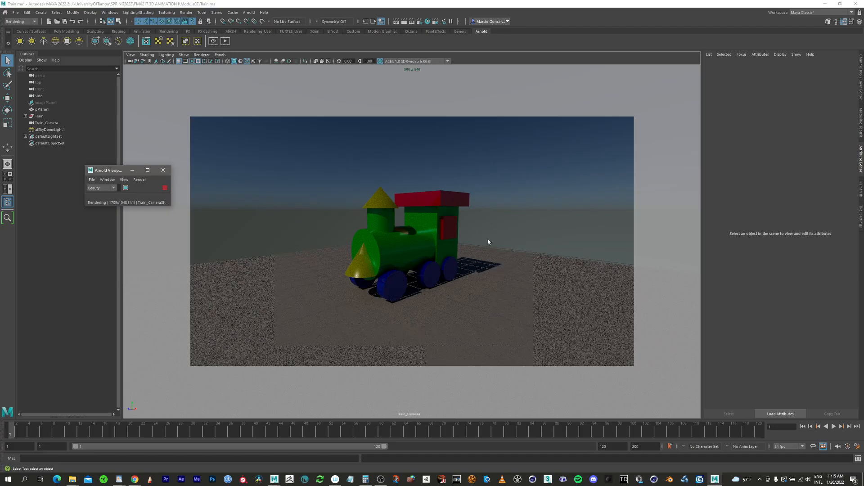
pyautogui.click(165, 187)
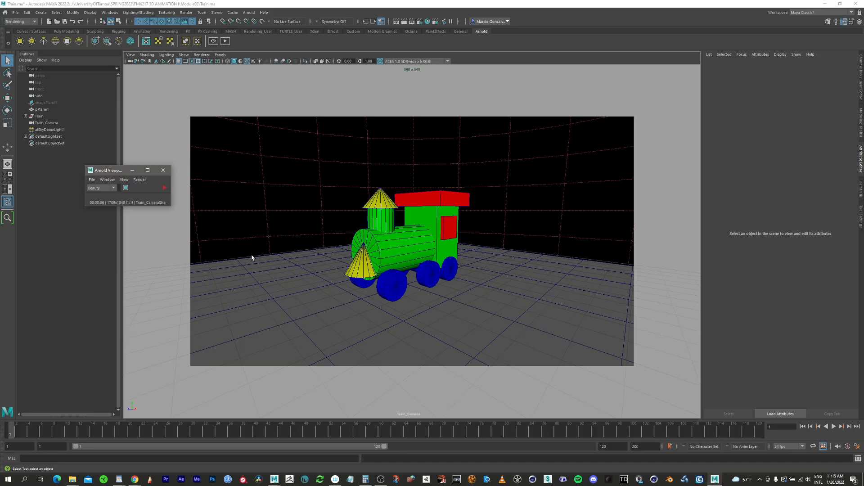
pyautogui.click(165, 187)
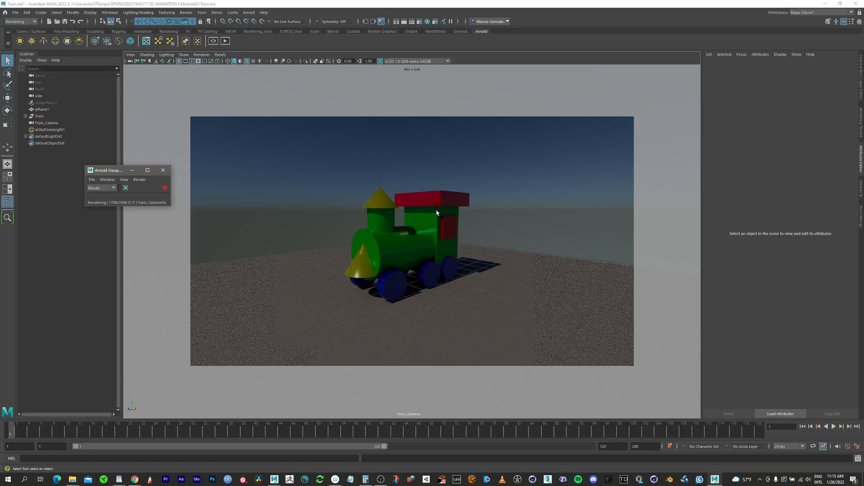
# Reframe Train_Camera in the live Arnold render so the train fills more of the gate.
pyautogui.keyDown('alt'); pyautogui.moveTo(436, 213); pyautogui.dragTo(496, 220, button='right'); pyautogui.keyUp('alt')
pyautogui.keyDown('alt'); pyautogui.moveTo(427, 244); pyautogui.dragTo(442, 228, button='middle'); pyautogui.keyUp('alt')
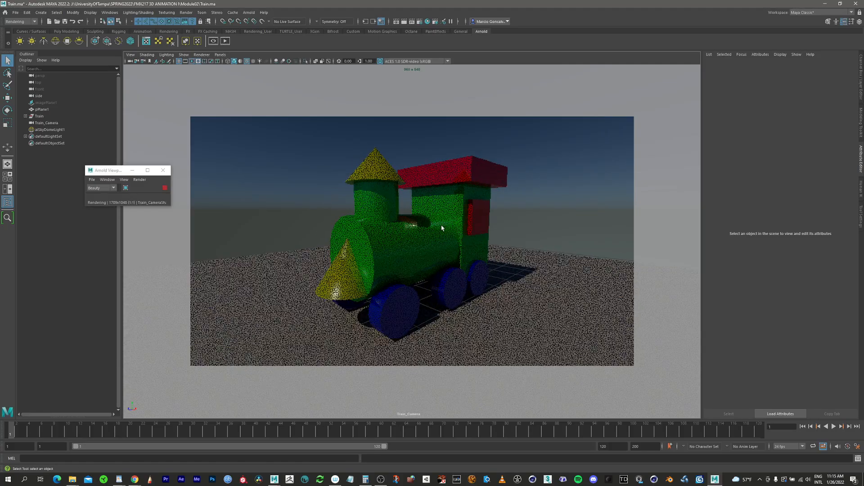
pyautogui.keyDown('alt'); pyautogui.moveTo(442, 228); pyautogui.dragTo(432, 245); pyautogui.keyUp('alt')
pyautogui.keyDown('alt'); pyautogui.moveTo(432, 246); pyautogui.dragTo(420, 230, button='right'); pyautogui.keyUp('alt')
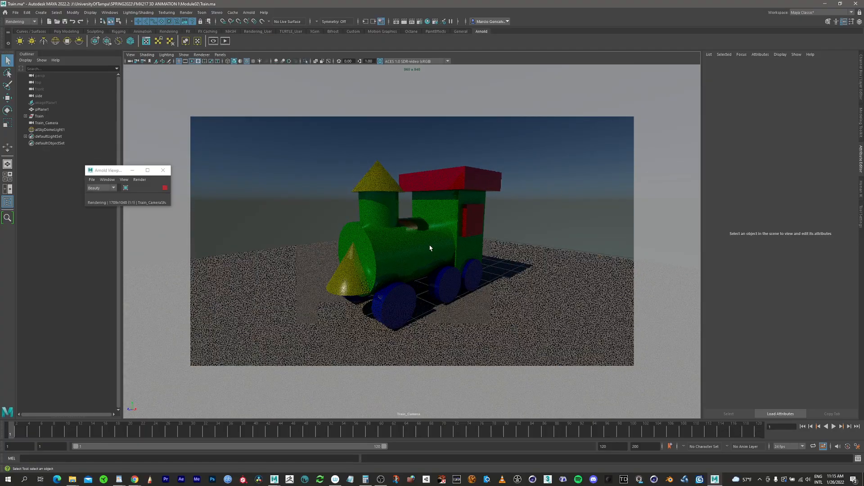
pyautogui.moveTo(426, 247)
pyautogui.keyDown('alt'); pyautogui.mouseDown()
pyautogui.moveTo(415, 242)
pyautogui.moveTo(424, 247)
pyautogui.mouseUp(); pyautogui.keyUp('alt')
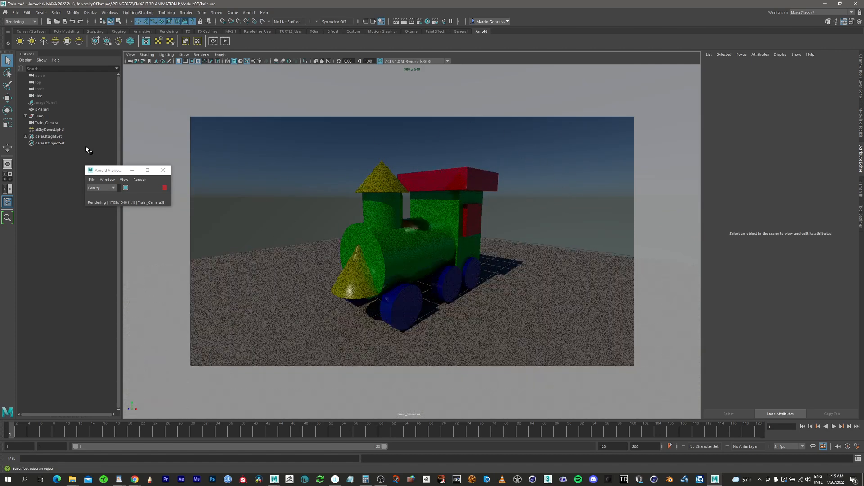
# Select aiSkyDomeLight1 and set the intensity in its shape attributes to 2.
pyautogui.click(45, 130)
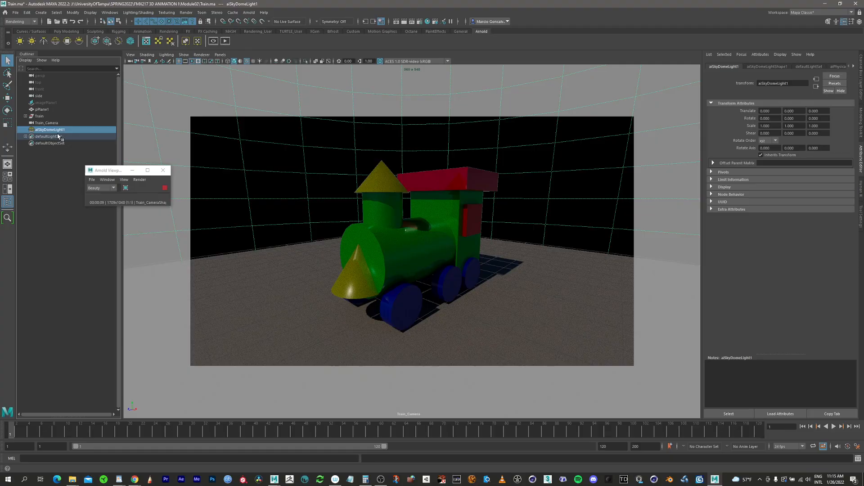
pyautogui.click(837, 22)
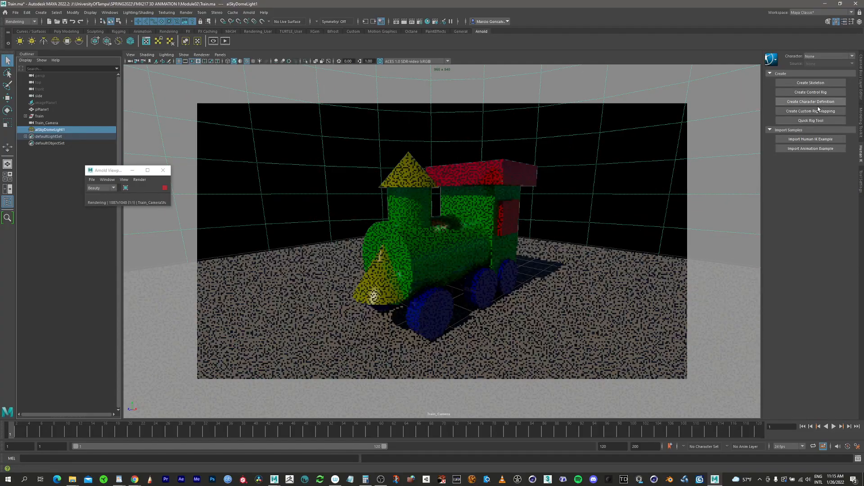
pyautogui.click(843, 22)
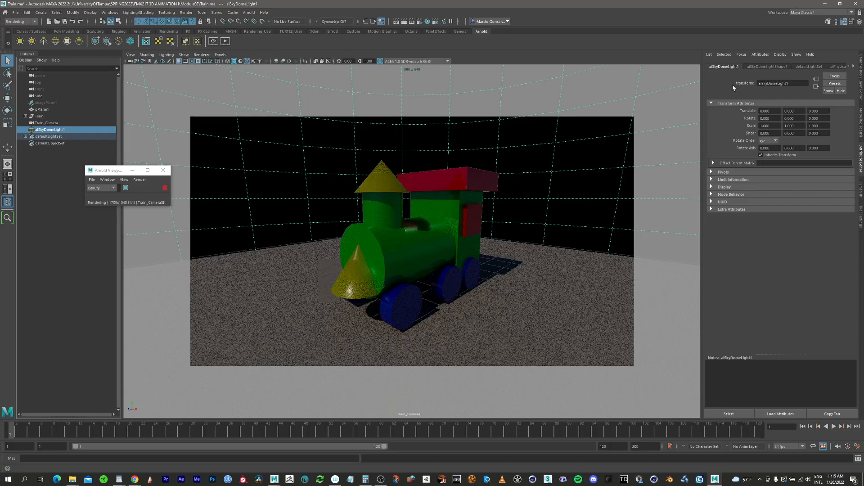
pyautogui.click(763, 67)
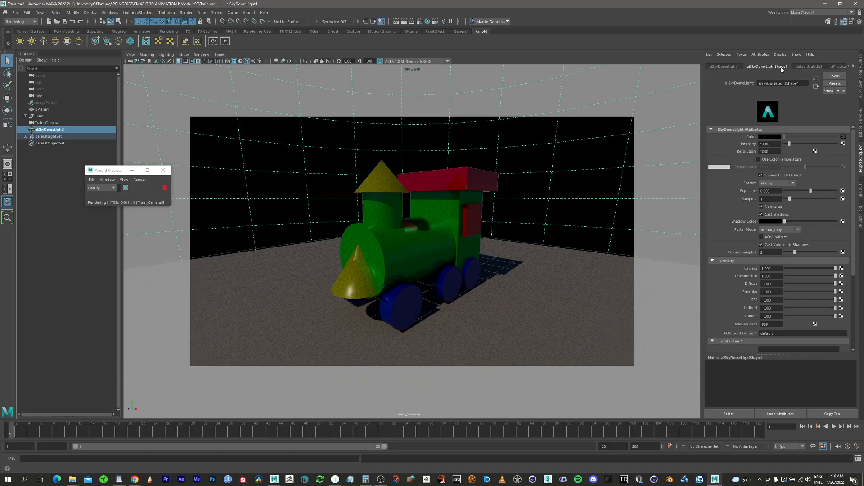
pyautogui.click(773, 144)
pyautogui.write('2')
pyautogui.press('Return')
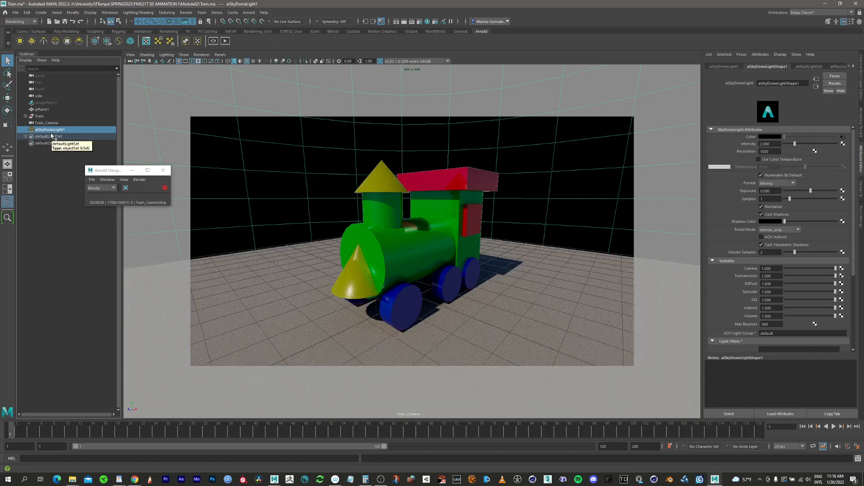
# Deselect the sky dome light and bring Train_Camera closer to the train in the rendered view.
pyautogui.click(43, 182)
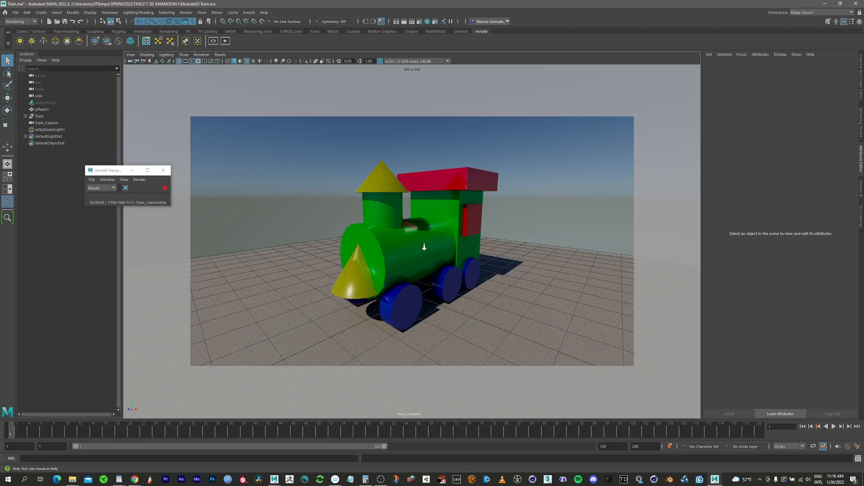
pyautogui.keyDown('alt'); pyautogui.moveTo(498, 250); pyautogui.dragTo(431, 251); pyautogui.keyUp('alt')
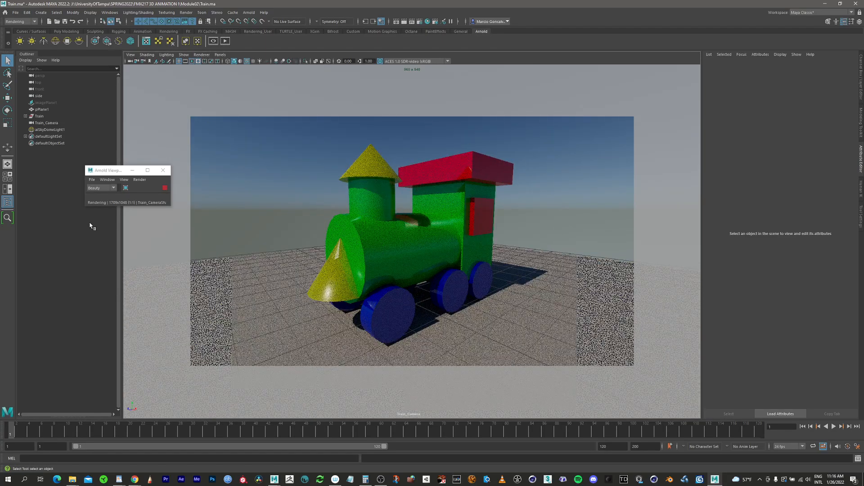
# Stop the live Arnold viewport render and set the Camera (AA) samples to 4 in the render settings.
pyautogui.click(165, 188)
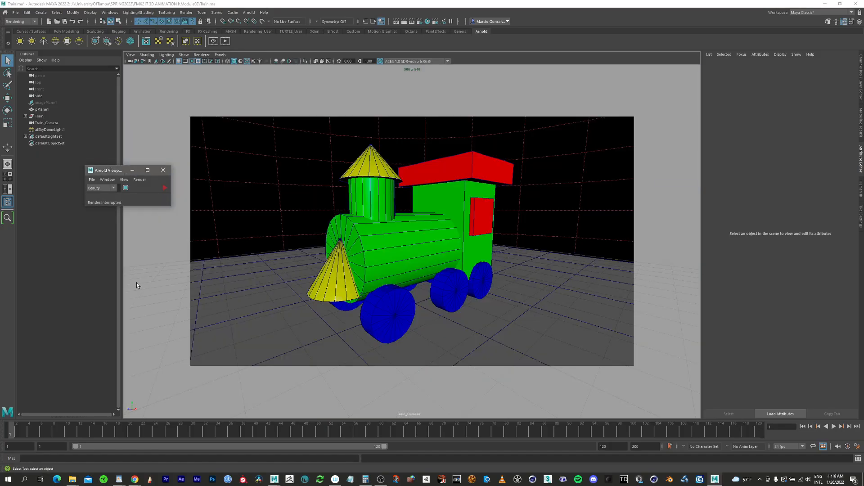
pyautogui.click(163, 170)
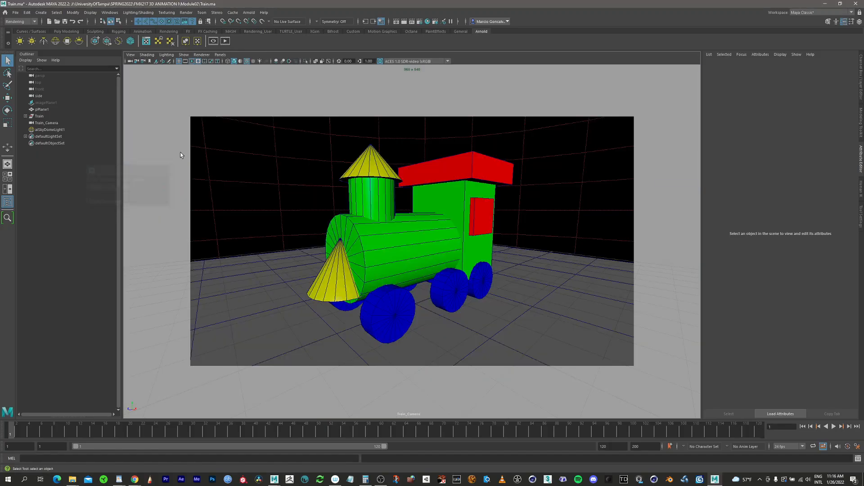
pyautogui.click(420, 22)
pyautogui.moveTo(536, 149); pyautogui.dragTo(547, 40)
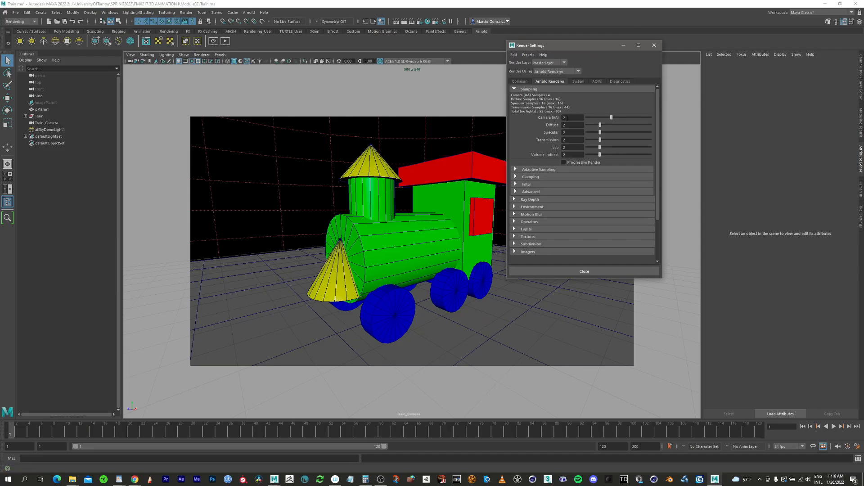
pyautogui.doubleClick(571, 119)
pyautogui.moveTo(587, 44); pyautogui.dragTo(596, 65)
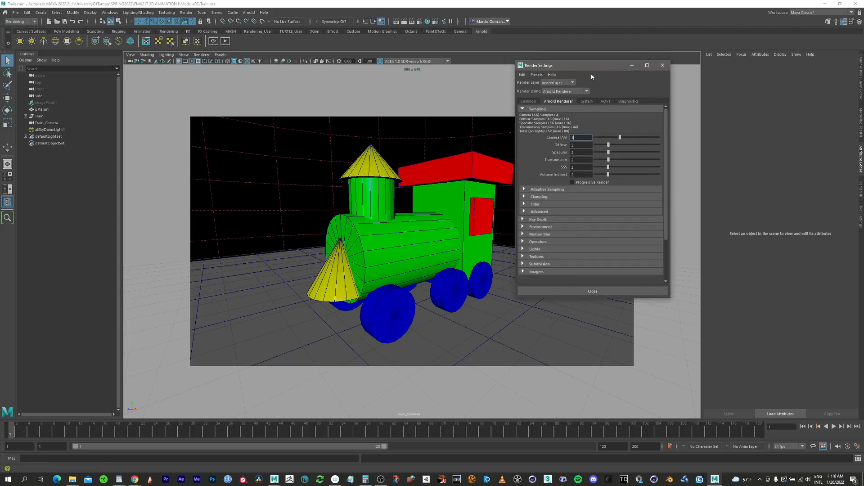
# Set Arnold's render device to GPU and the Camera (AA) samples to 3.
pyautogui.click(586, 102)
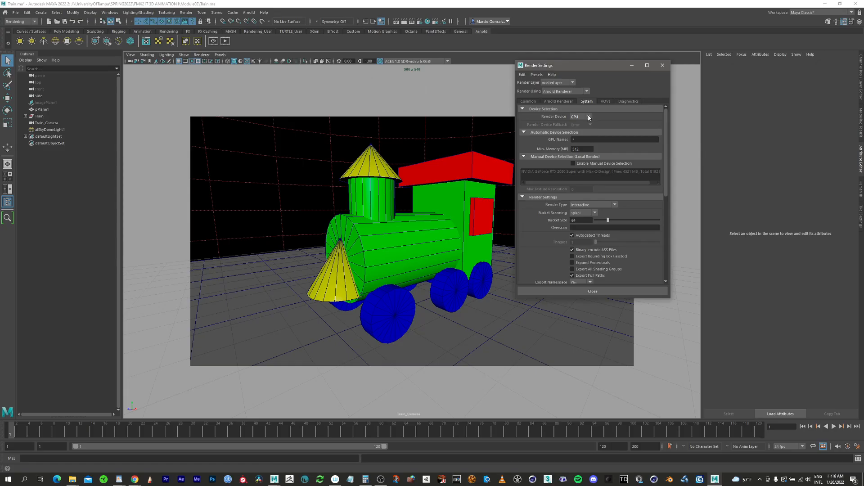
pyautogui.click(589, 117)
pyautogui.click(577, 132)
pyautogui.click(588, 117)
pyautogui.click(583, 125)
pyautogui.click(579, 117)
pyautogui.click(582, 133)
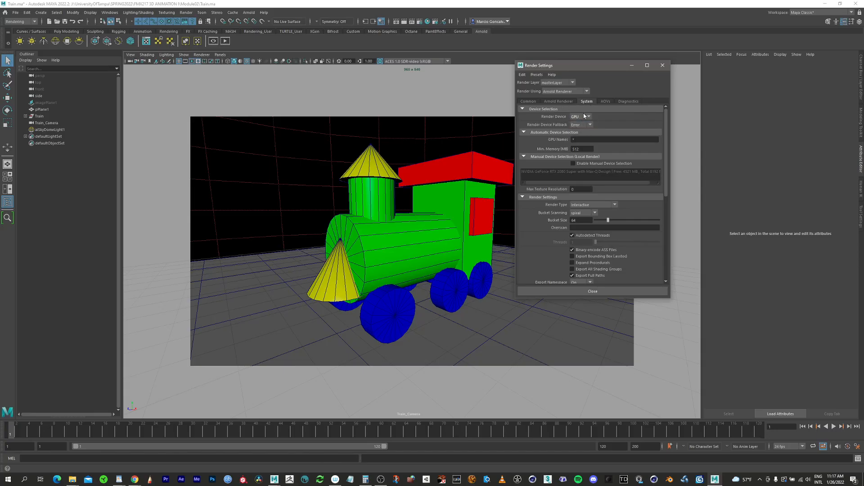
pyautogui.click(558, 101)
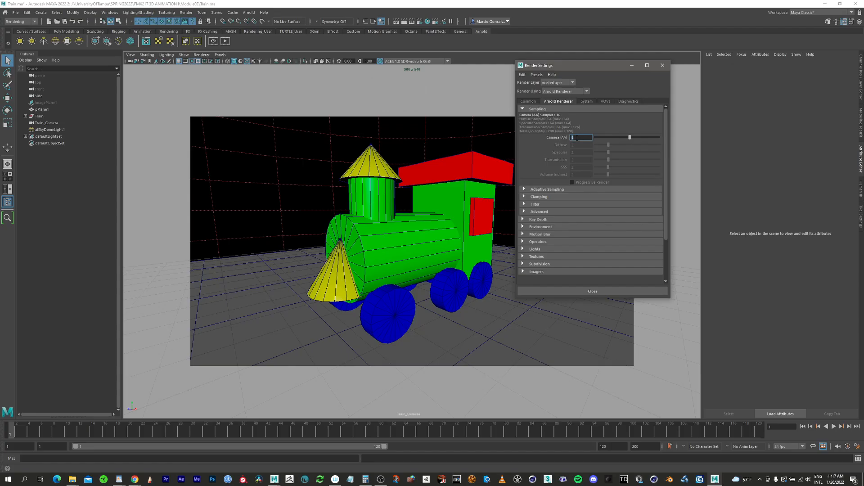
pyautogui.write('3')
# Set the render output's file name prefix to Train and its image format to jpeg.
pyautogui.click(530, 102)
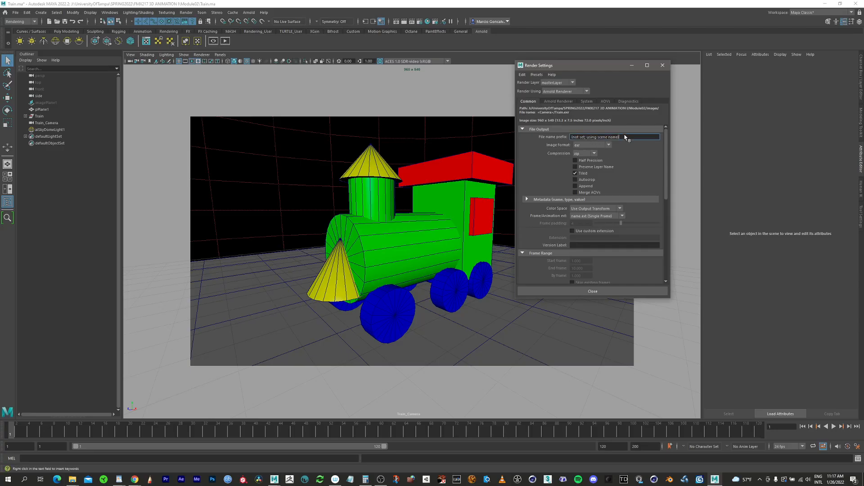
pyautogui.moveTo(628, 137); pyautogui.dragTo(550, 134)
pyautogui.write('Train')
pyautogui.click(591, 145)
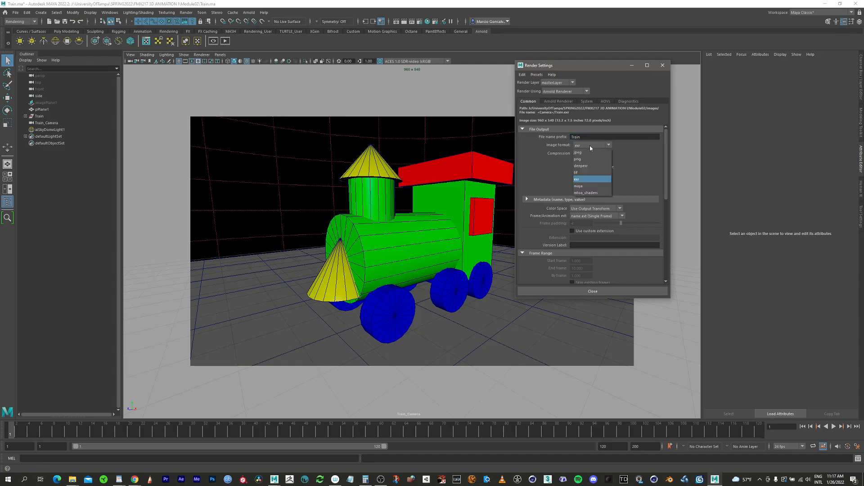
pyautogui.click(580, 153)
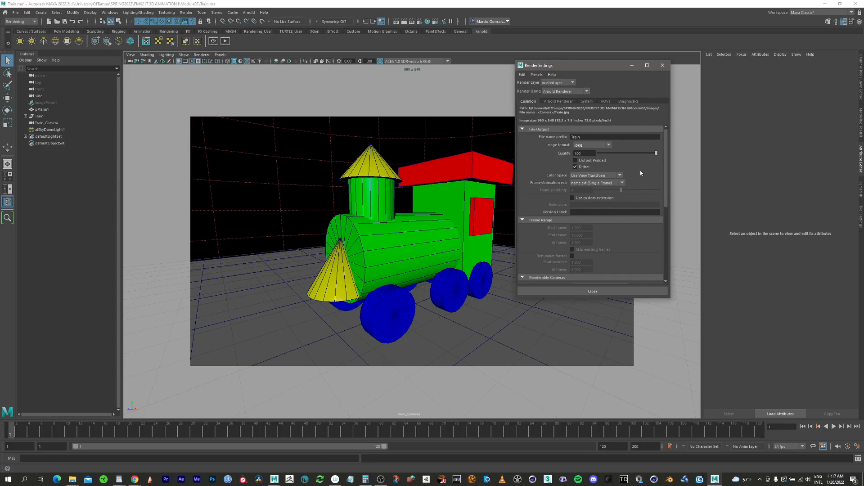
# Set the render image size to the 1920 x 1080 HD preset and save the scene.
pyautogui.moveTo(664, 182); pyautogui.dragTo(663, 245)
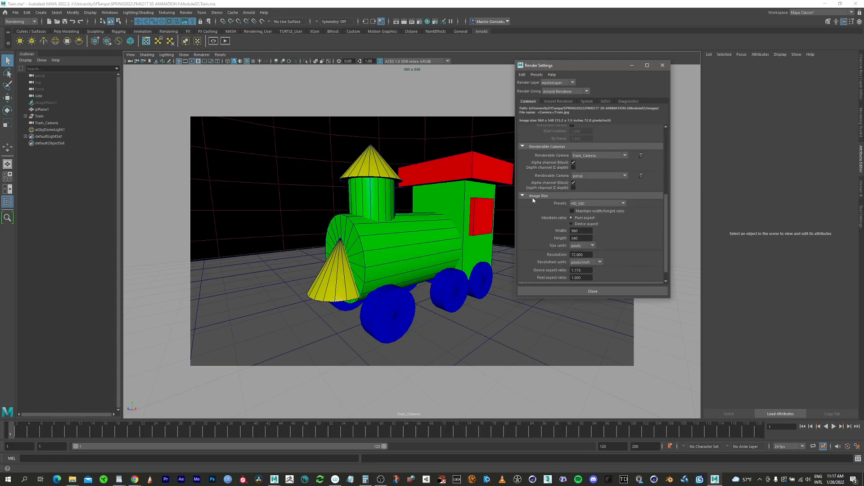
pyautogui.click(588, 205)
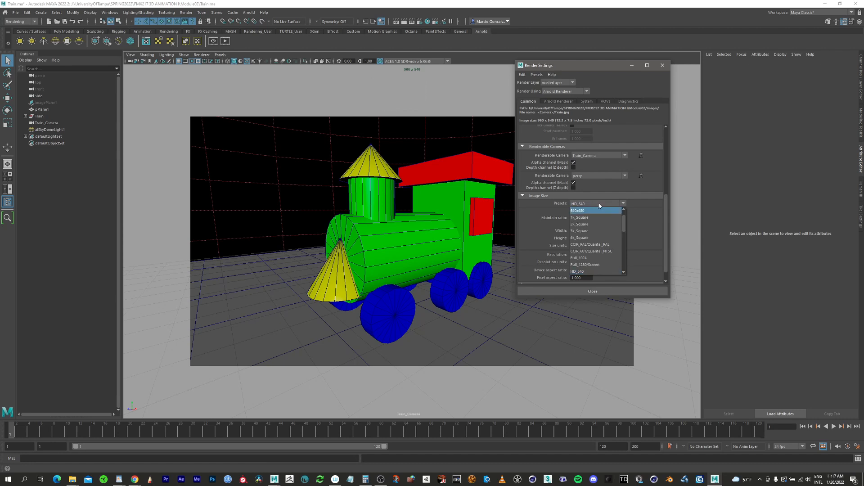
pyautogui.moveTo(624, 222); pyautogui.dragTo(665, 242)
pyautogui.click(588, 250)
pyautogui.click(590, 291)
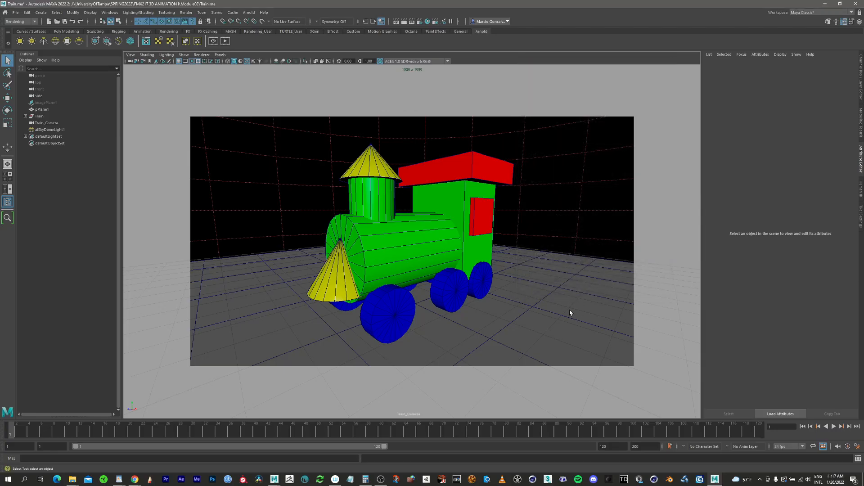
pyautogui.click(14, 13)
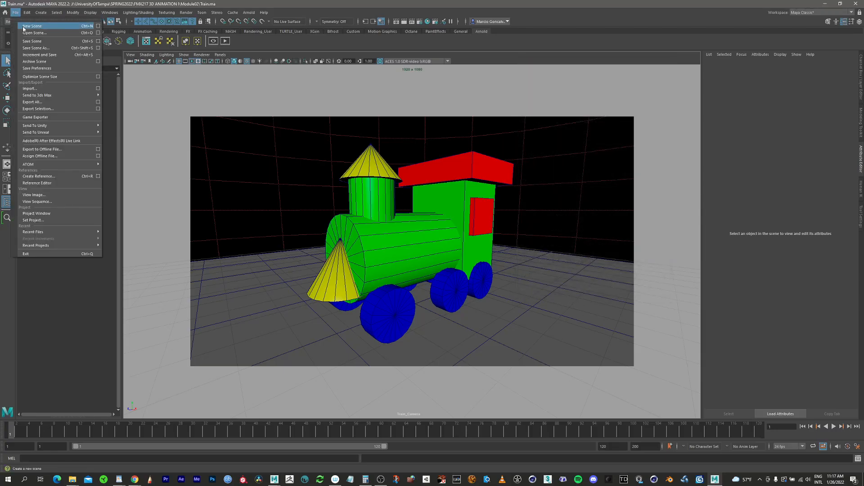
pyautogui.click(32, 41)
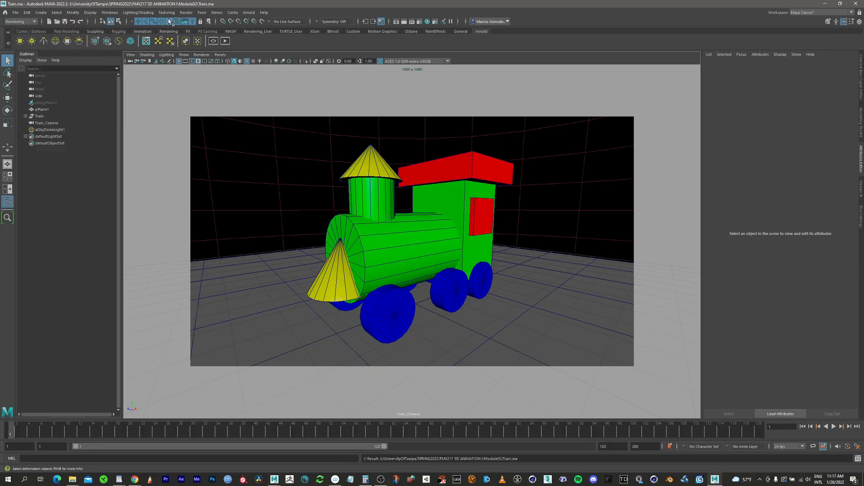
pyautogui.click(20, 21)
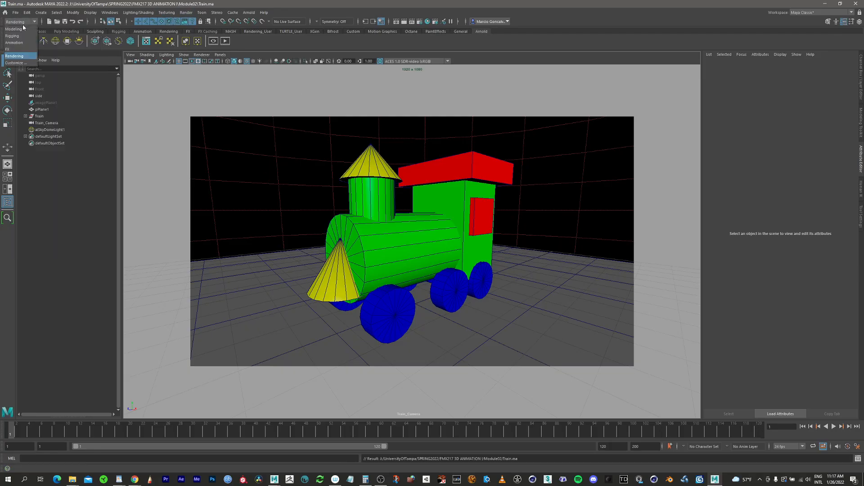
pyautogui.click(23, 29)
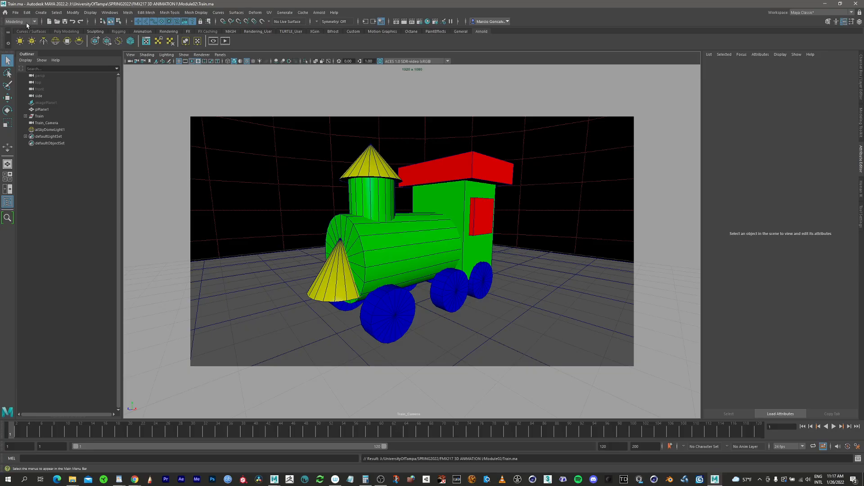
pyautogui.click(26, 21)
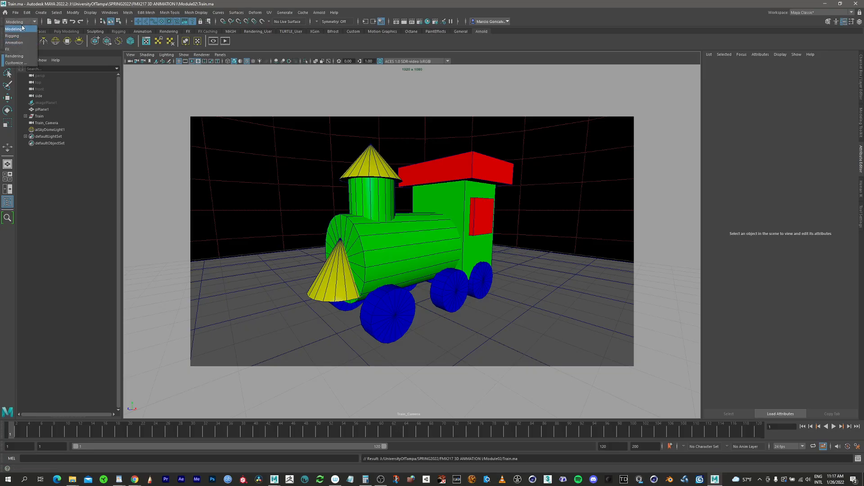
pyautogui.click(18, 56)
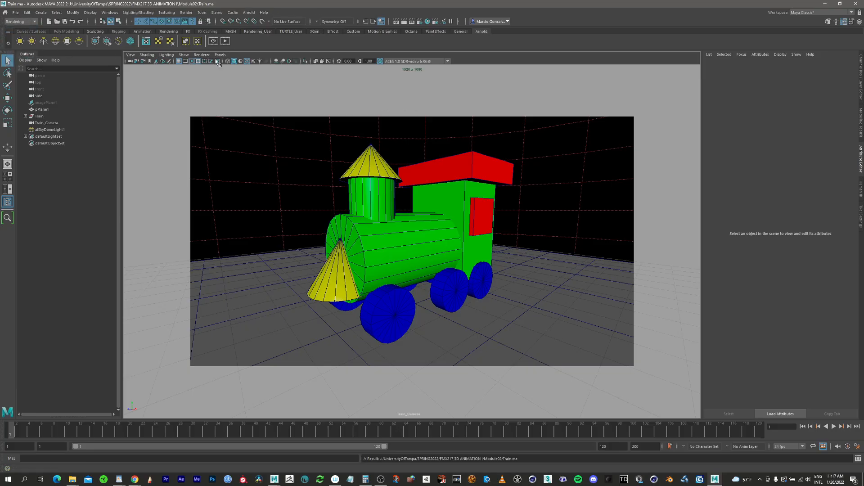
# Open the Render Sequence options and choose the Module02 folder as the alternate output file location.
pyautogui.click(186, 12)
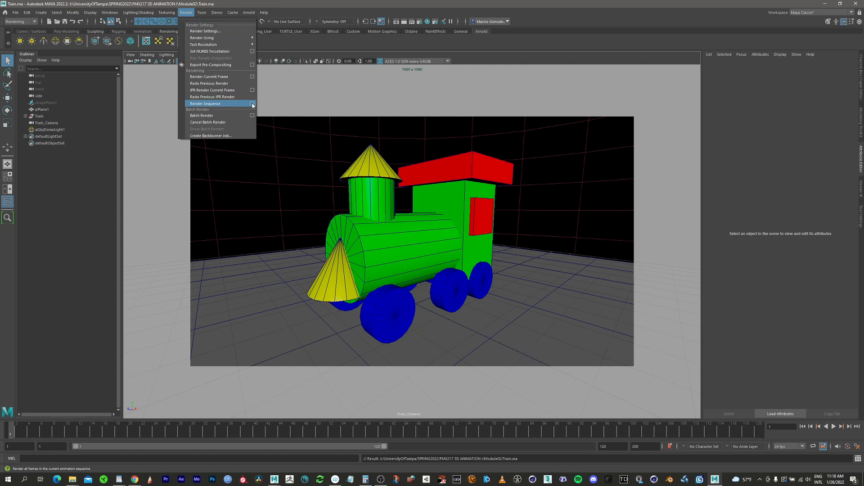
pyautogui.click(252, 104)
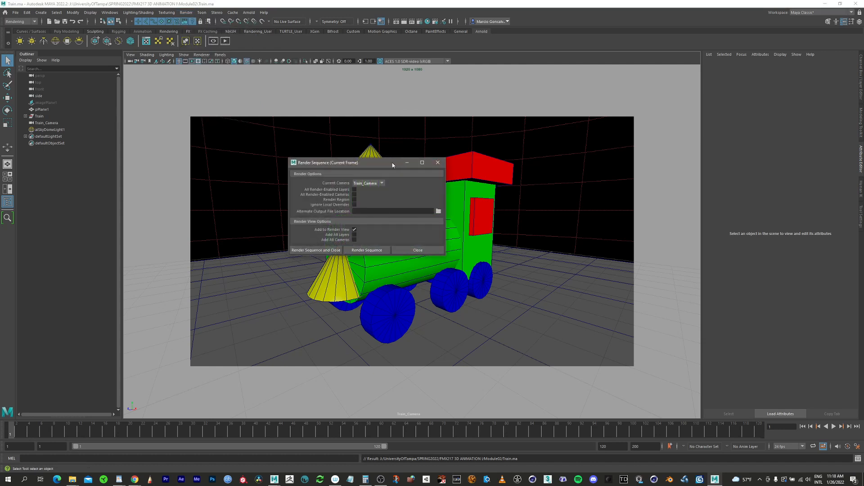
pyautogui.moveTo(392, 165); pyautogui.dragTo(350, 139)
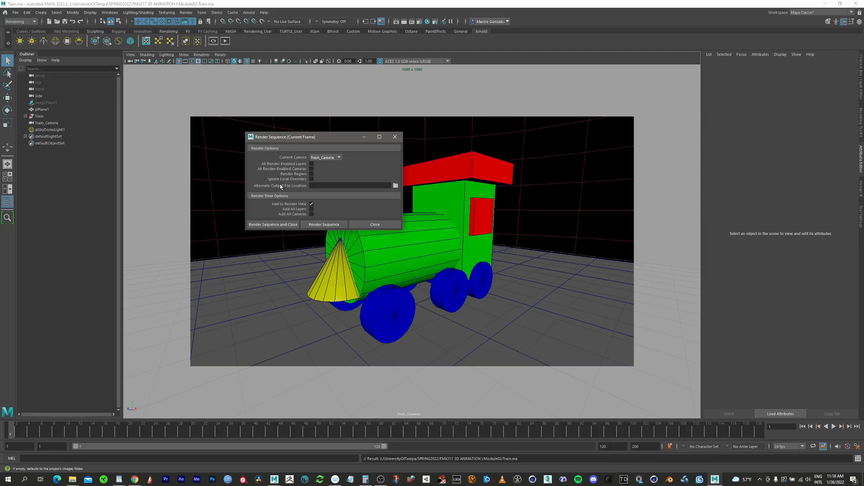
pyautogui.click(396, 186)
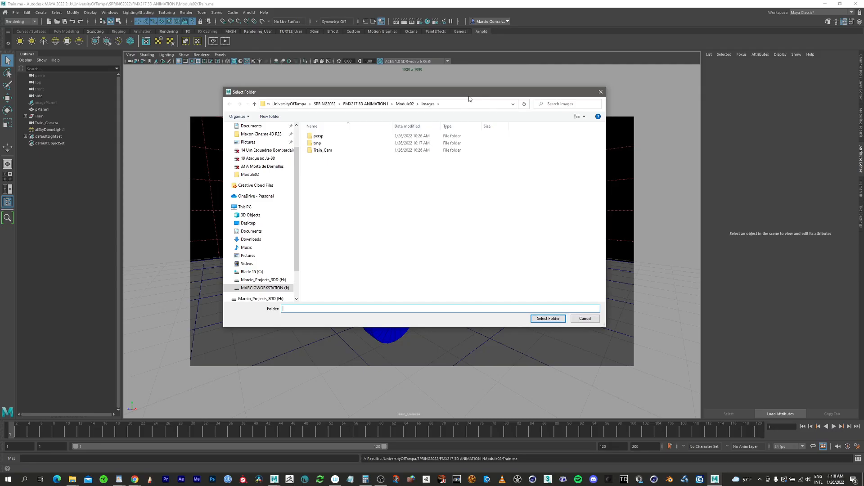
pyautogui.moveTo(469, 99); pyautogui.dragTo(479, 110)
pyautogui.click(415, 116)
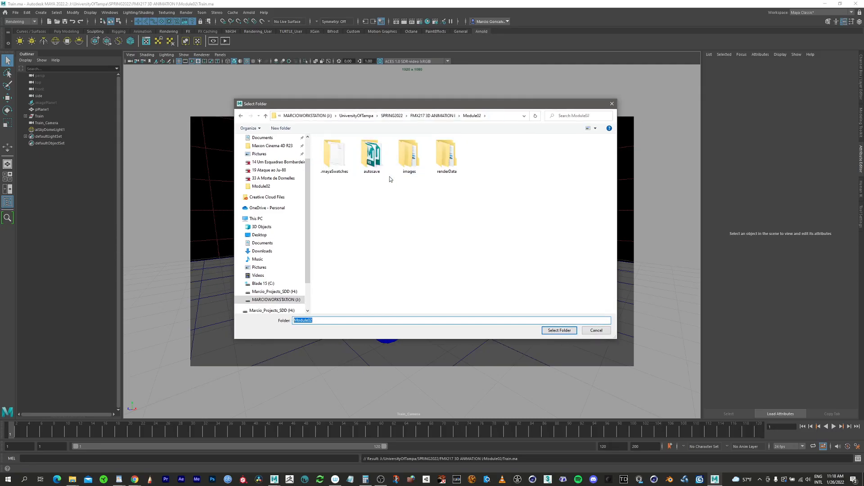
pyautogui.click(555, 331)
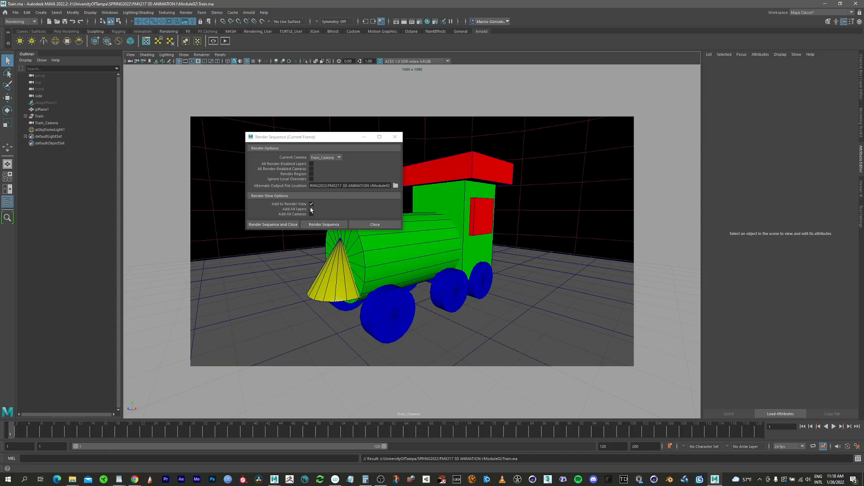
# Render the current frame through Train_Camera as a sequence and enlarge the Render View around the result.
pyautogui.click(289, 225)
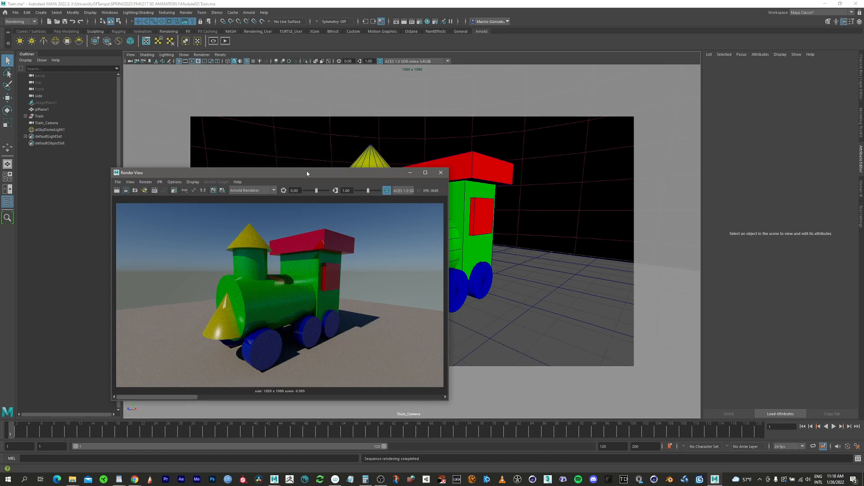
pyautogui.moveTo(307, 172); pyautogui.dragTo(358, 59)
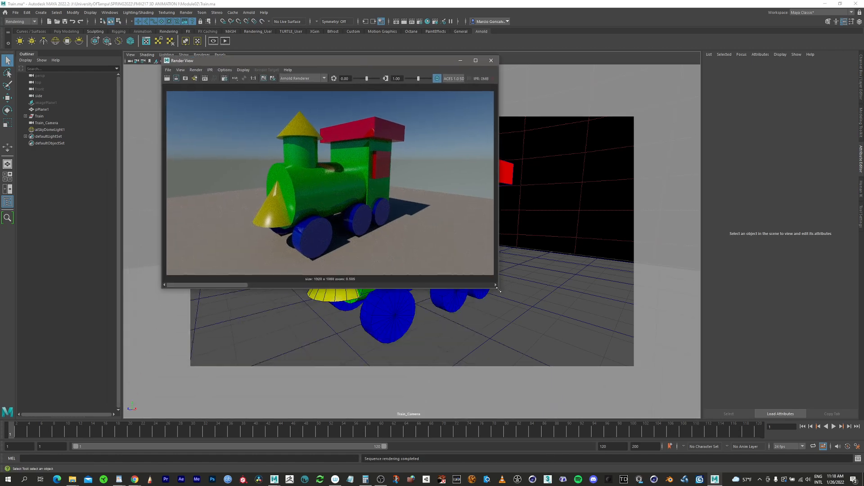
pyautogui.moveTo(498, 289); pyautogui.dragTo(765, 405)
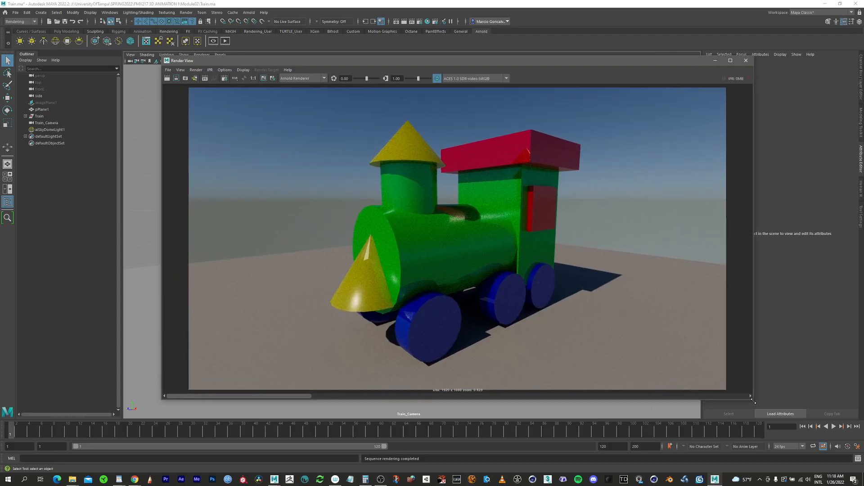
# Switch to File Explorer, preview Train.jpg in Module02's Train_Camera folder, and return to Maya's Render View.
pyautogui.click(73, 480)
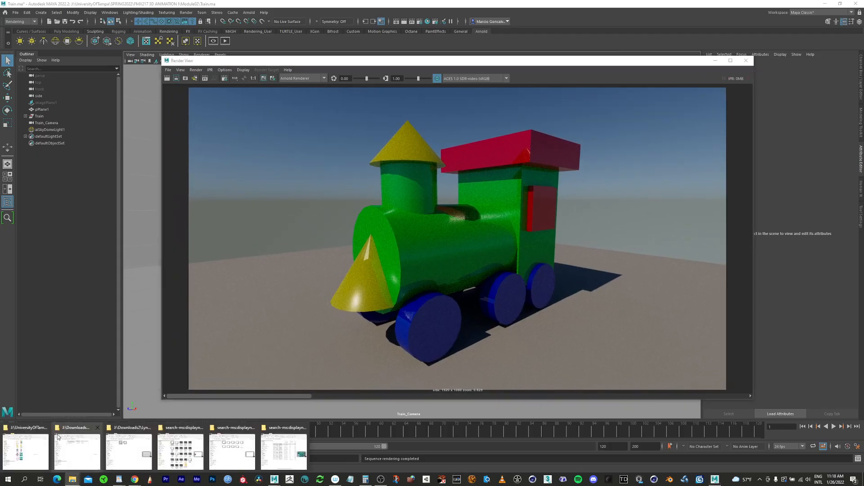
pyautogui.click(36, 449)
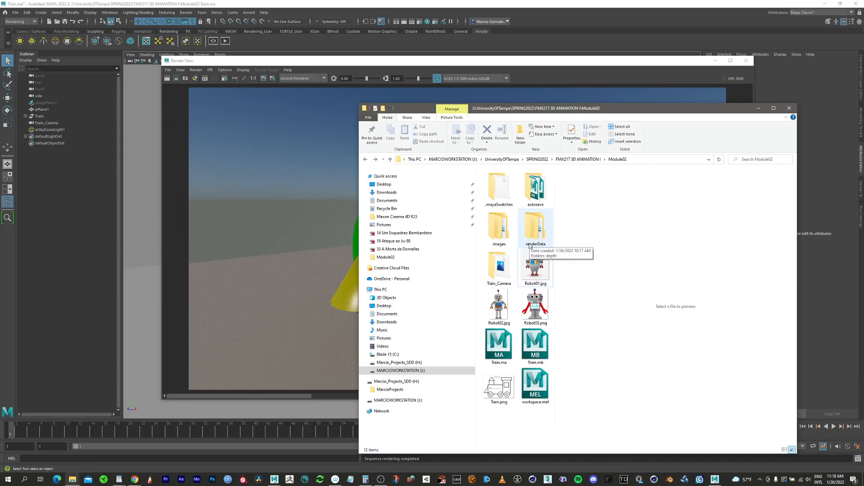
pyautogui.click(501, 273)
pyautogui.doubleClick(501, 273)
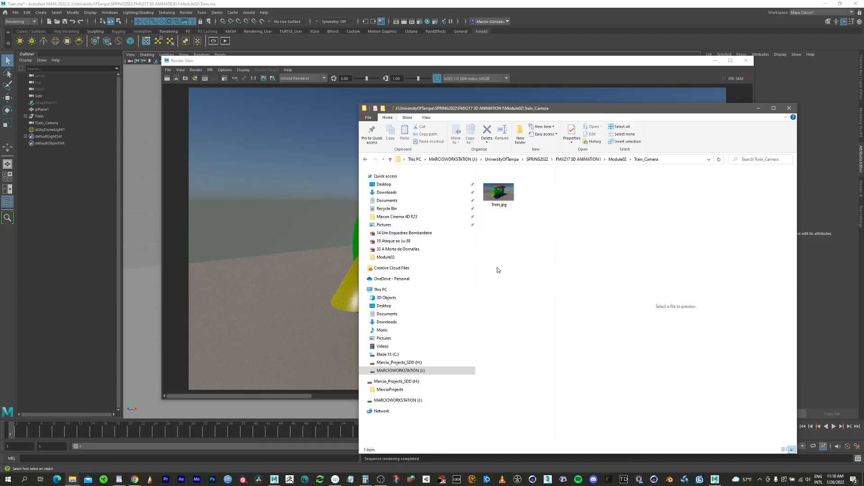
pyautogui.click(497, 191)
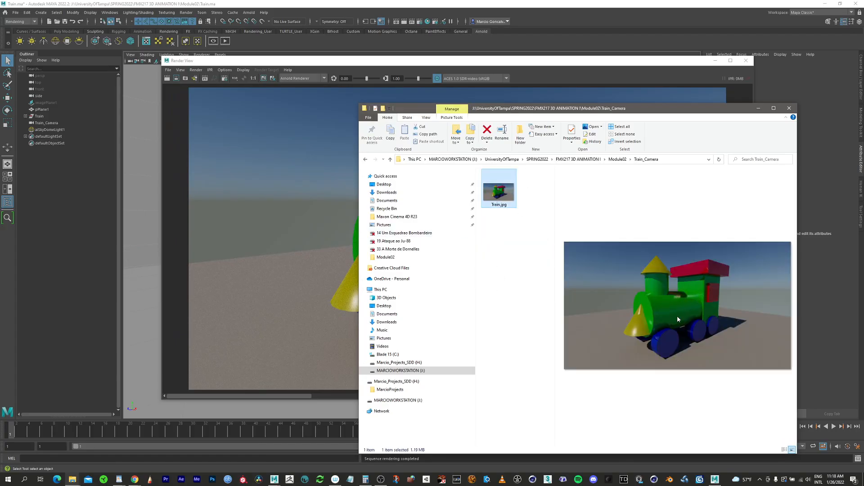
pyautogui.click(642, 78)
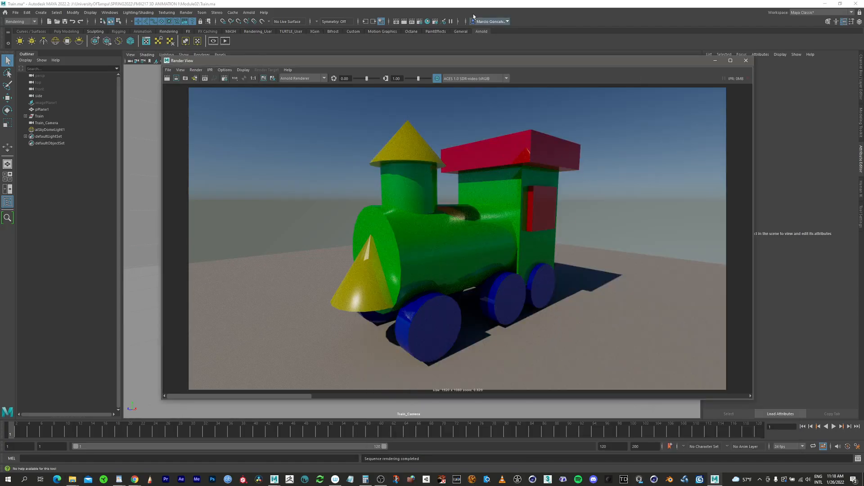
pyautogui.moveTo(560, 63); pyautogui.dragTo(543, 59)
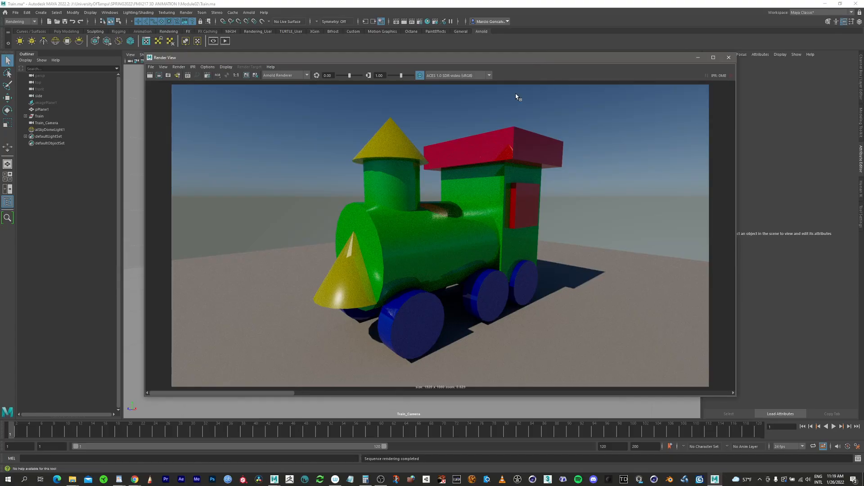